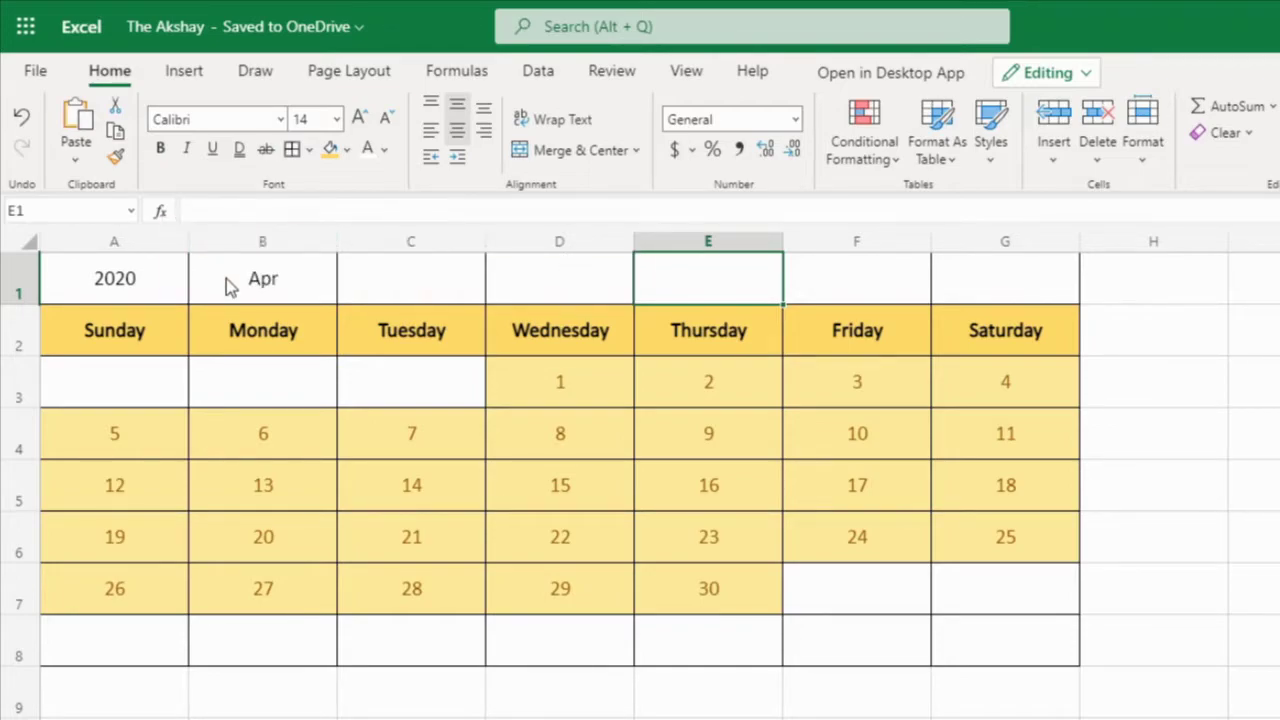
Change the finished calendar's month in B1 to May and its year in A1 to 2021
left_click(226, 278)
type("May")
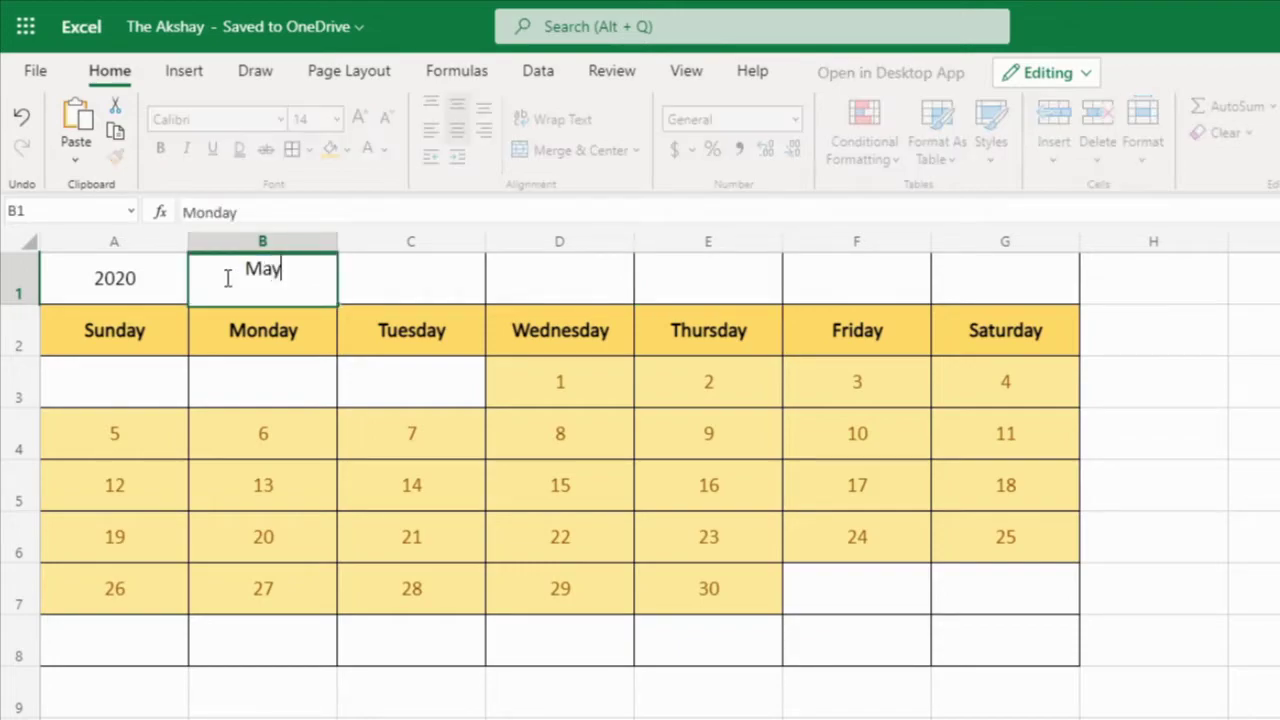
key("Return")
key("Up")
key("Left")
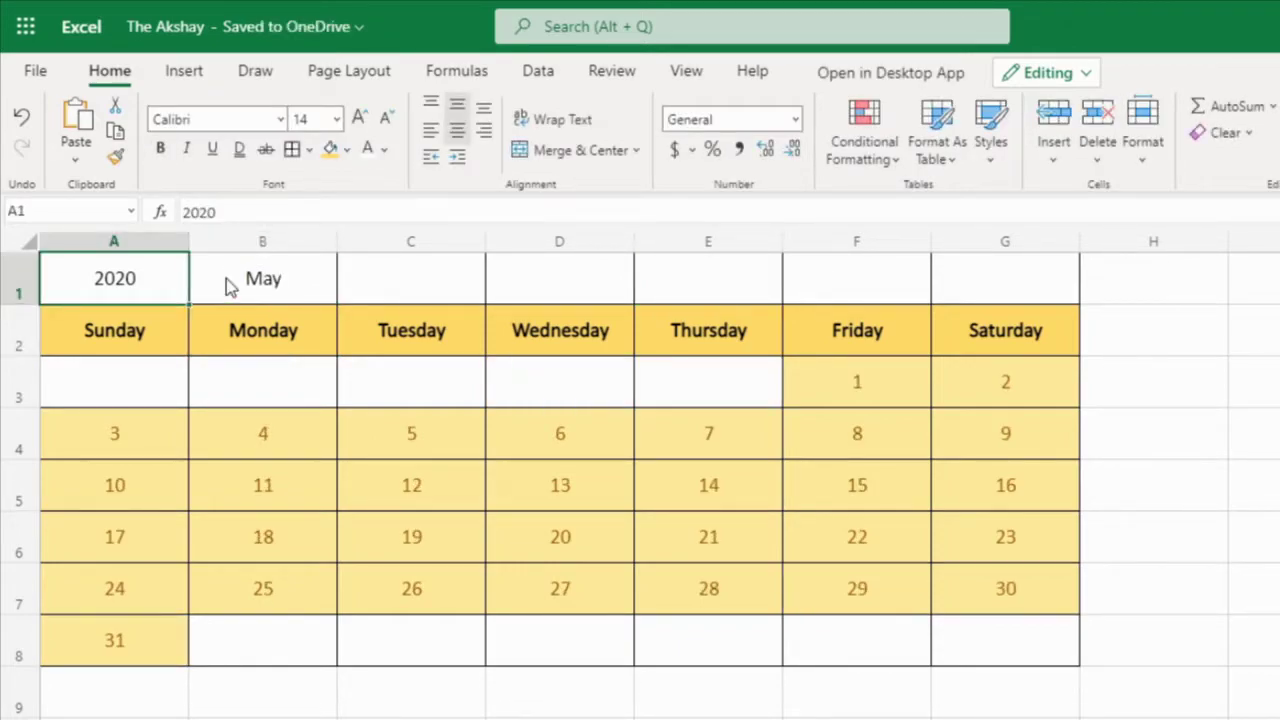
type("2021")
key("Return")
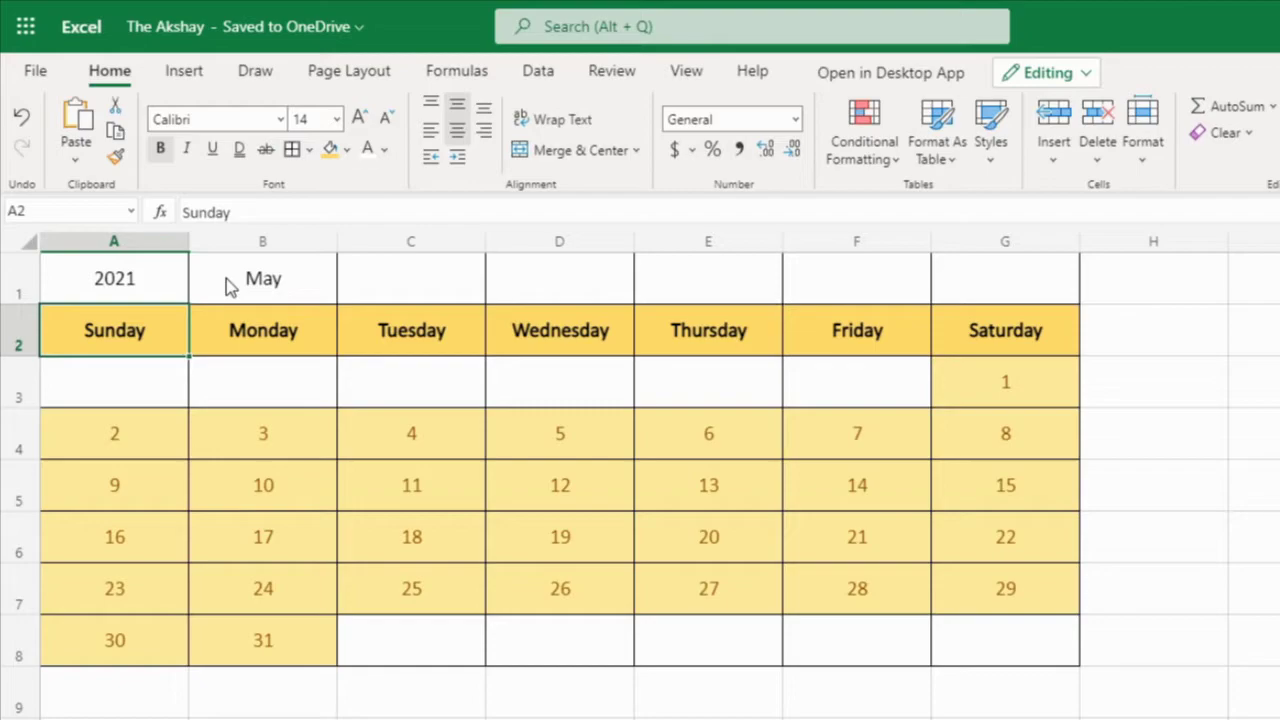
Switch to the blank sheet and enter the year 2020 in A1 and the month May in B1
left_click(224, 714)
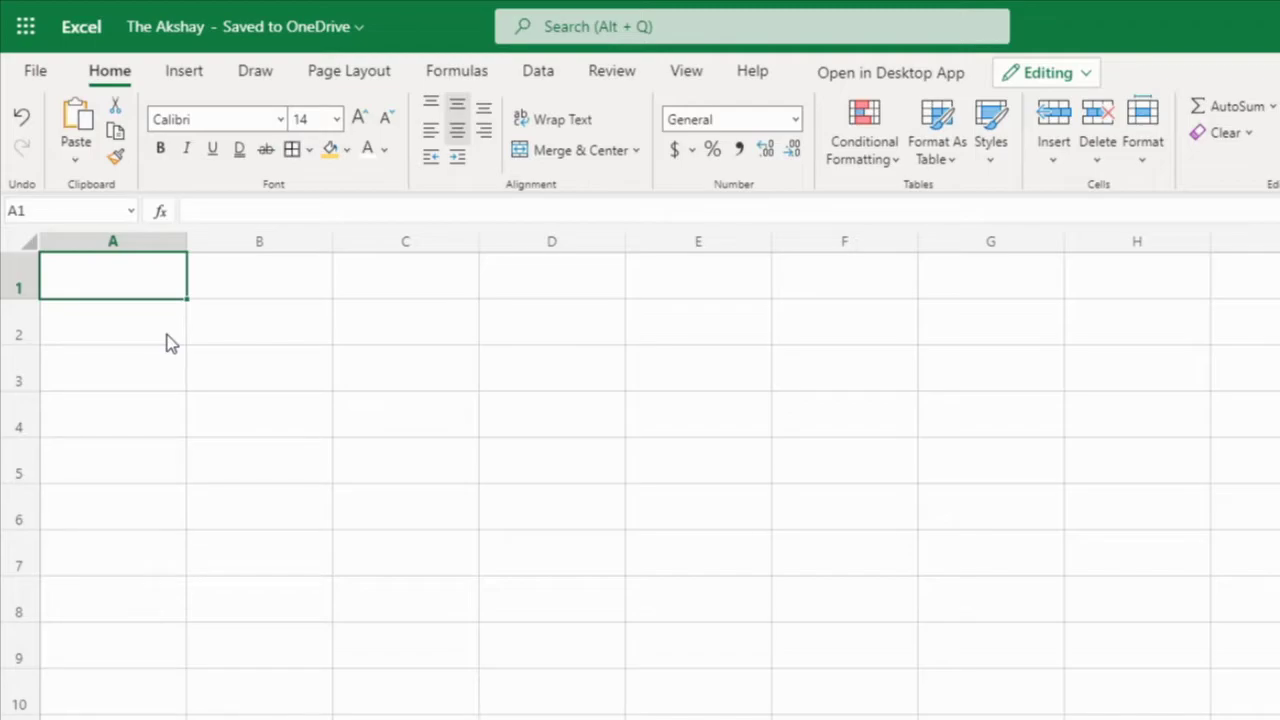
type("2020")
key("Return")
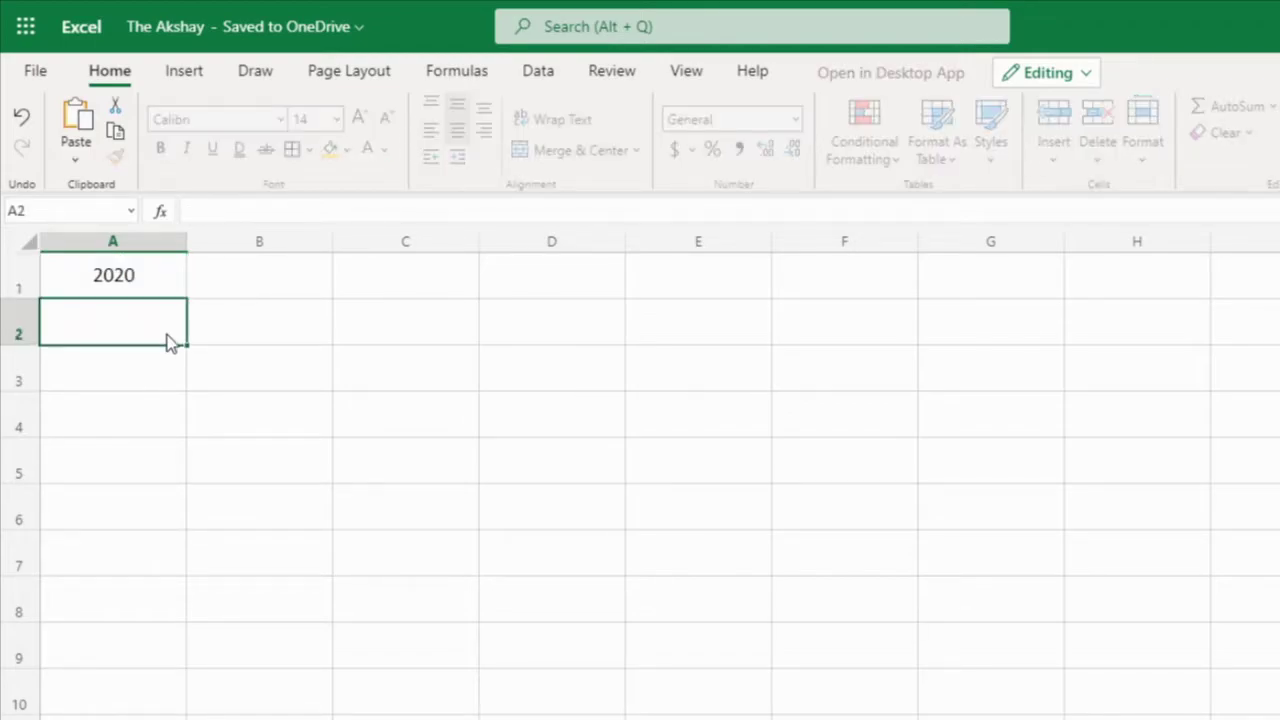
key("Up")
key("Right")
type("May")
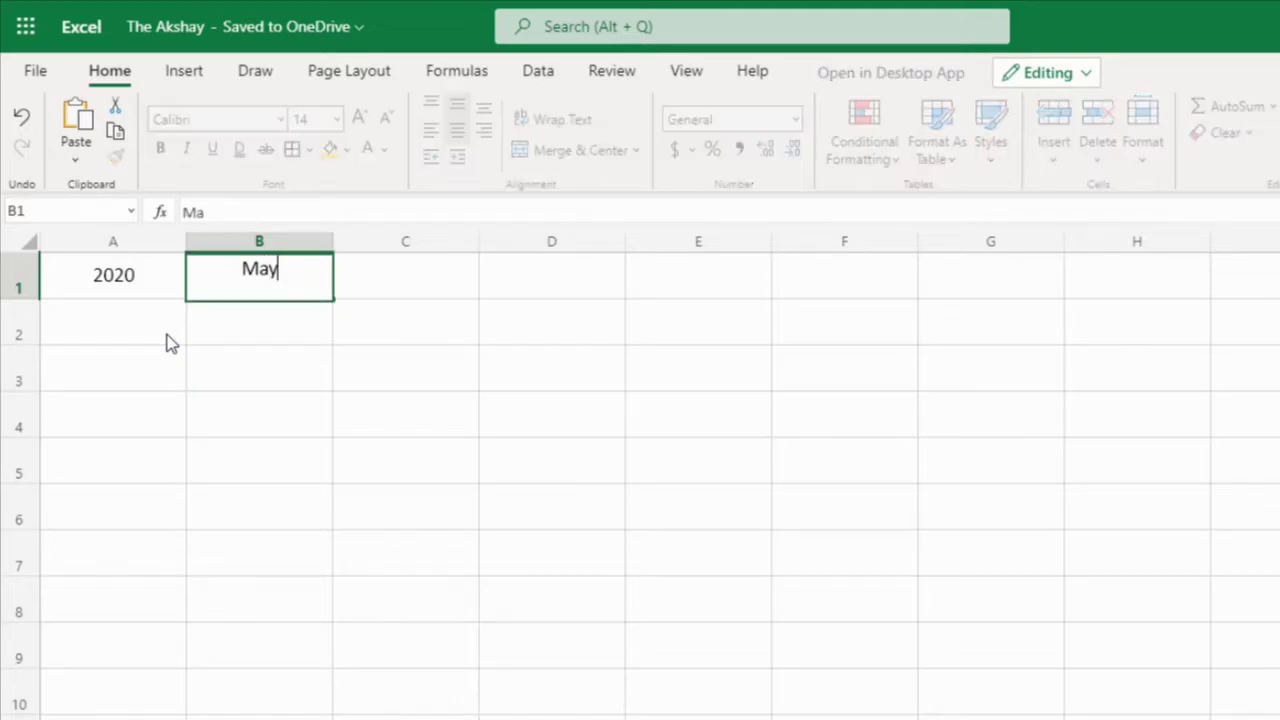
key("Return")
key("Up")
key("Right")
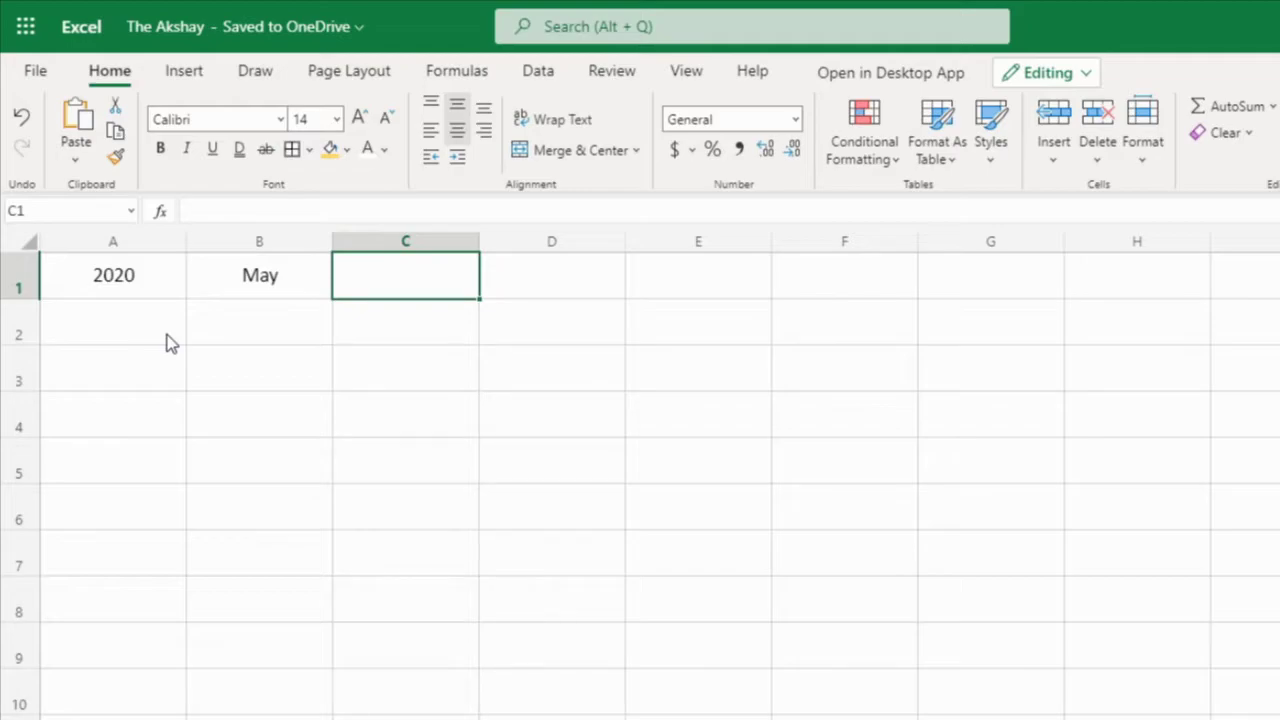
Enter a formula in C1 that converts the joined month and year to a date: =DATEVALUE(B1&A1)
type("=date")
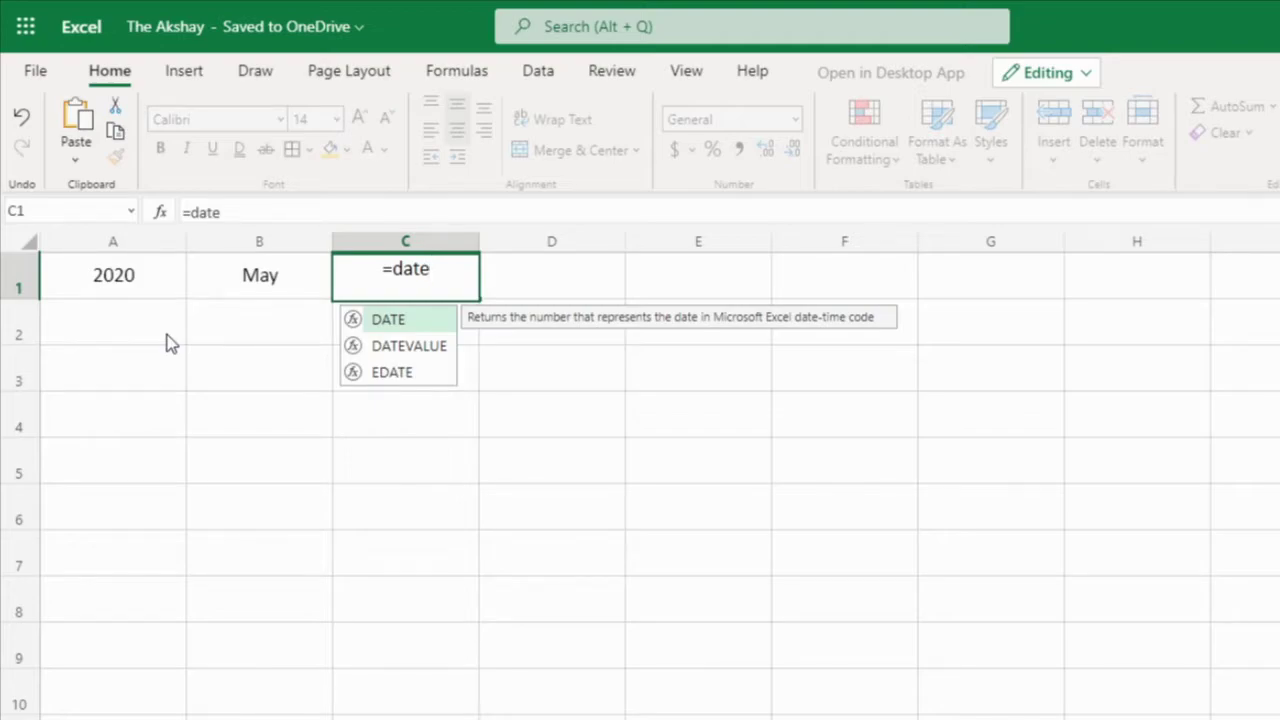
key("Down")
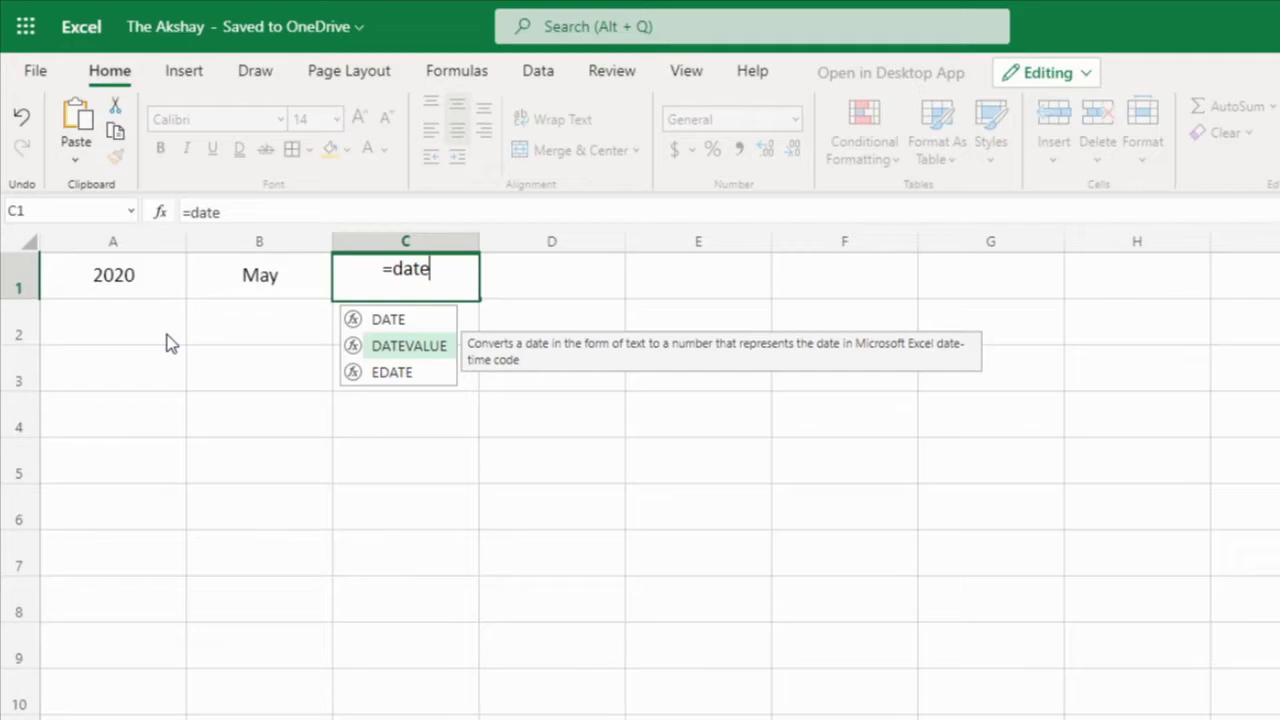
key("Tab")
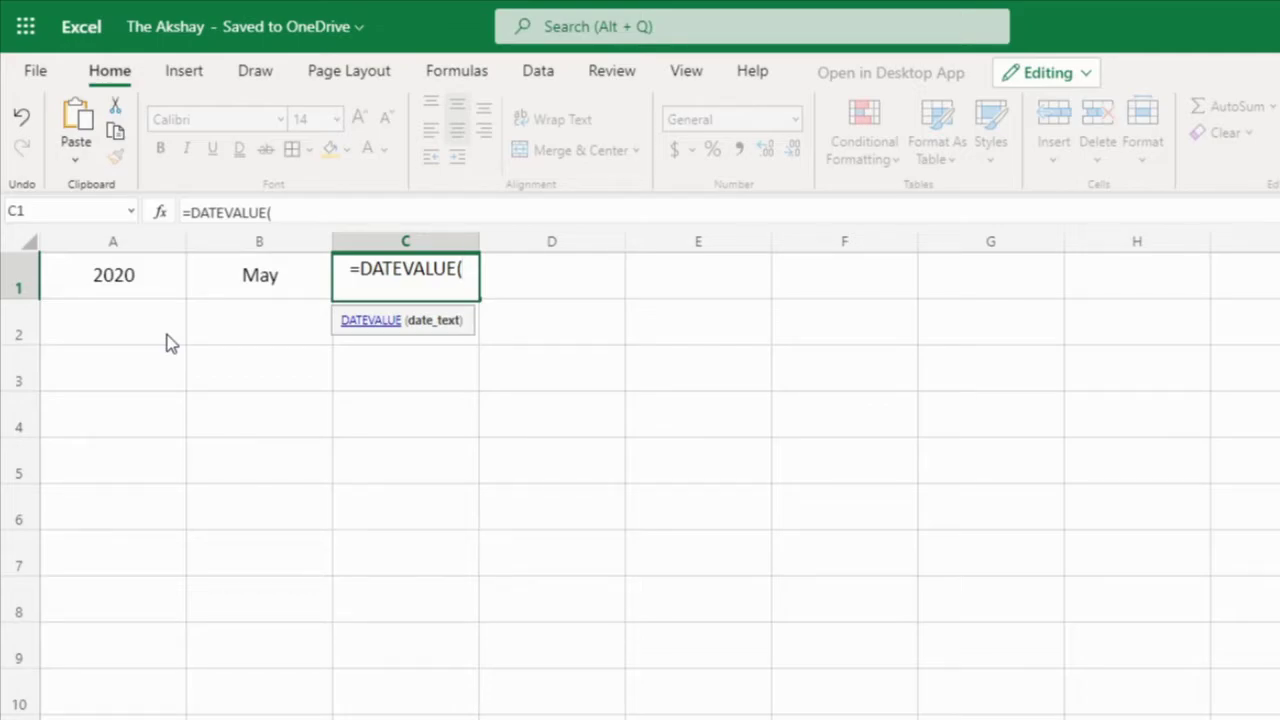
left_click(247, 290)
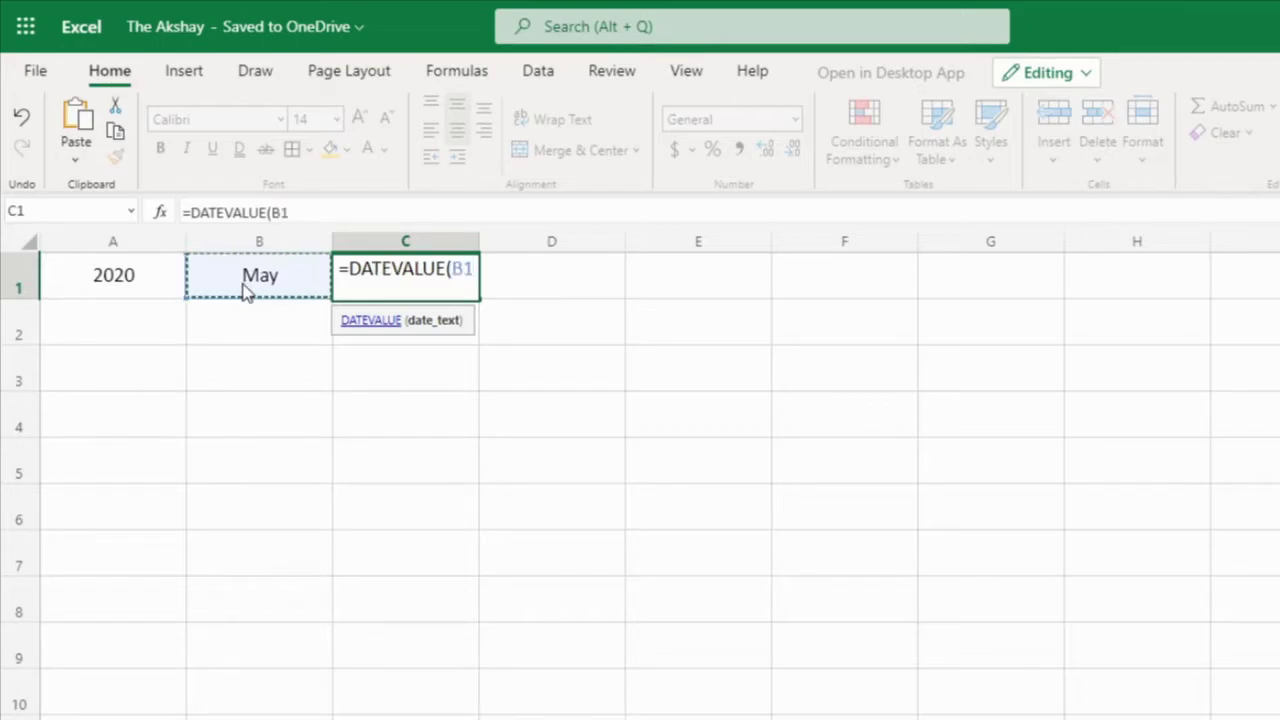
type("&")
left_click(142, 288)
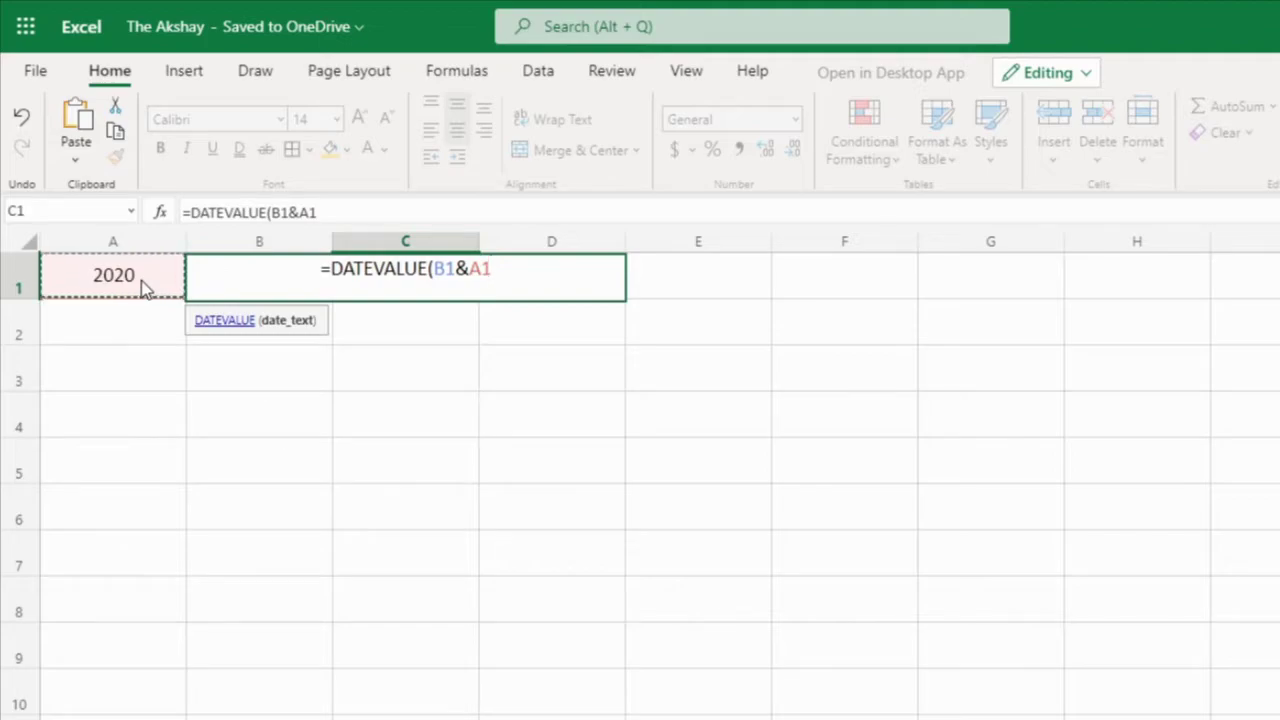
key("Return")
Wrap the C1 formula in WEEKDAY so that it reads =WEEKDAY(DATEVALUE(B1&A1))
key("F2")
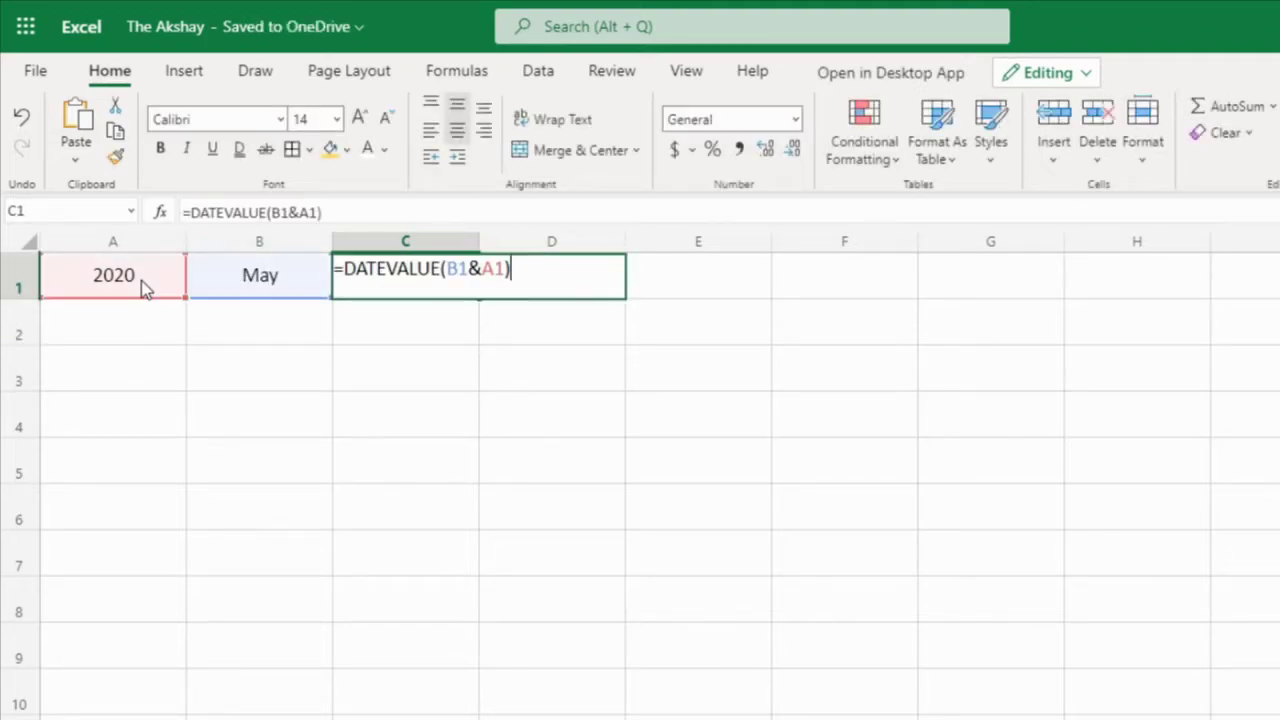
left_click(345, 268)
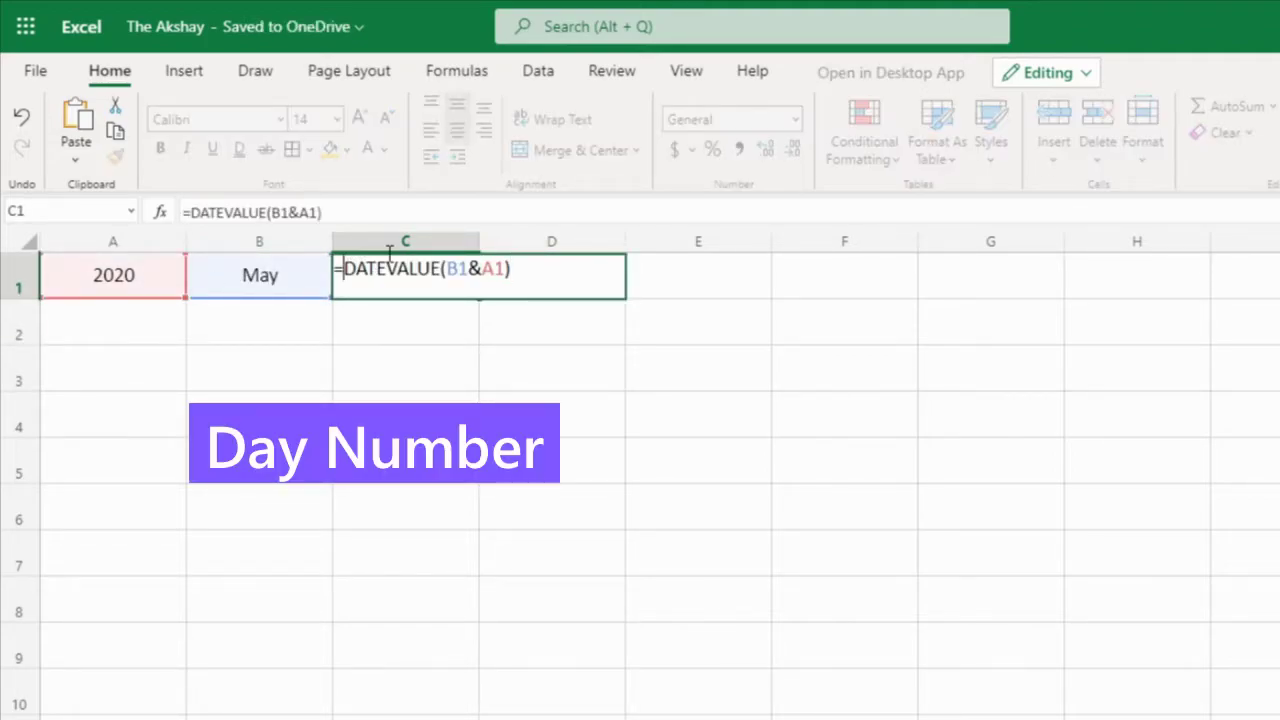
type("weekday")
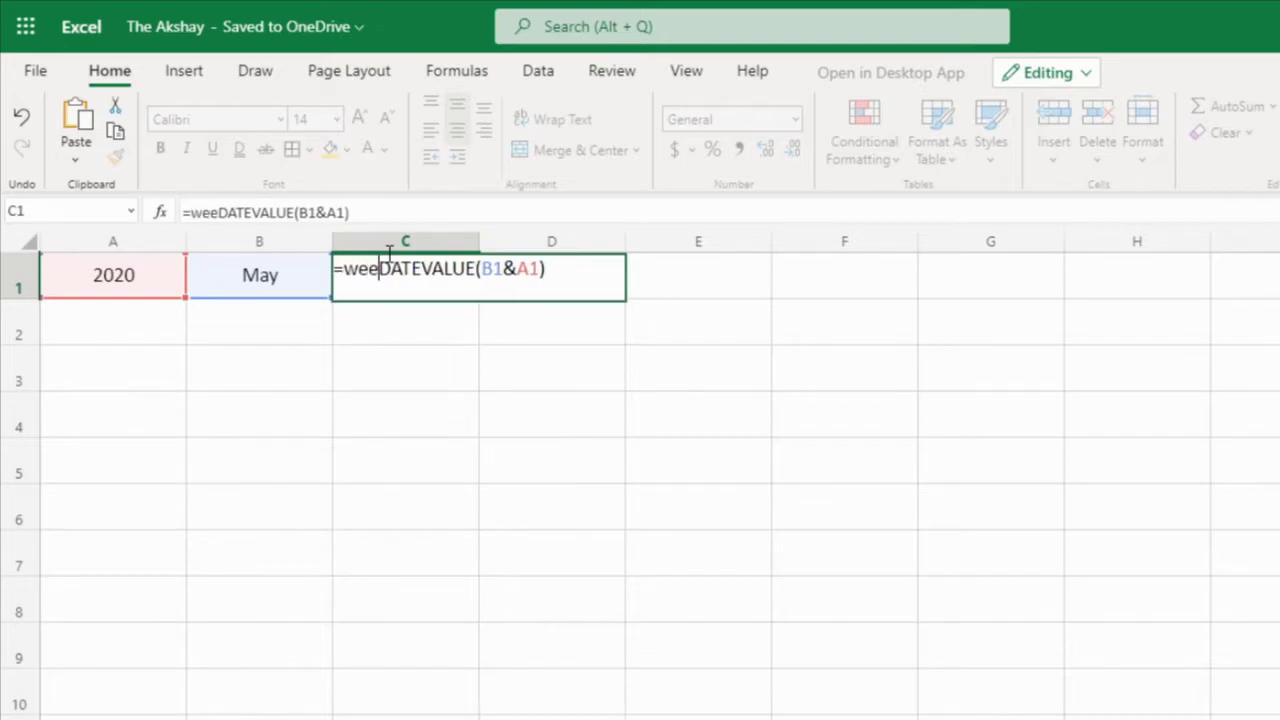
type("(")
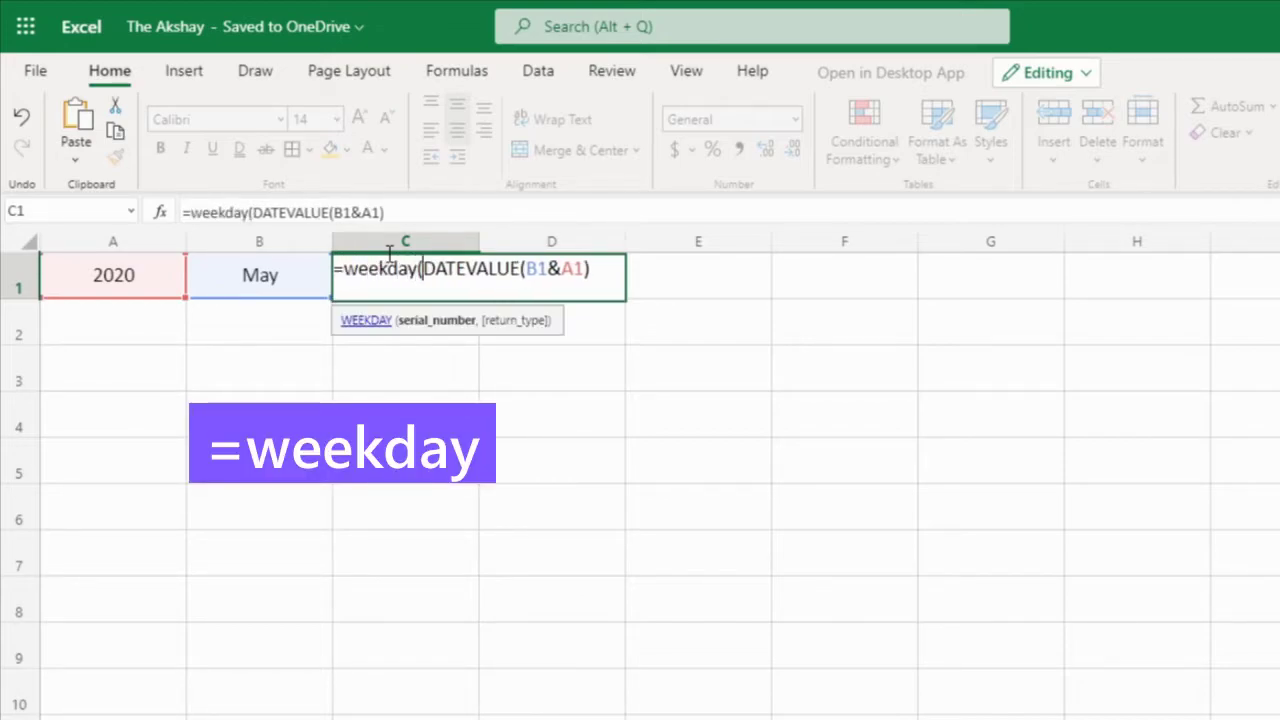
left_click(605, 266)
type(")")
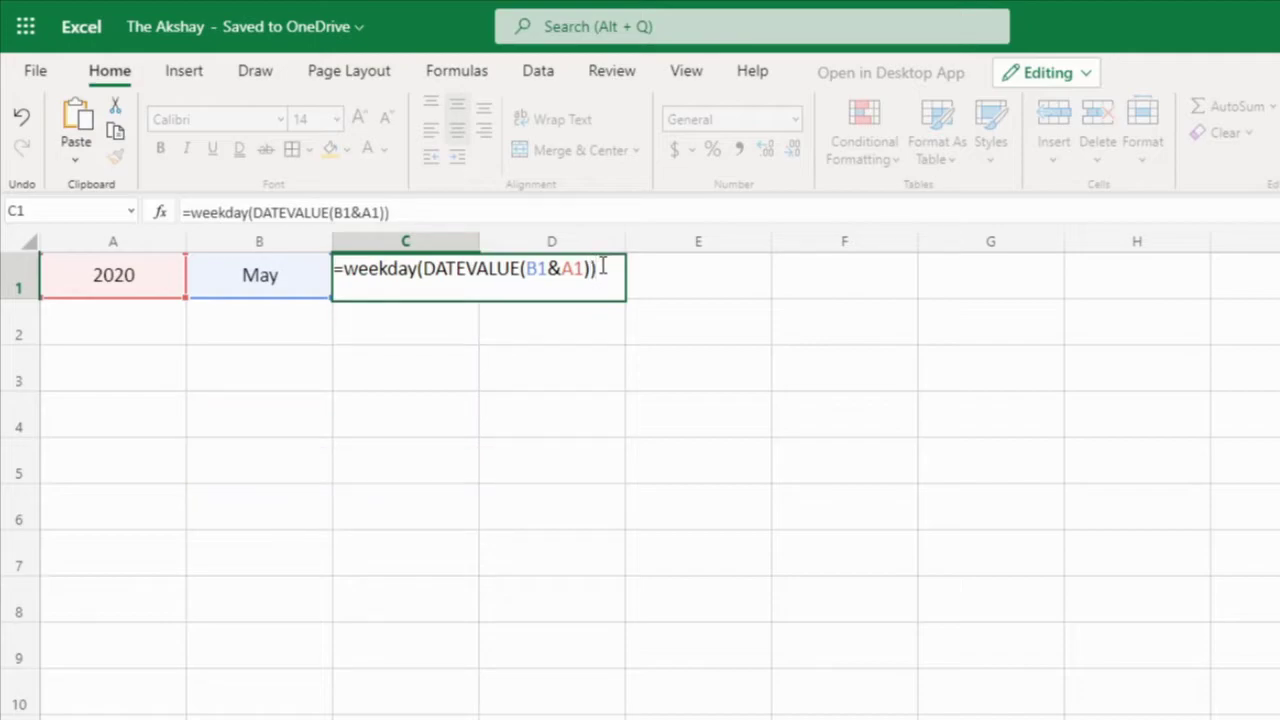
key("Return")
key("Up")
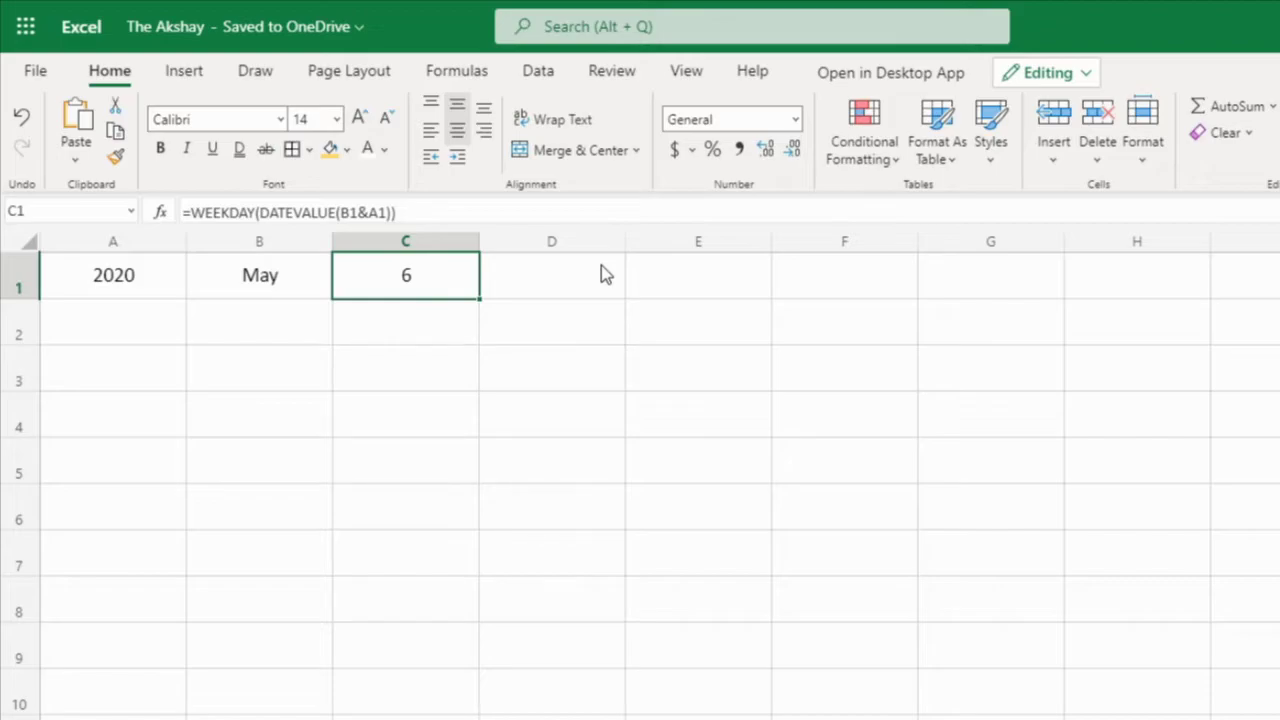
Start a formula in D1 that joins month and year into a date: =DATEVALUE(B1&A1)
left_click(603, 273)
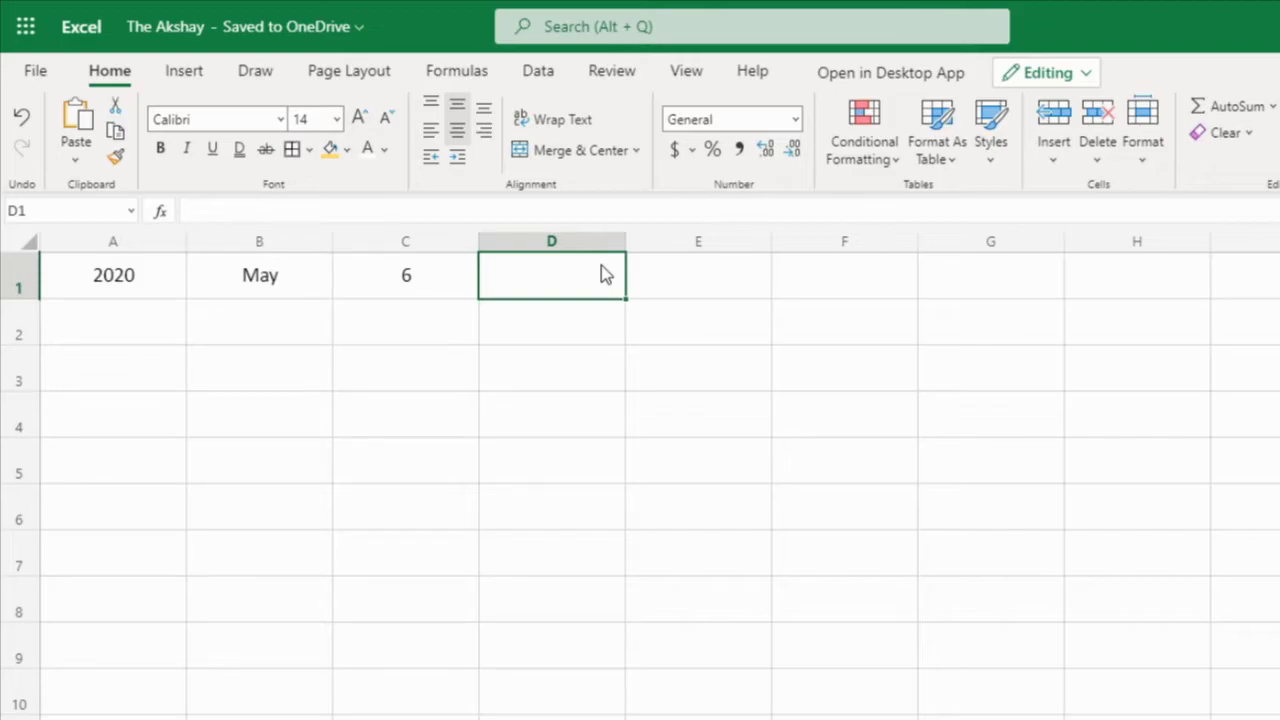
type("=")
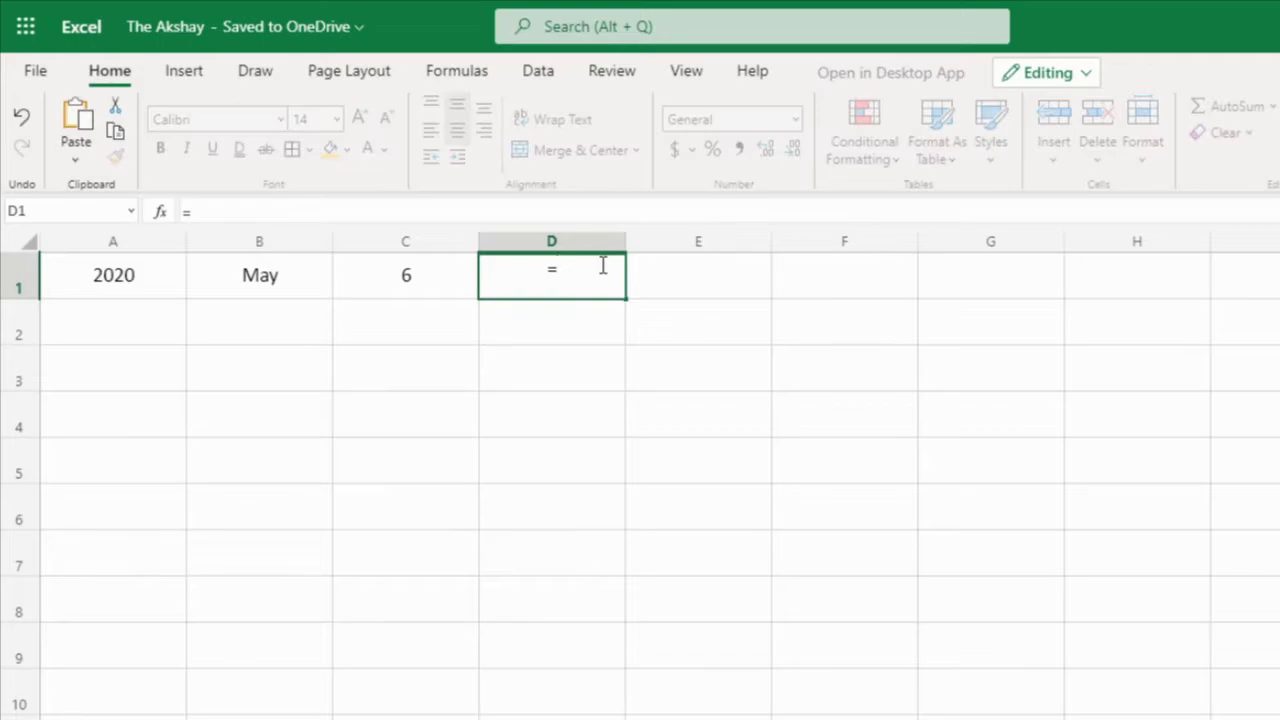
type("date")
key("Down")
key("Tab")
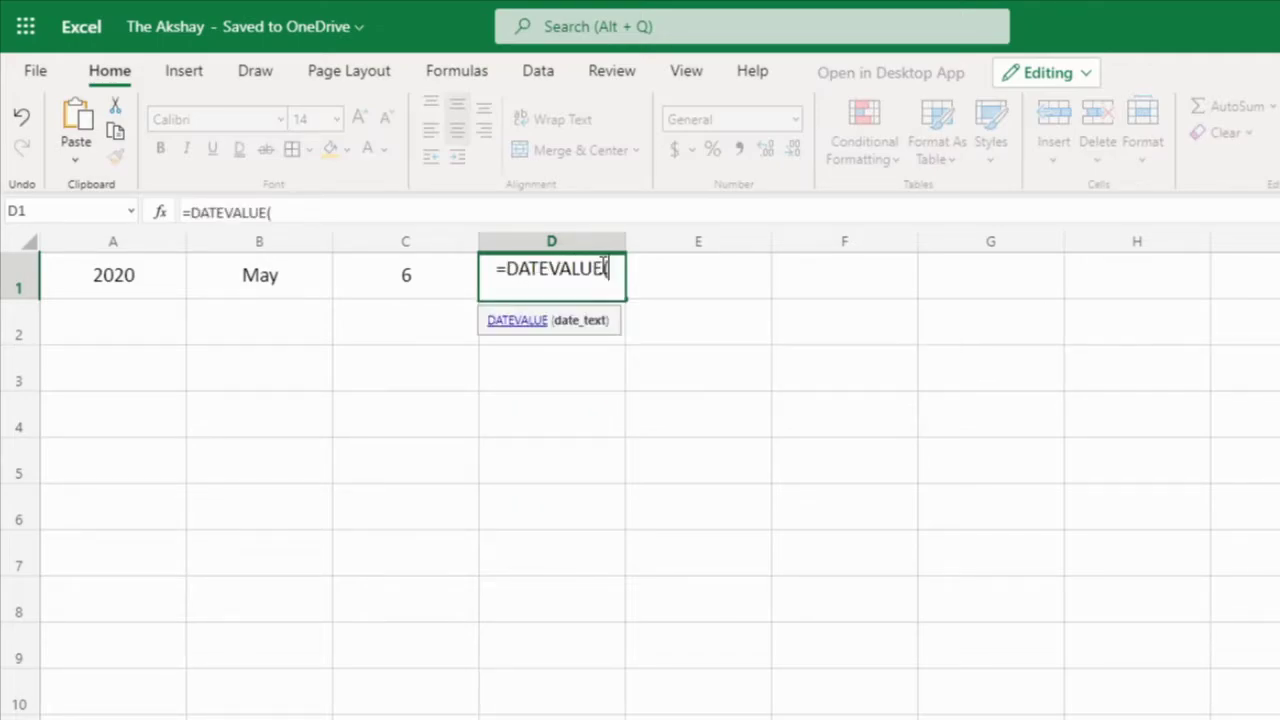
left_click(238, 282)
type("&")
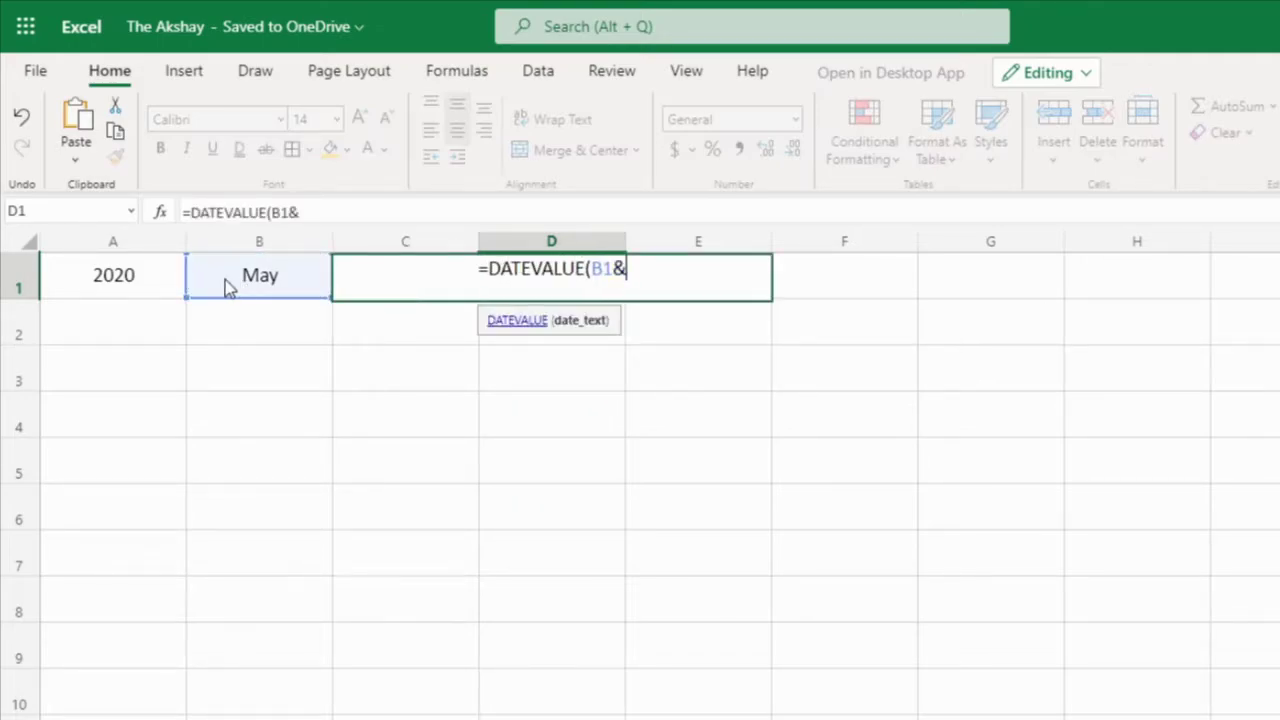
left_click(116, 260)
type(")")
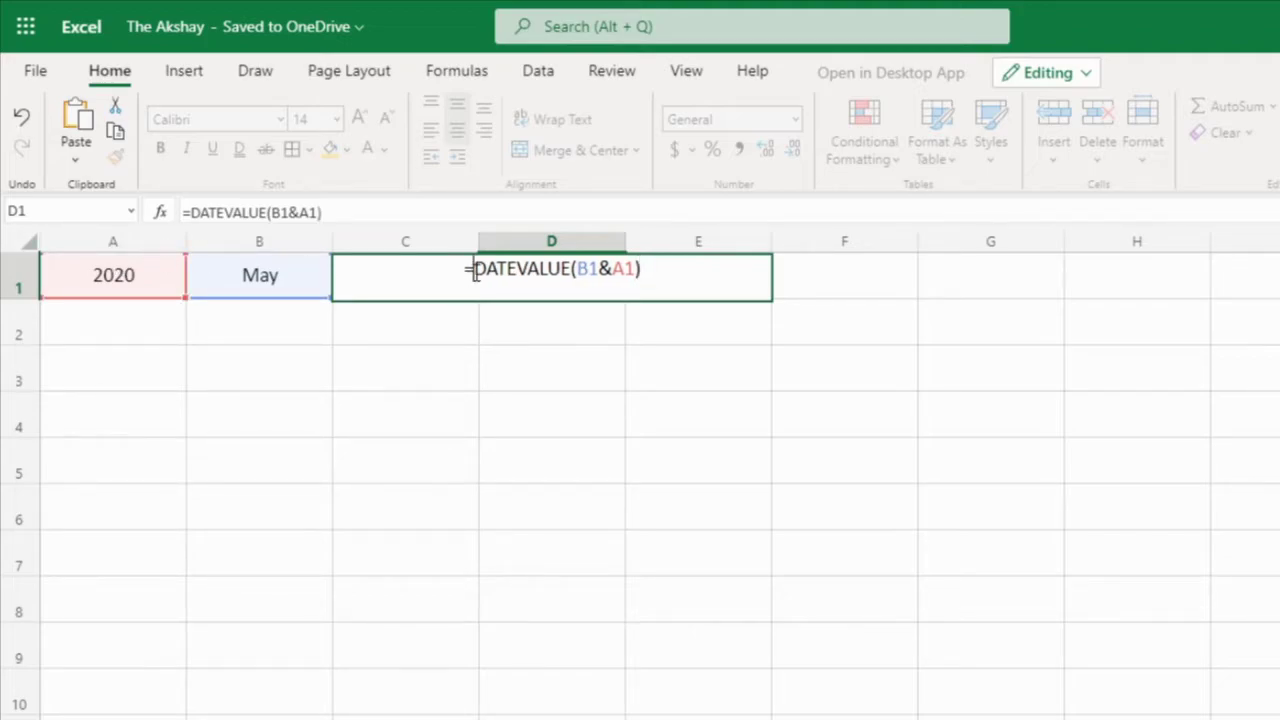
Nest the D1 formula inside EOMONTH with 0 months and DAY, as =DAY(EOMONTH(DATEVALUE(B1&A1),0))
type("eomonth")
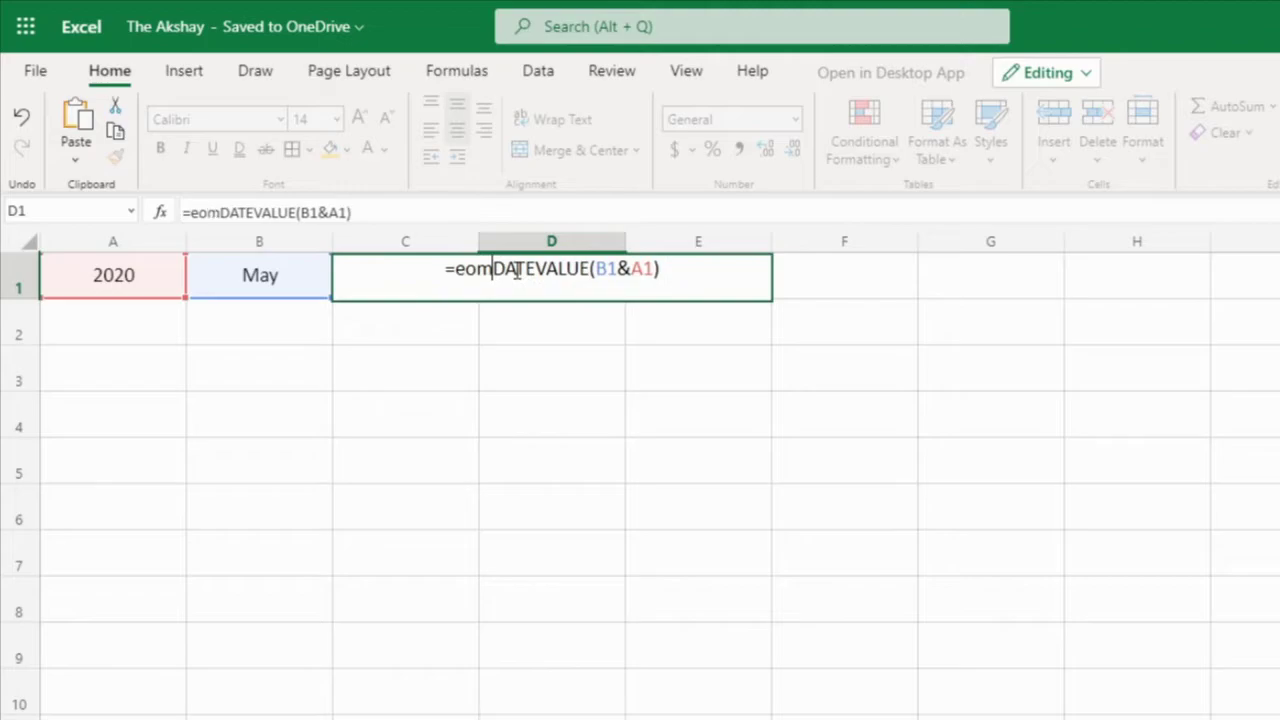
type("(")
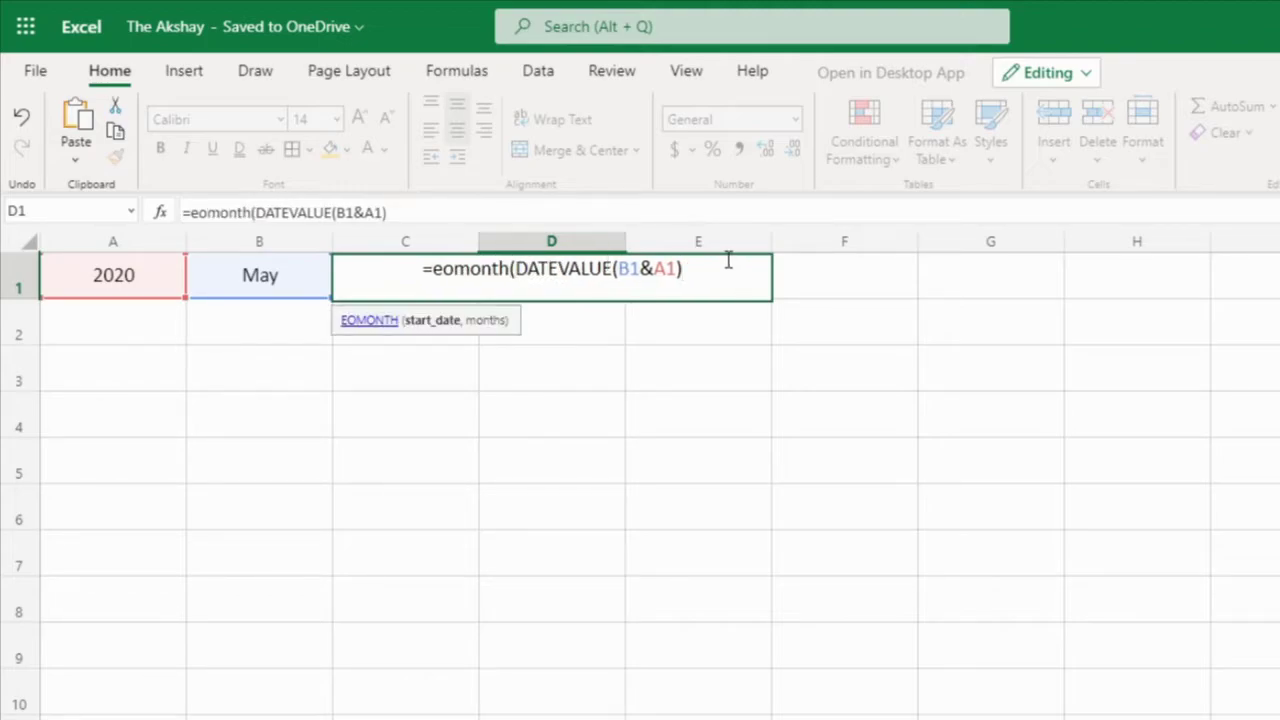
type(",0)")
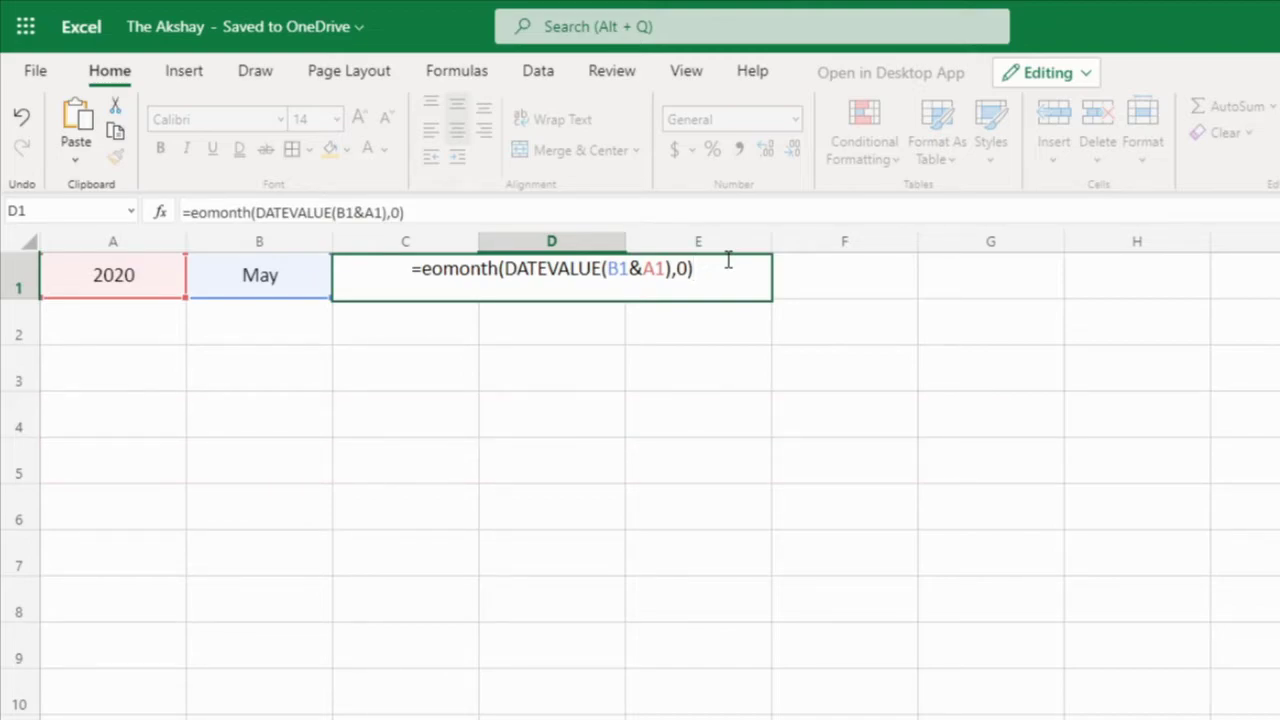
left_click(422, 270)
type("day(")
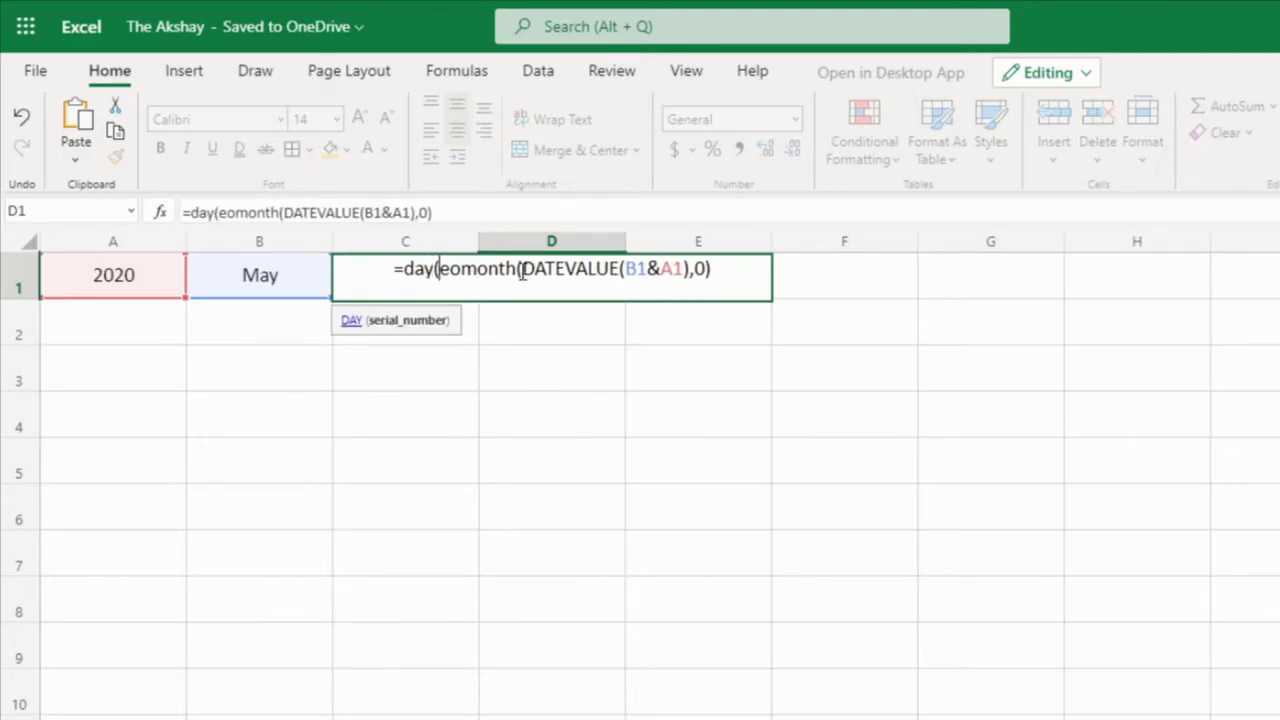
left_click(722, 270)
type(")")
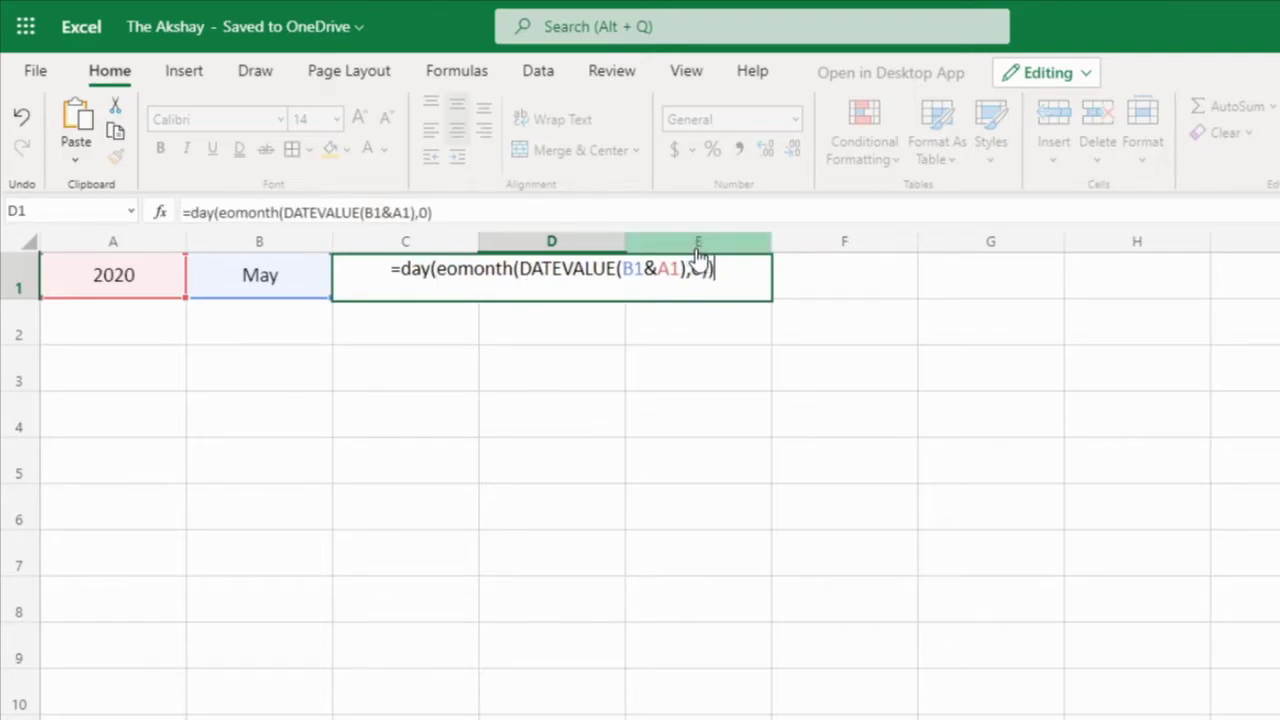
key("Return")
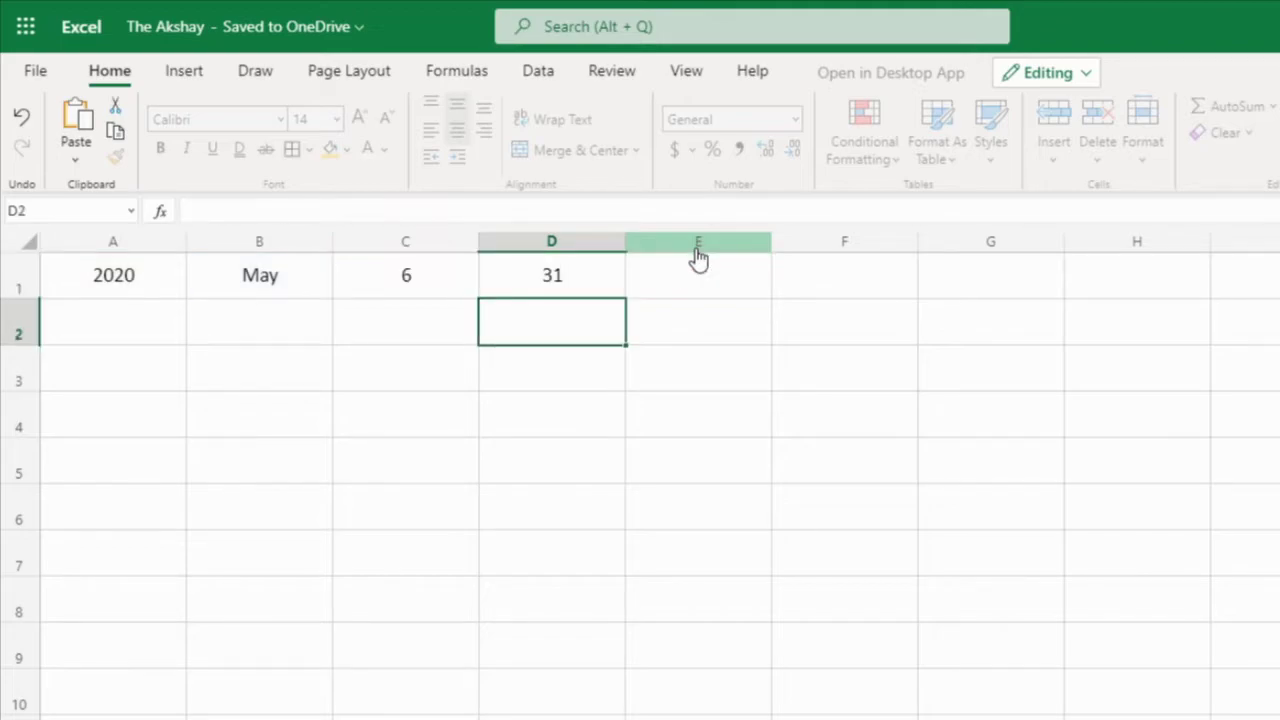
left_click(535, 290)
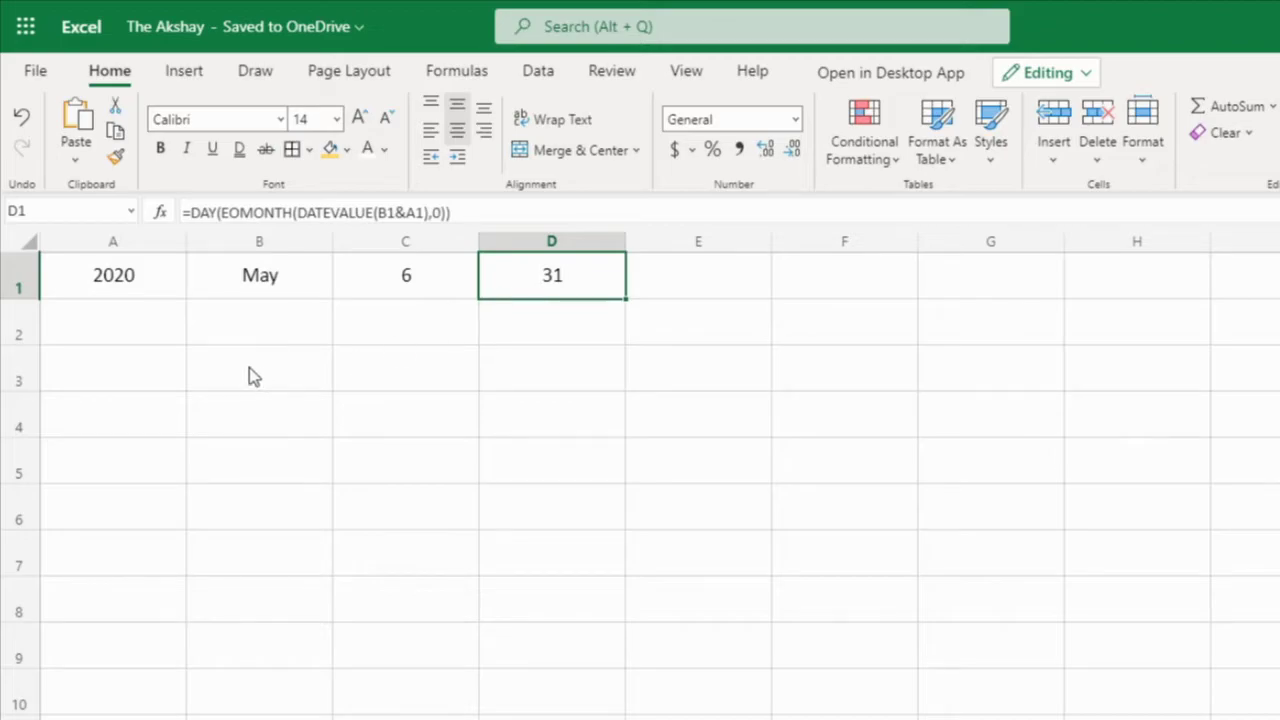
Enter Sunday in A2 and fill the weekday names across row 2 through Saturday in G2
left_click(143, 330)
type("Sunday")
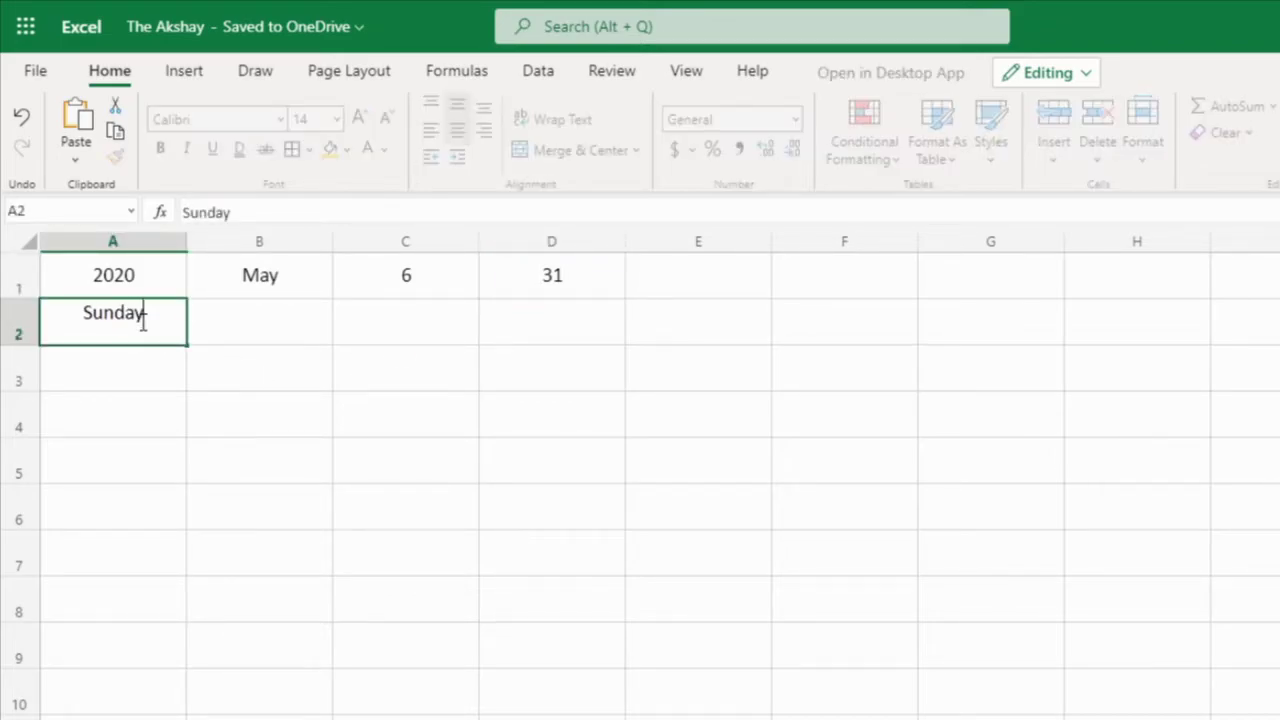
key("Return")
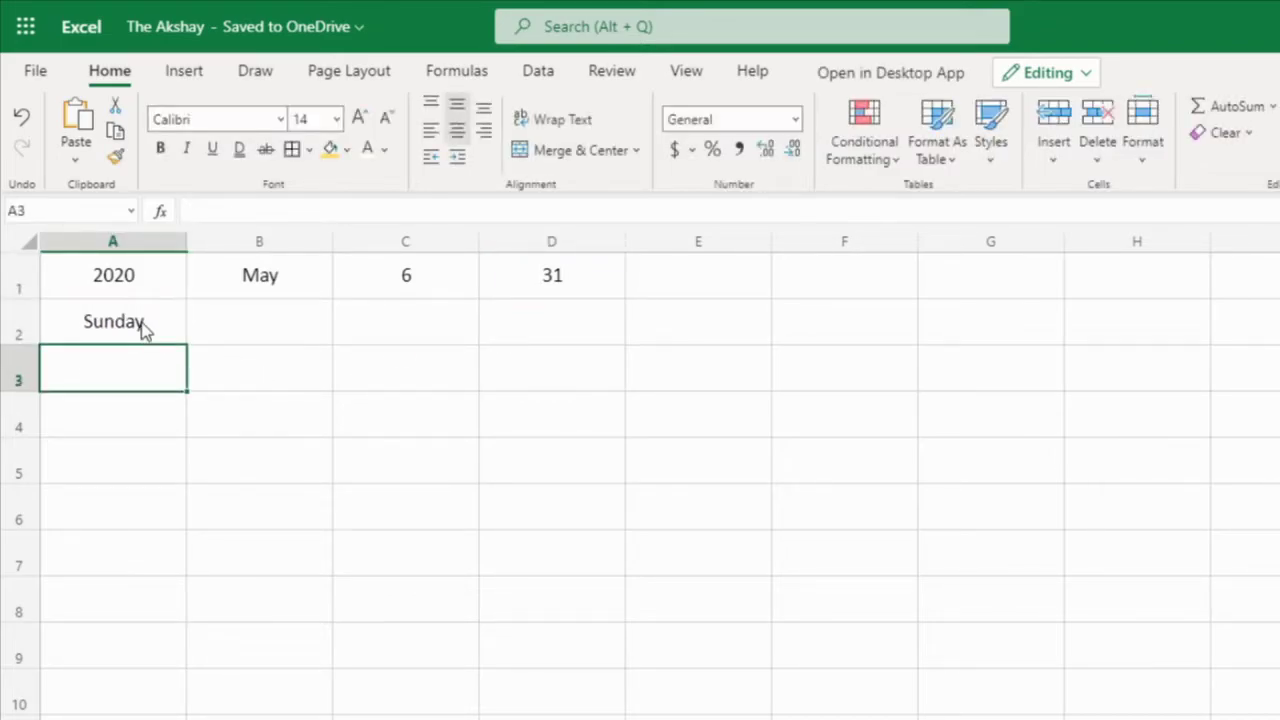
left_click(143, 330)
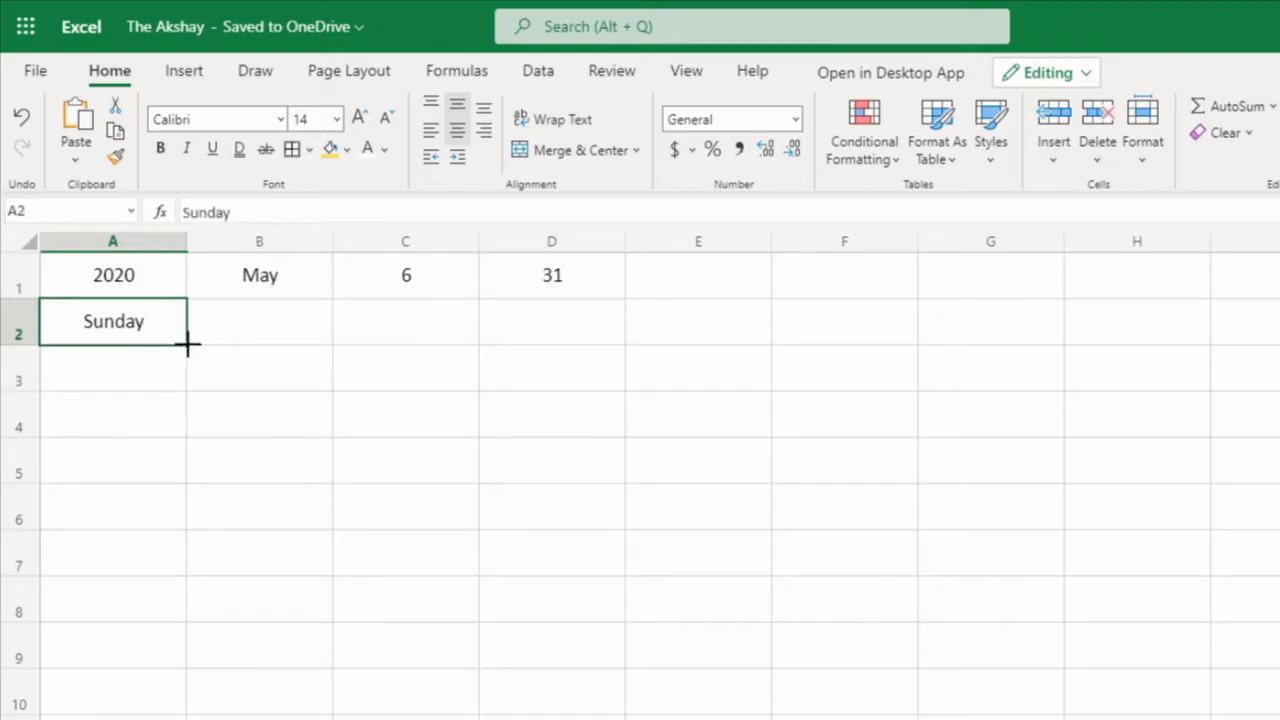
left_click_drag(183, 343, 977, 371)
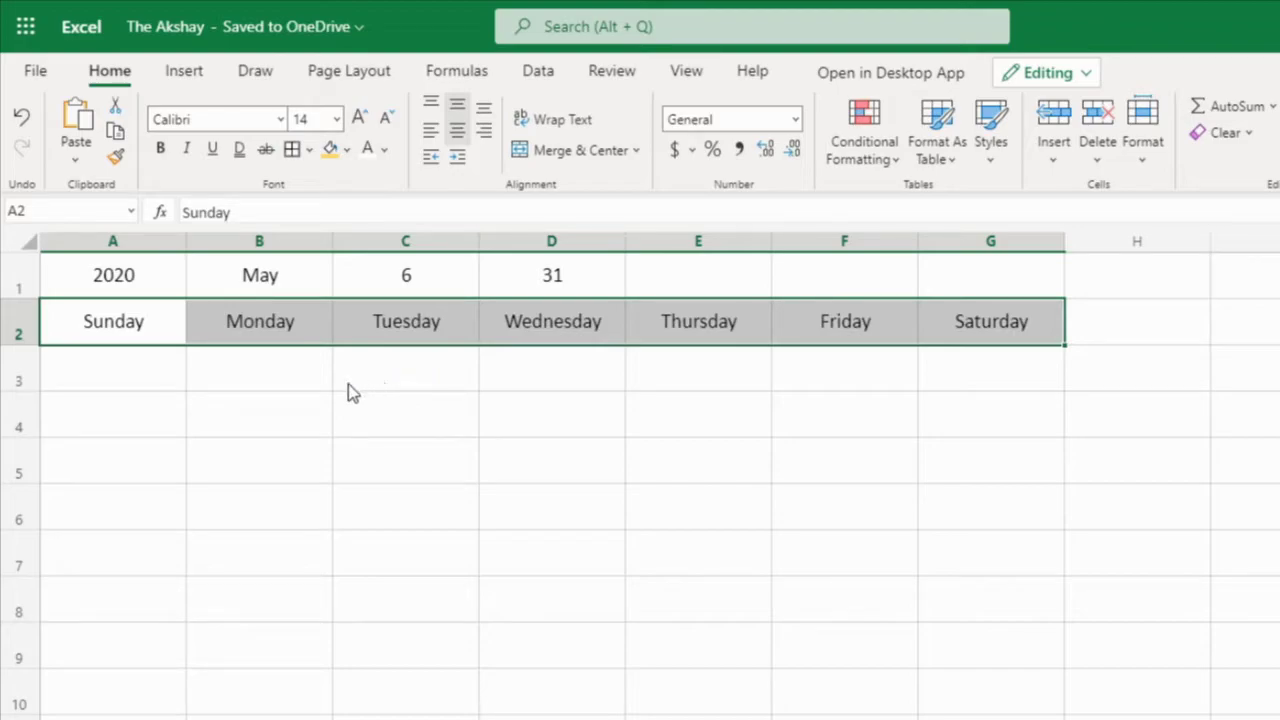
Apply borders to all the cells in the range A1:G8
left_click(116, 278)
left_click_drag(116, 278, 1020, 608)
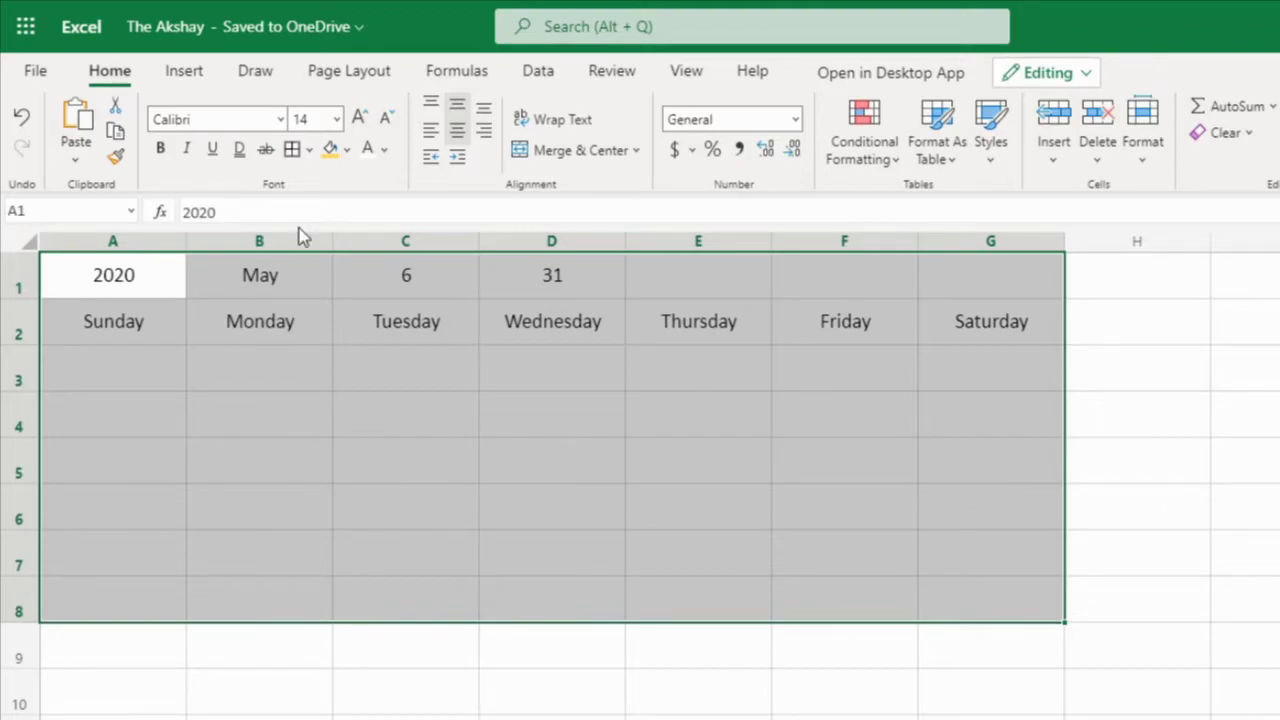
left_click(293, 150)
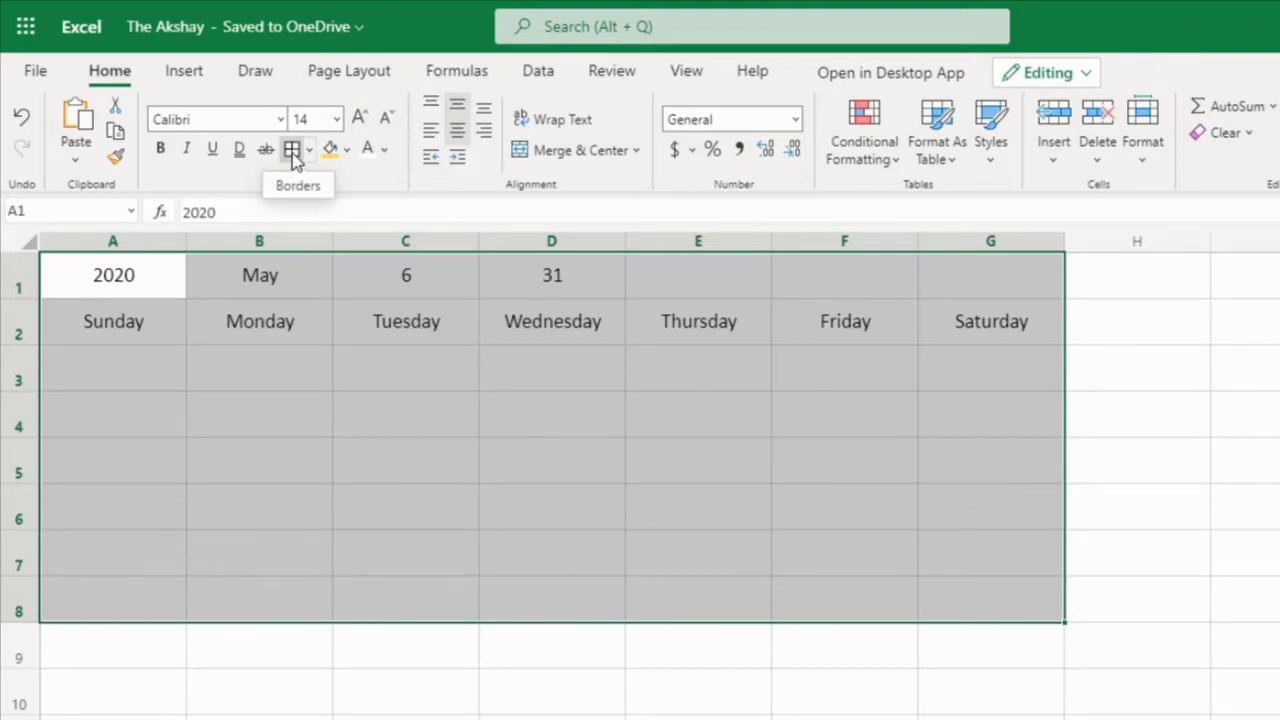
left_click(400, 387)
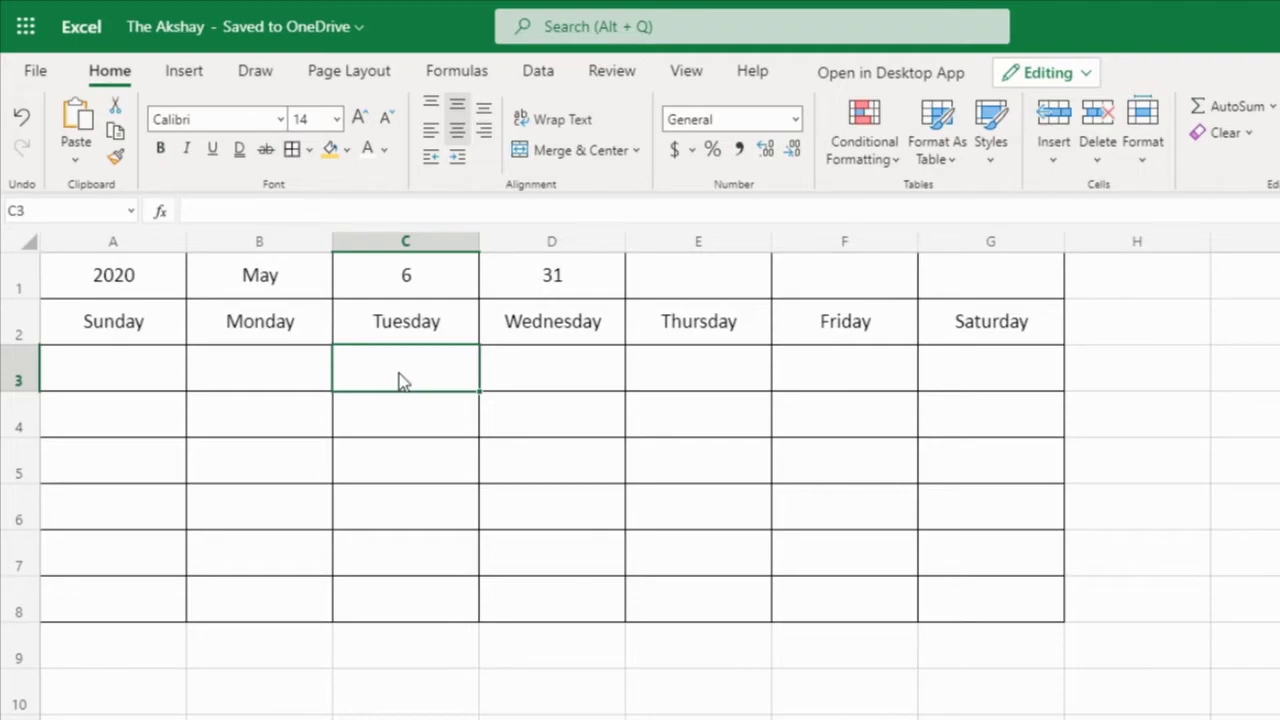
Give the weekday headers in A2:G2 a gold fill and bold text
left_click_drag(157, 323, 967, 330)
left_click(329, 148)
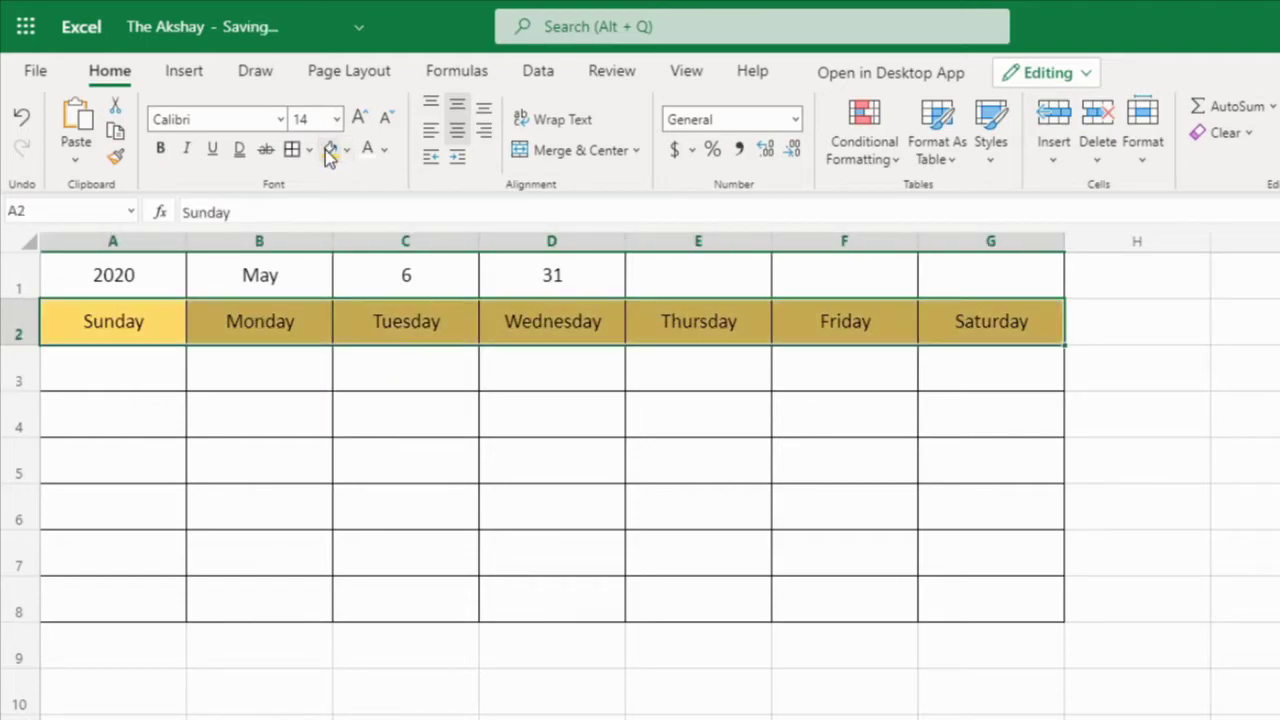
left_click(162, 149)
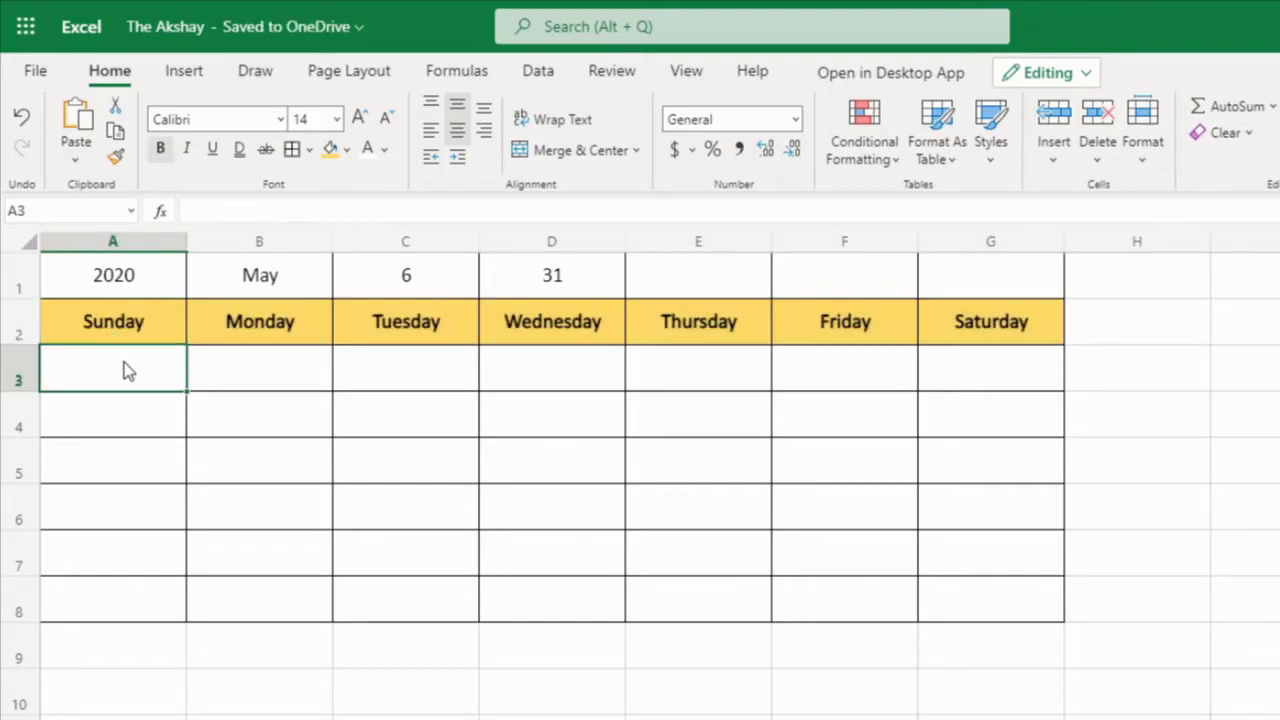
Copy the calendar formula text stored in F1 and enter it in A3
left_click(815, 272)
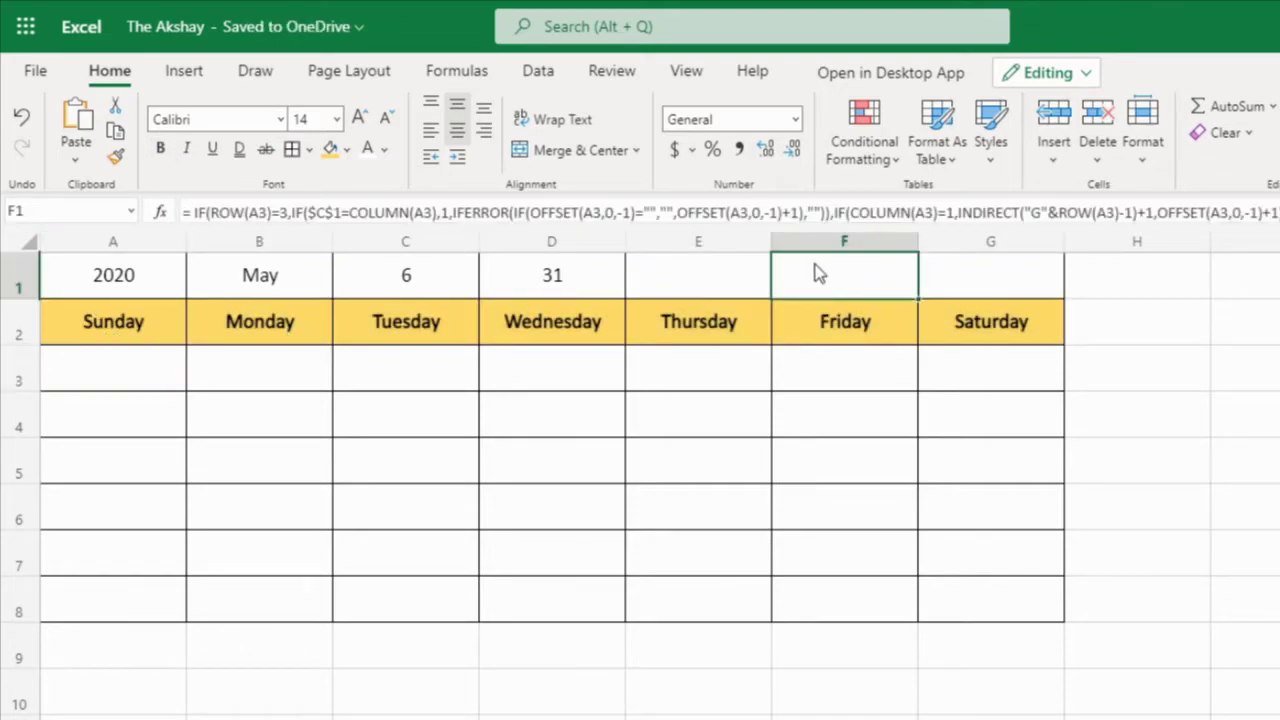
double_click(815, 272)
key("ctrl+a")
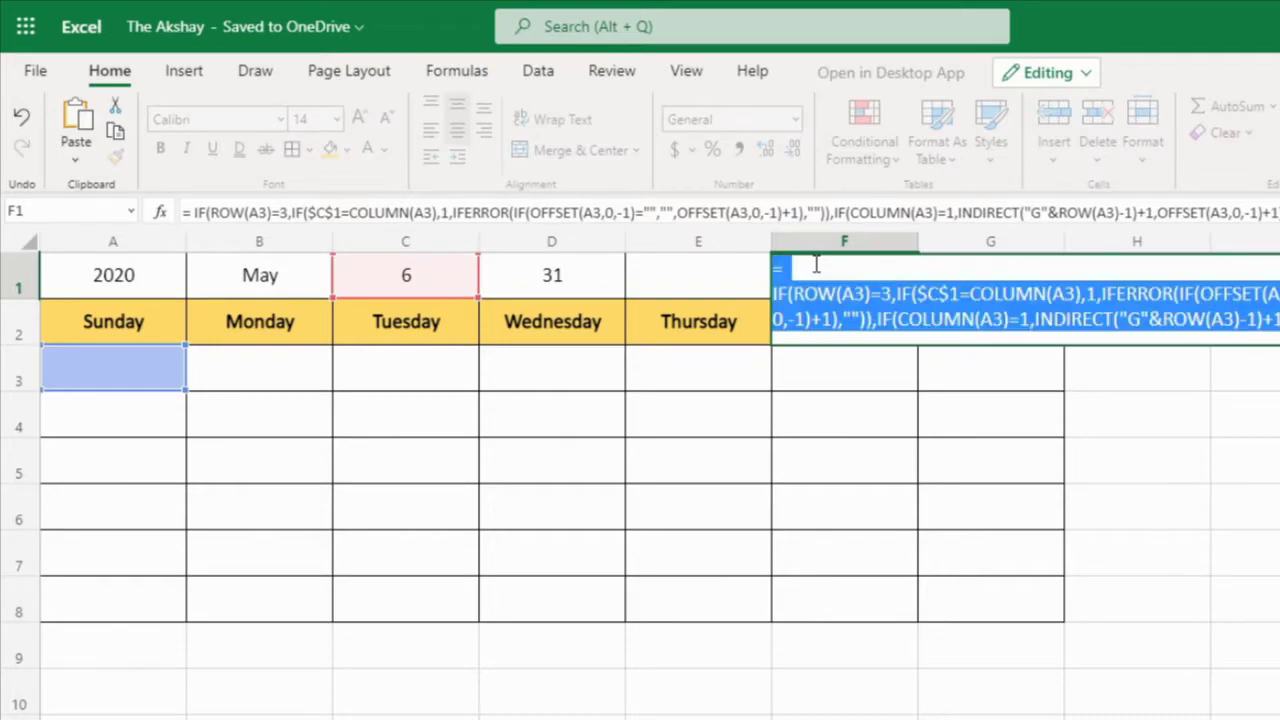
key("Escape")
double_click(139, 360)
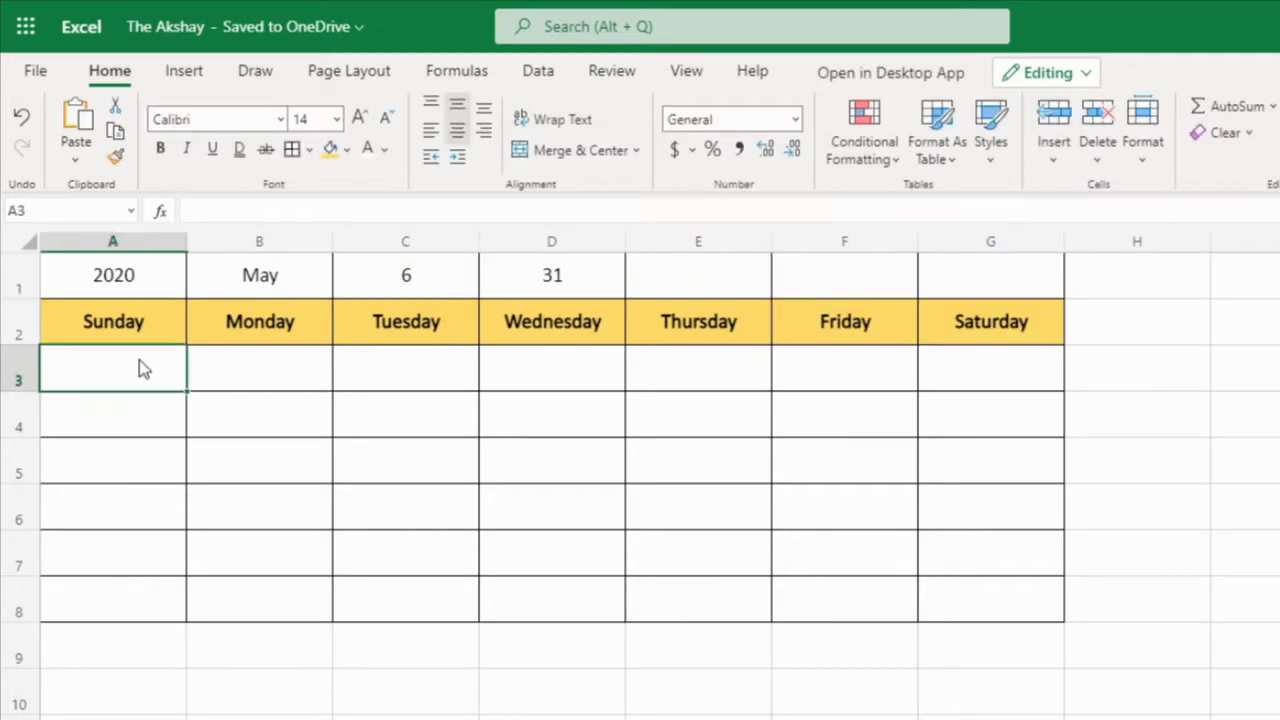
key("ctrl+v")
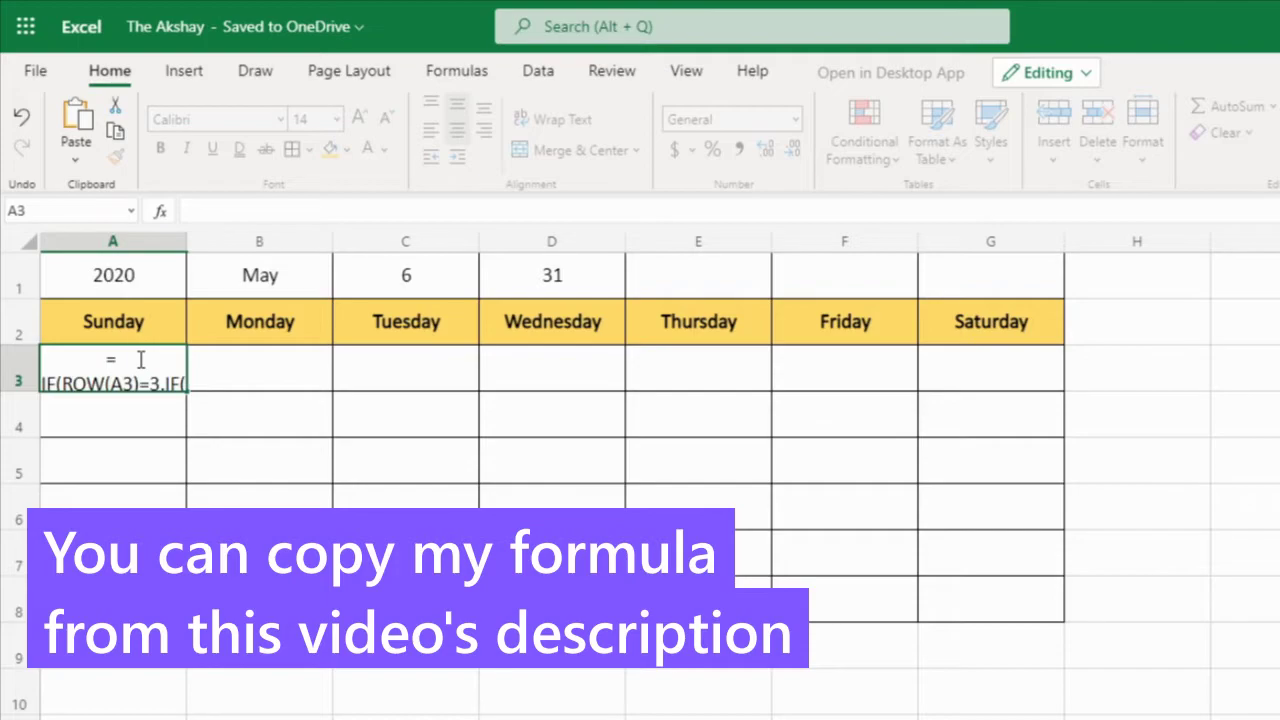
key("Return")
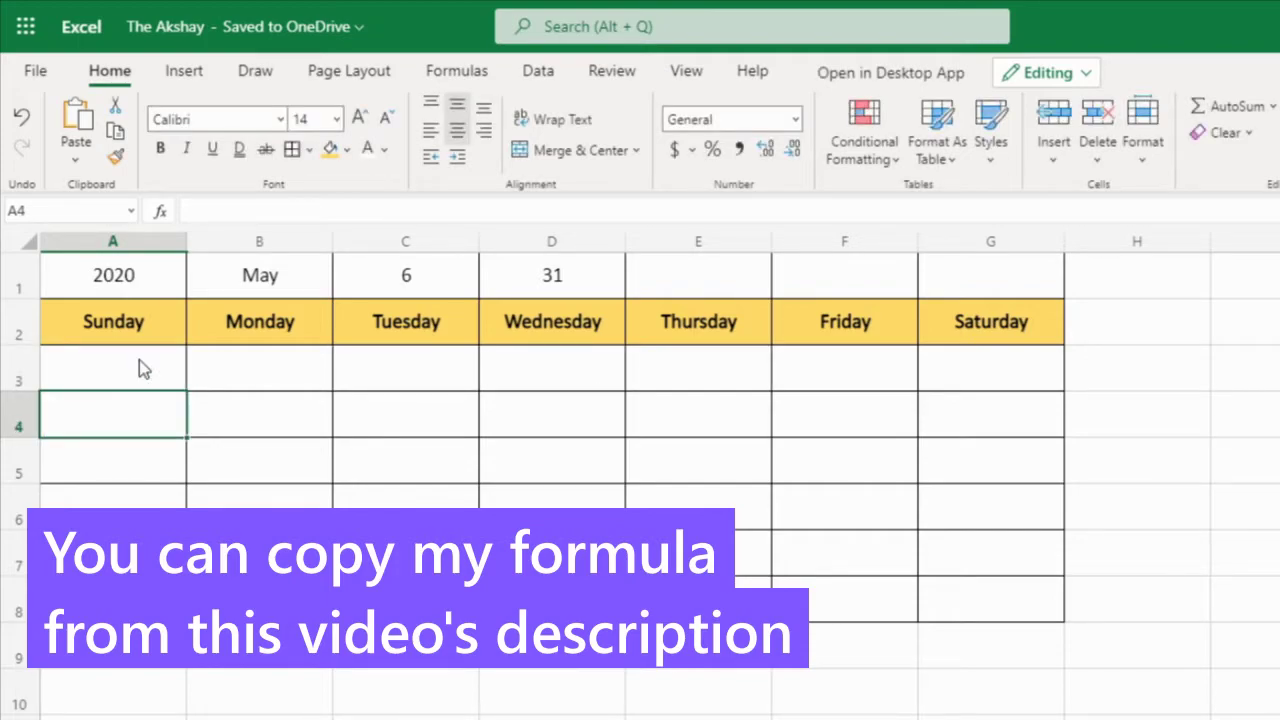
Fill the A3 formula across and down the calendar grid through G8
left_click(139, 361)
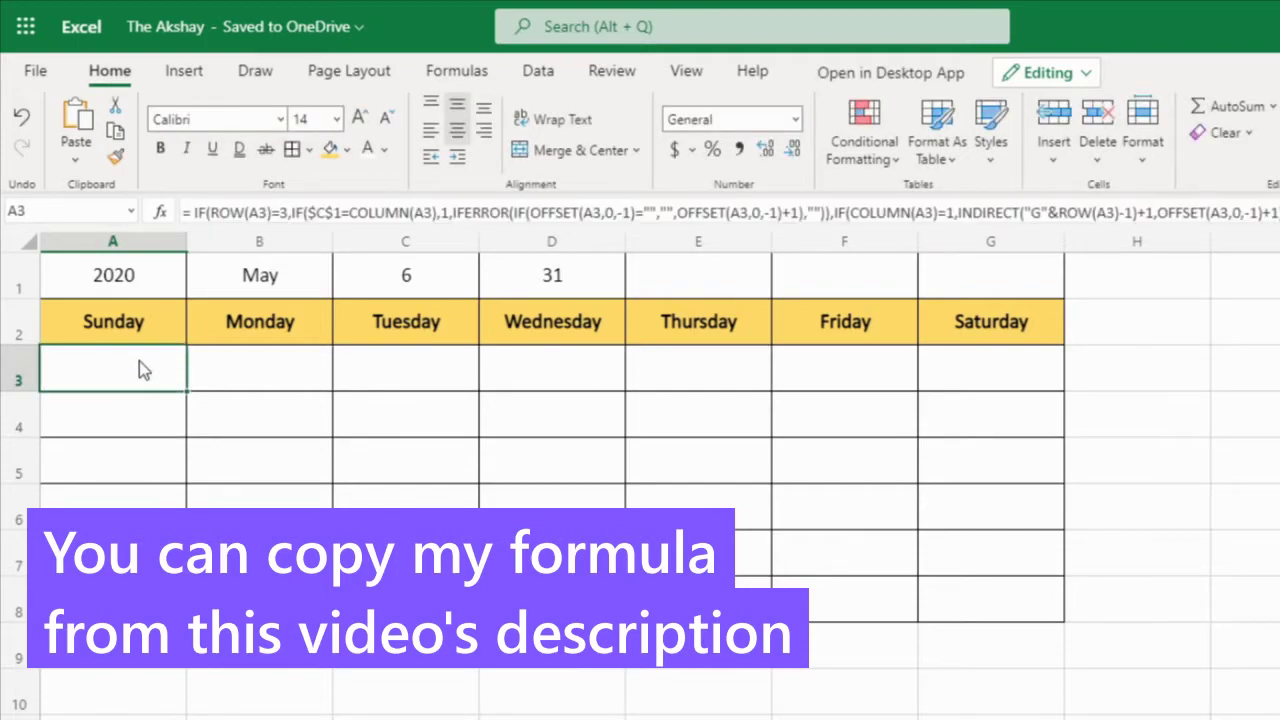
left_click_drag(188, 390, 1052, 622)
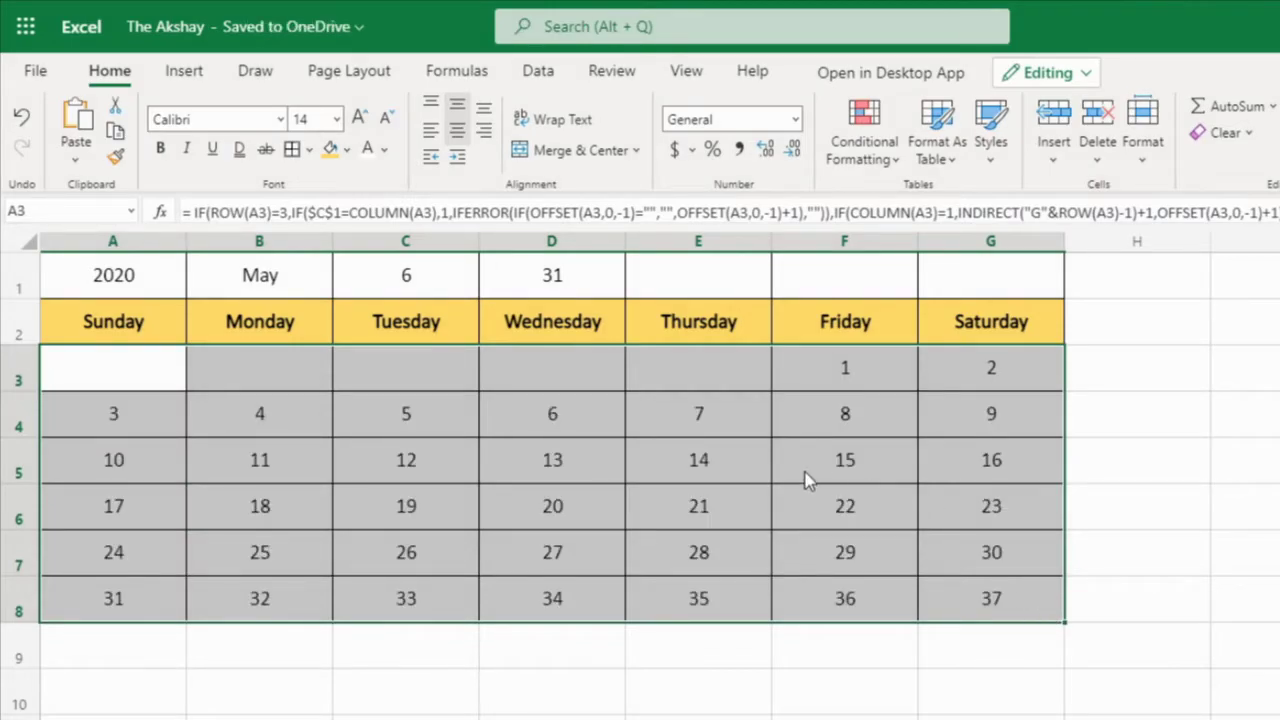
left_click(135, 368)
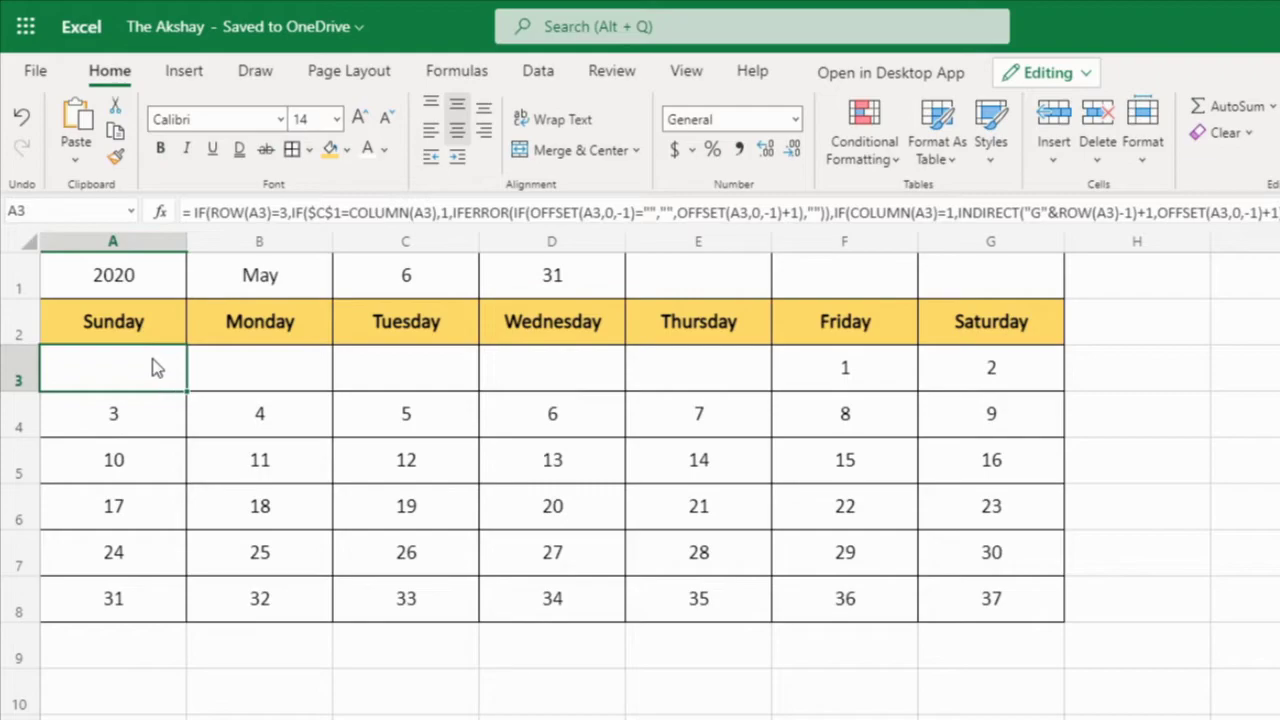
Set the font colour of the calendar grid A3:G8 to white
left_click_drag(155, 368, 1058, 605)
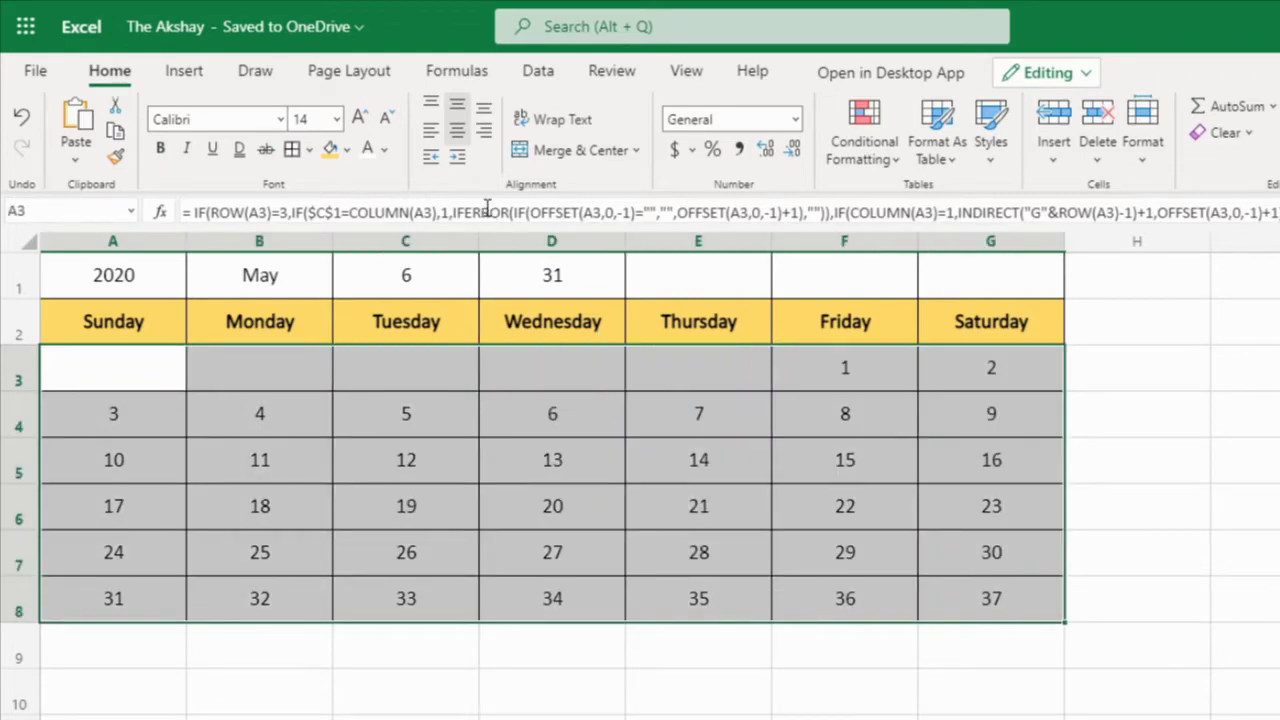
left_click(383, 149)
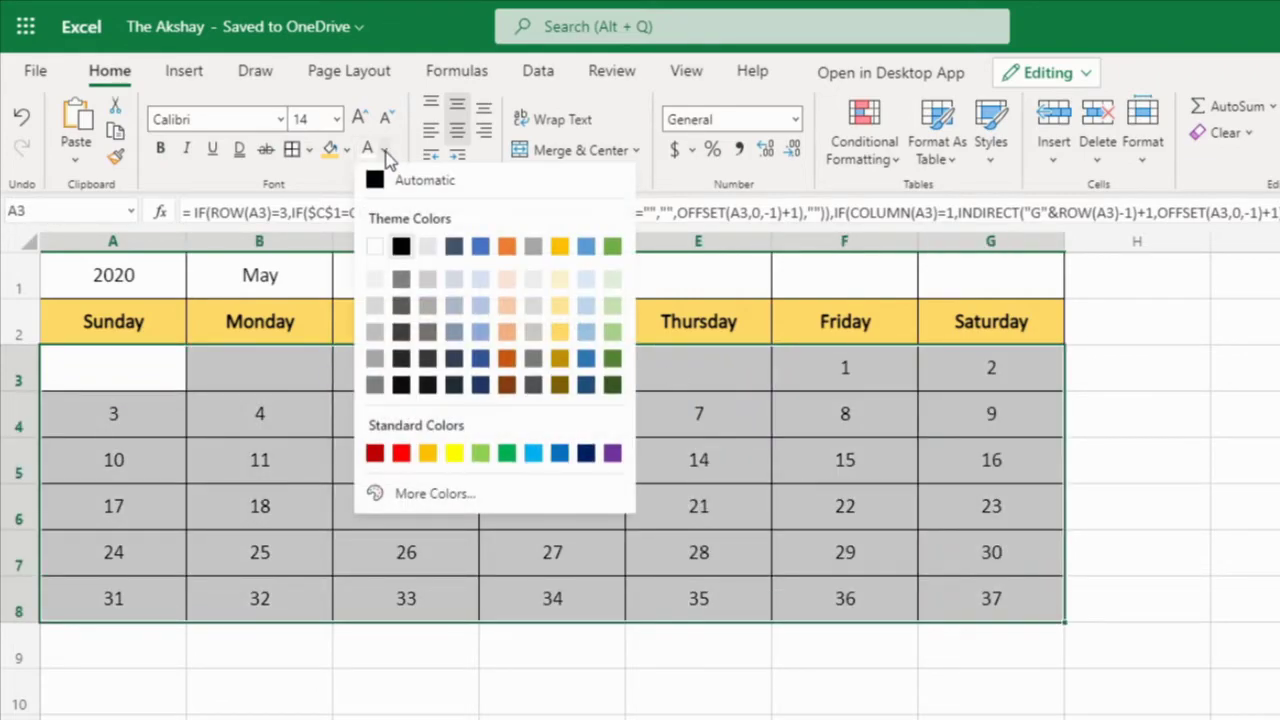
left_click(375, 250)
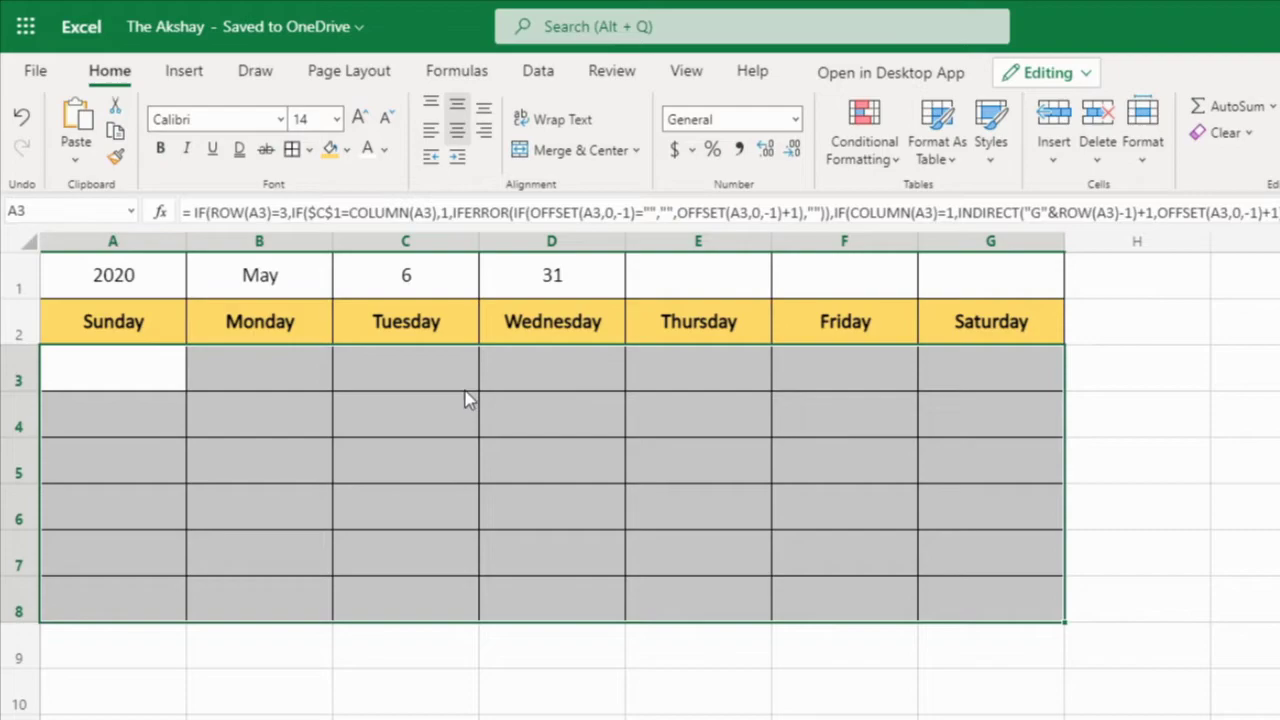
Add a Between conditional formatting rule to A3:G8 for values from 1 to =$D$1 with Yellow Fill with Dark Yellow Text
left_click(851, 160)
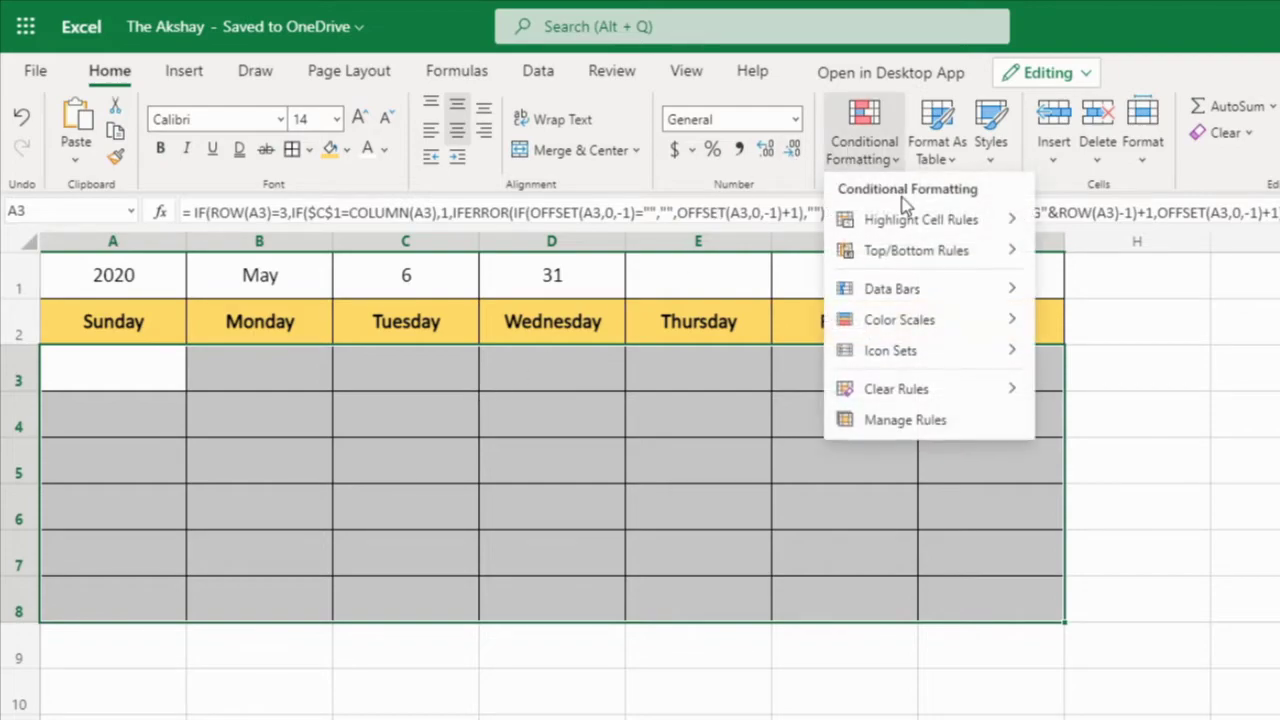
mouse_move(903, 220)
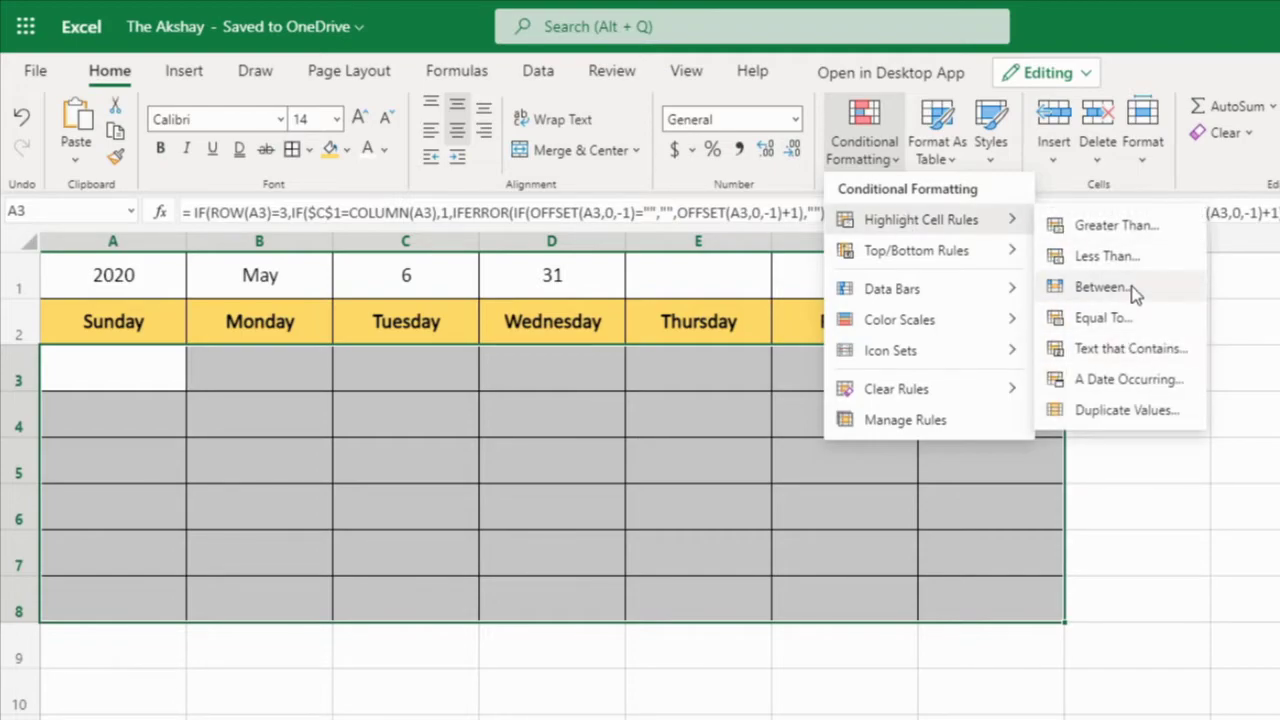
left_click(1131, 287)
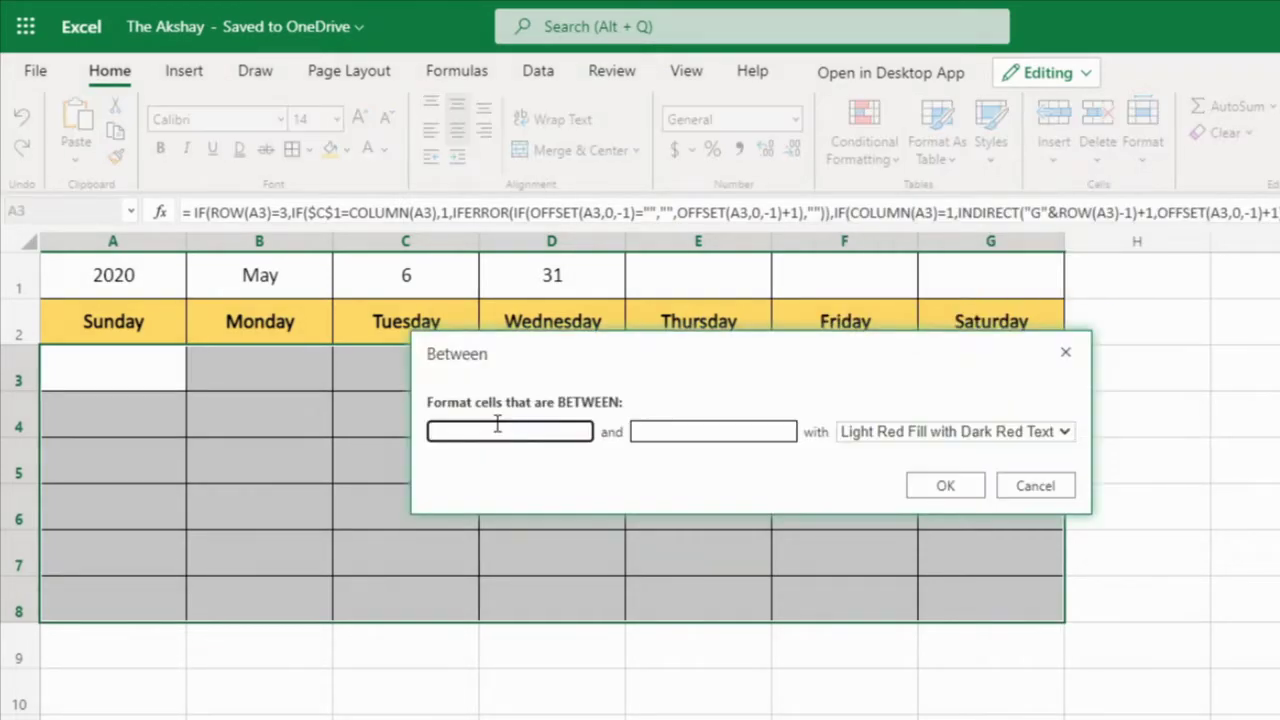
left_click(736, 434)
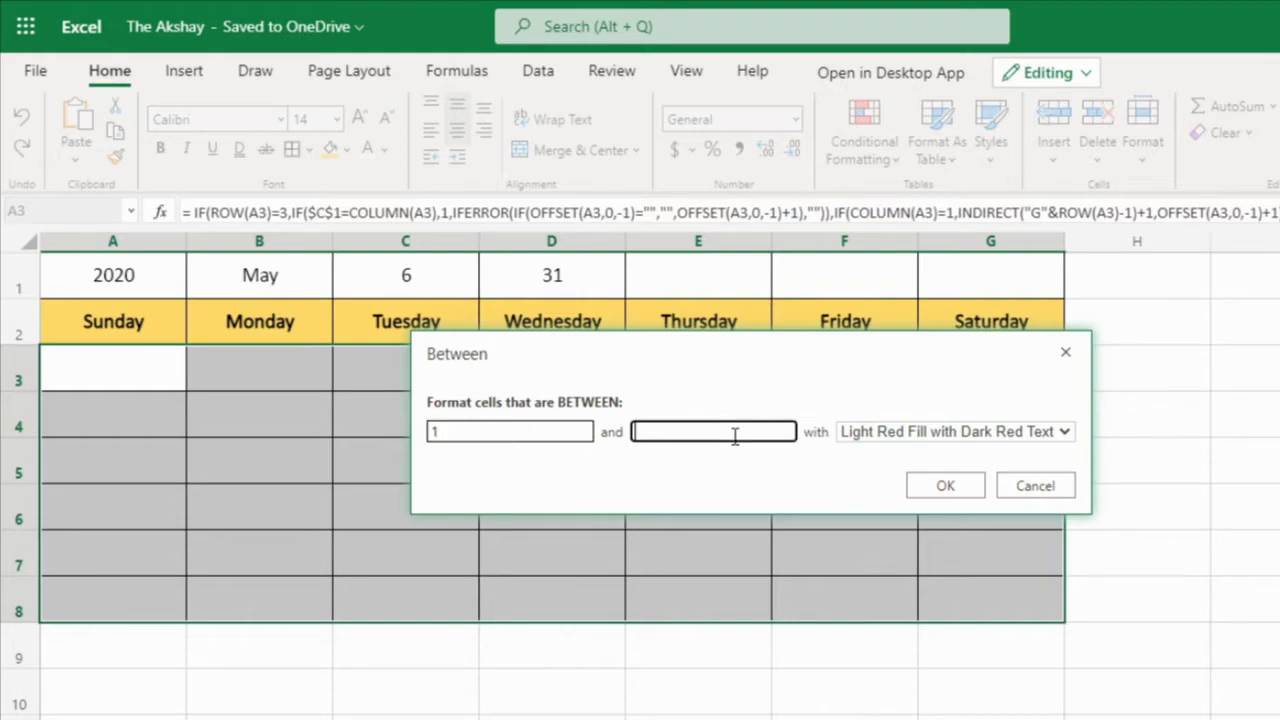
left_click(557, 272)
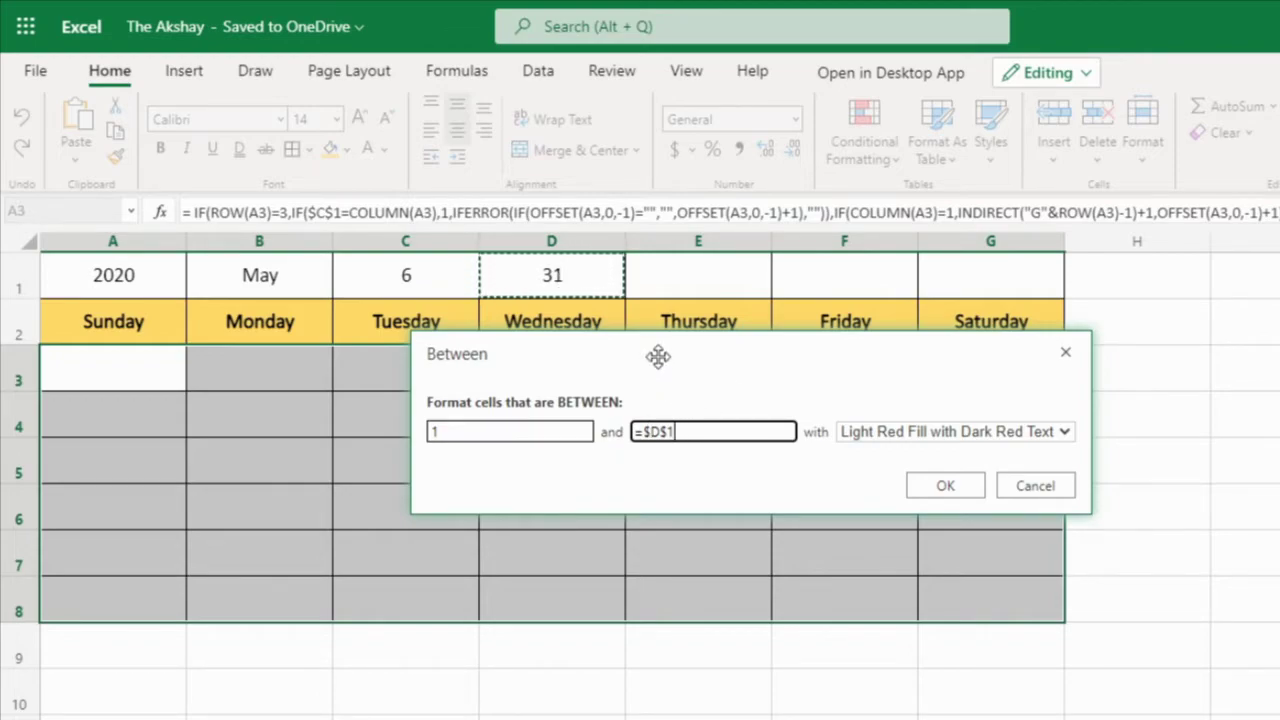
left_click(853, 433)
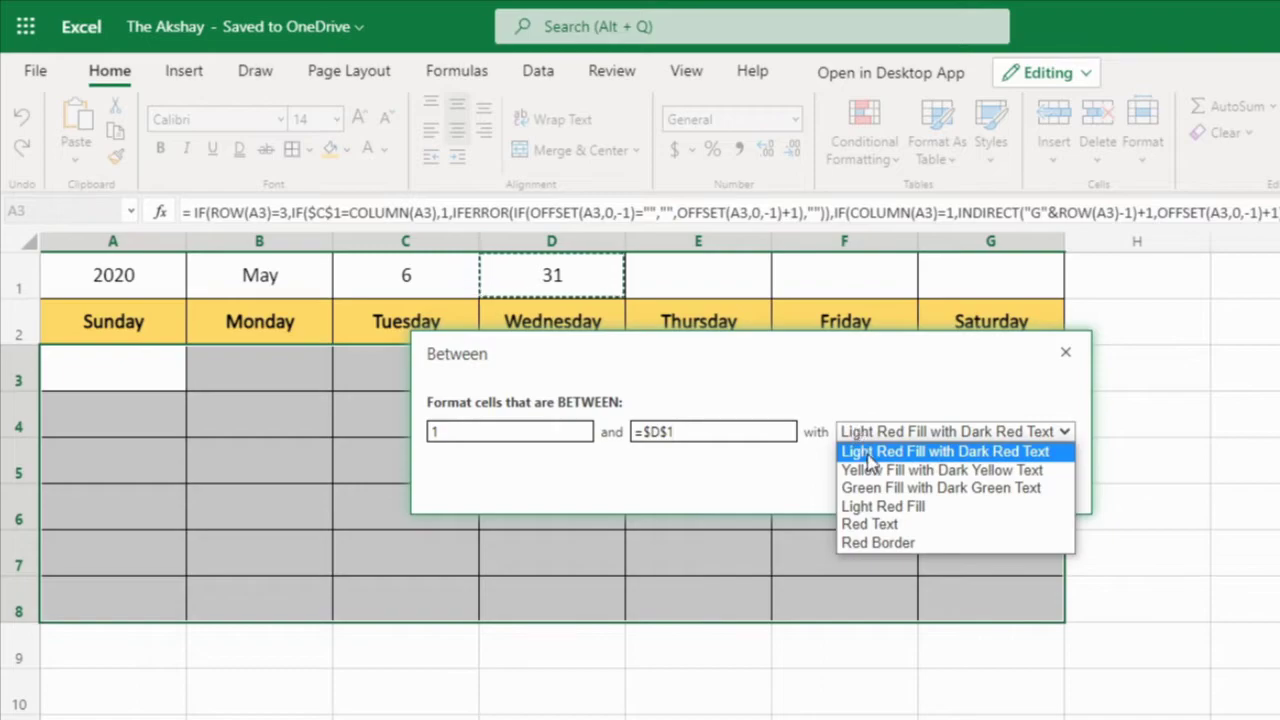
left_click(872, 470)
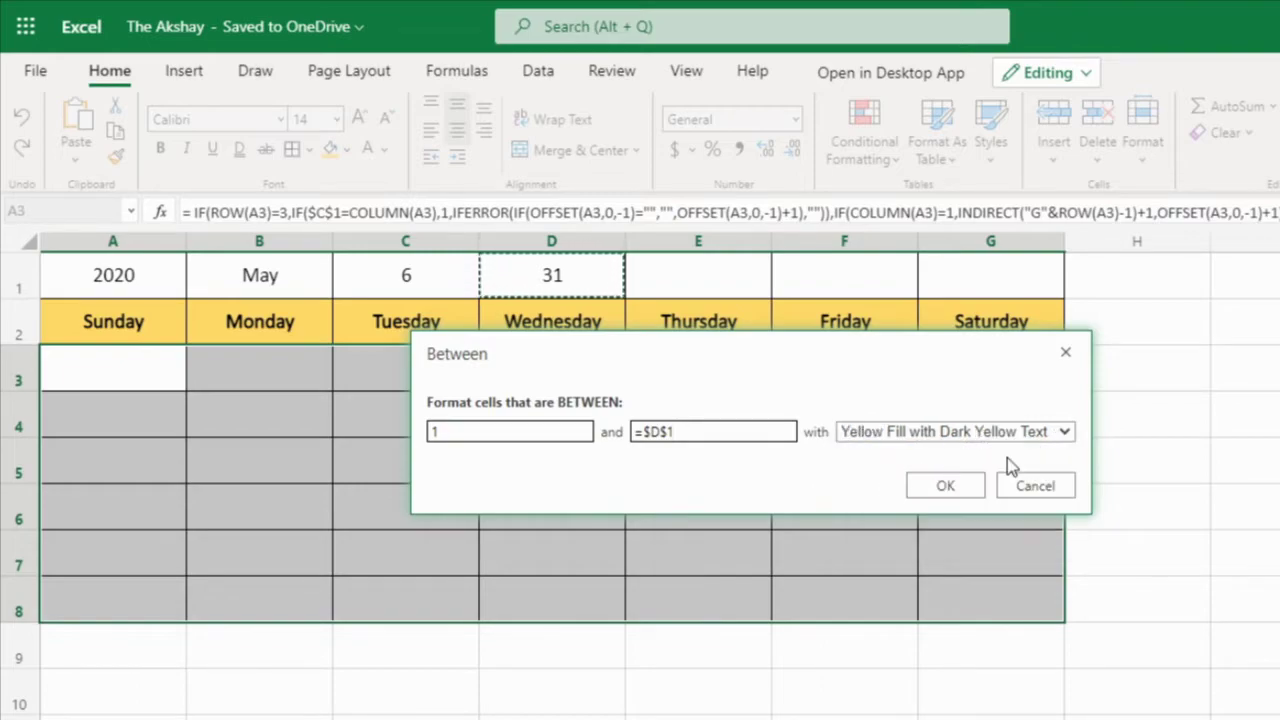
left_click(948, 486)
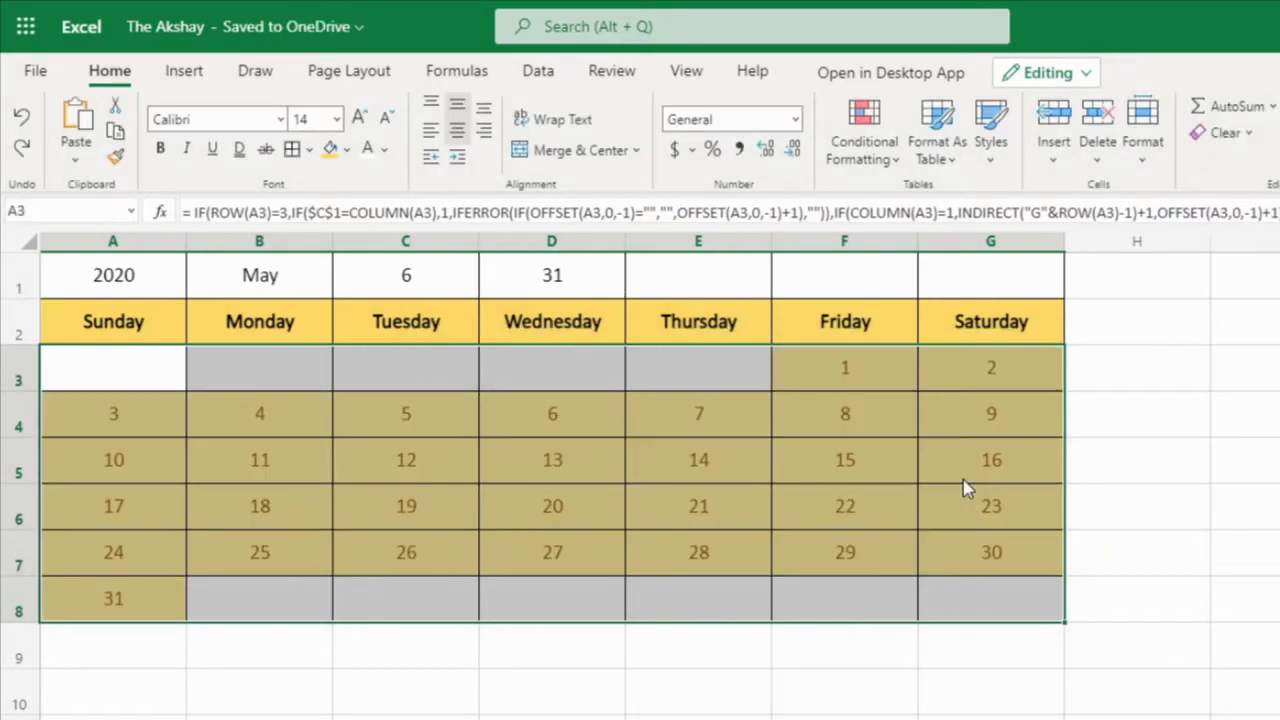
left_click(855, 386)
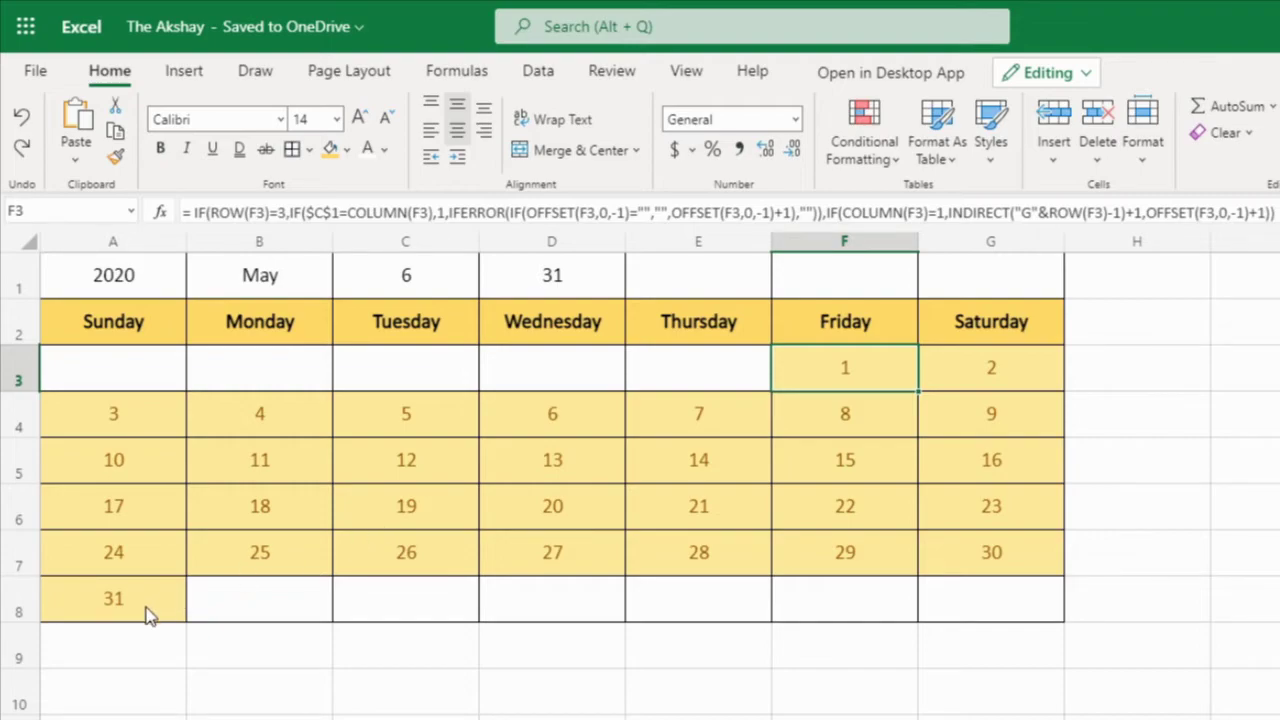
Change the month in B1 to Apr
left_click(588, 288)
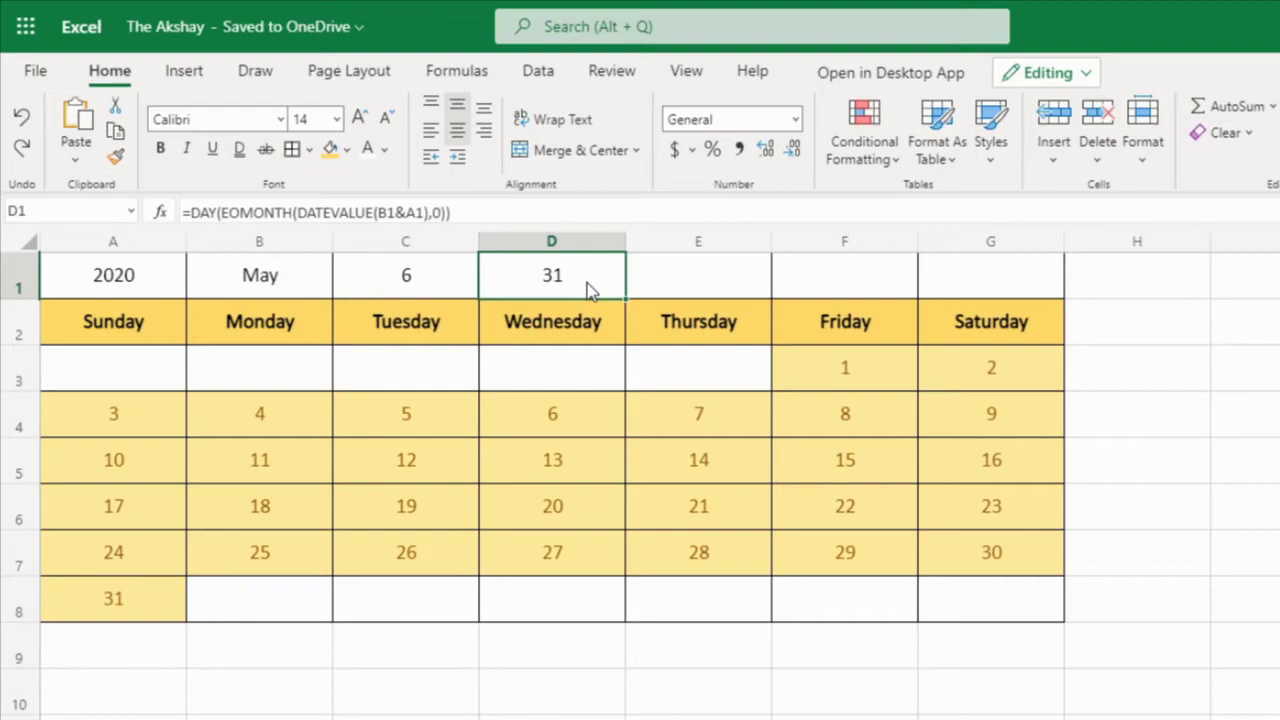
left_click(259, 289)
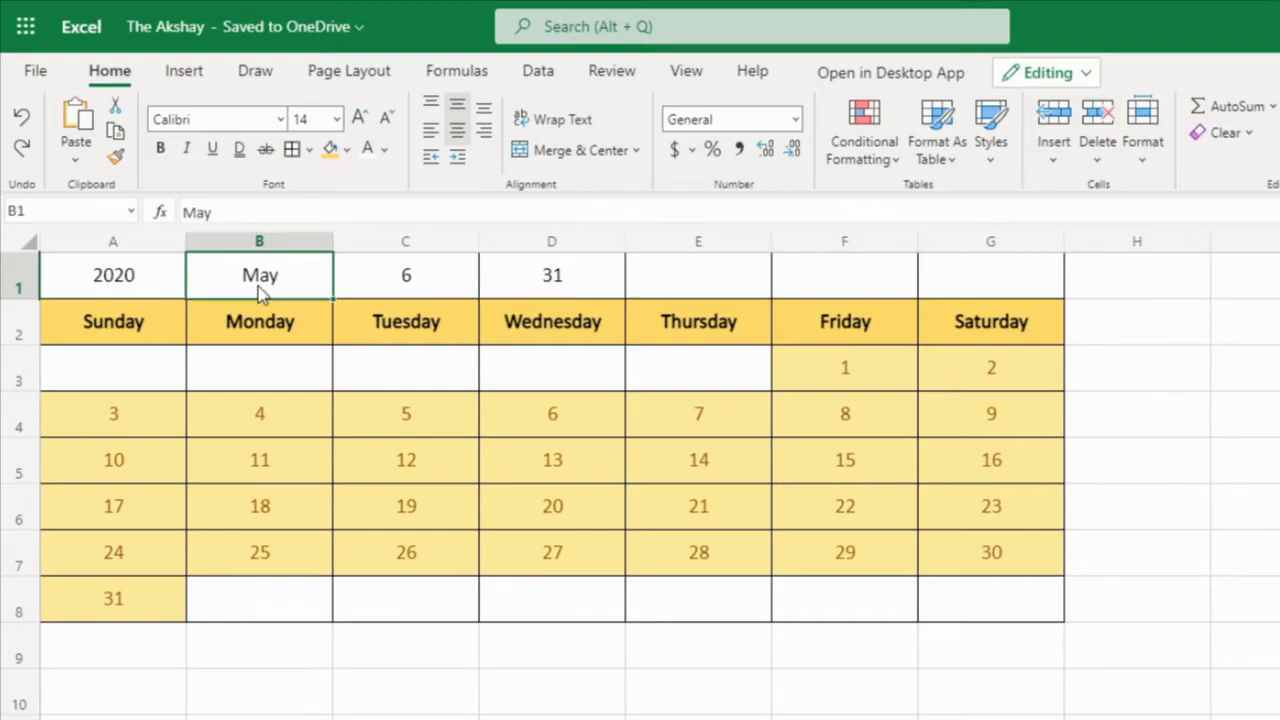
type("Apr")
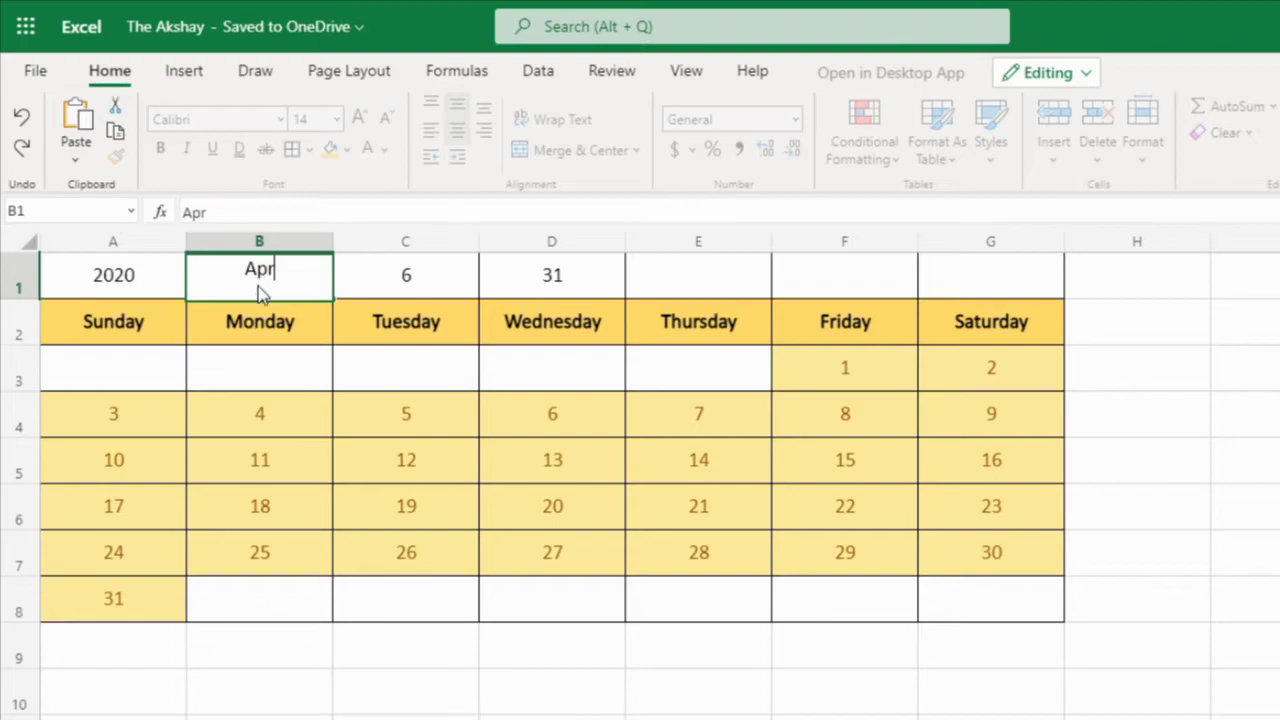
key("Return")
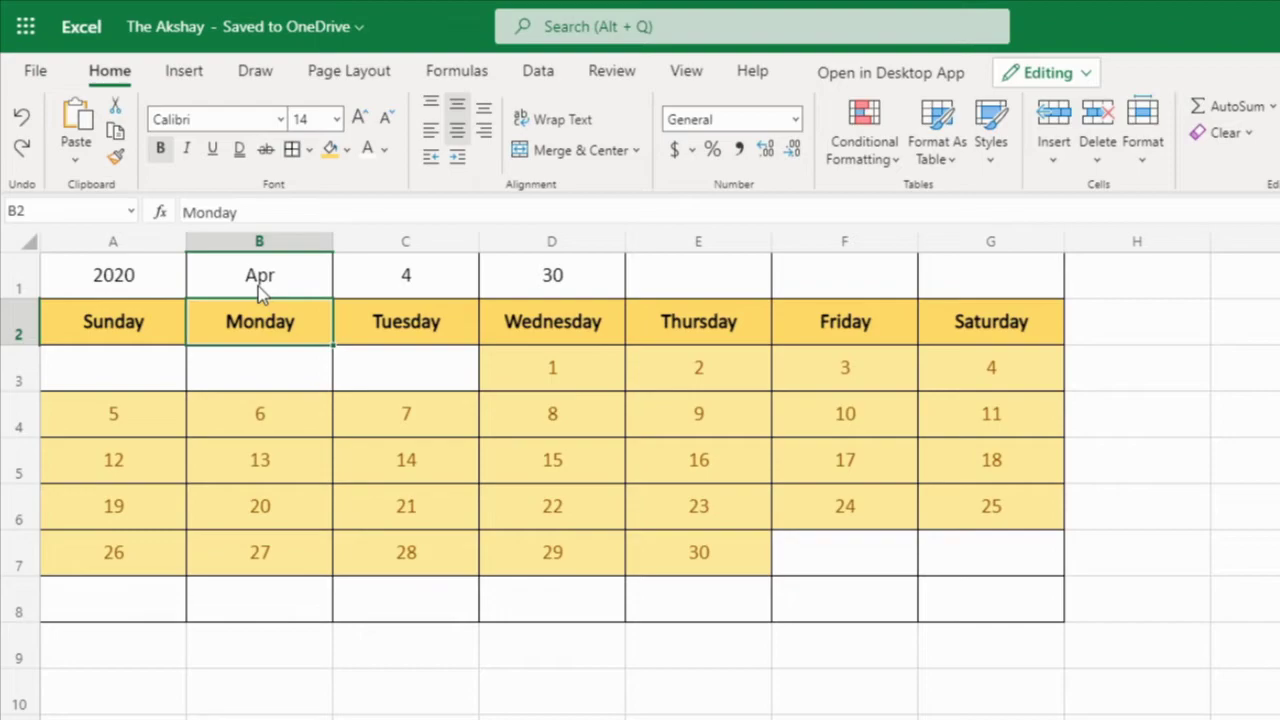
Examine the ROW(A3)=3 condition in the Notepad file a.txt and compare it with the Excel formulas in A3 through A8
key("alt+Tab")
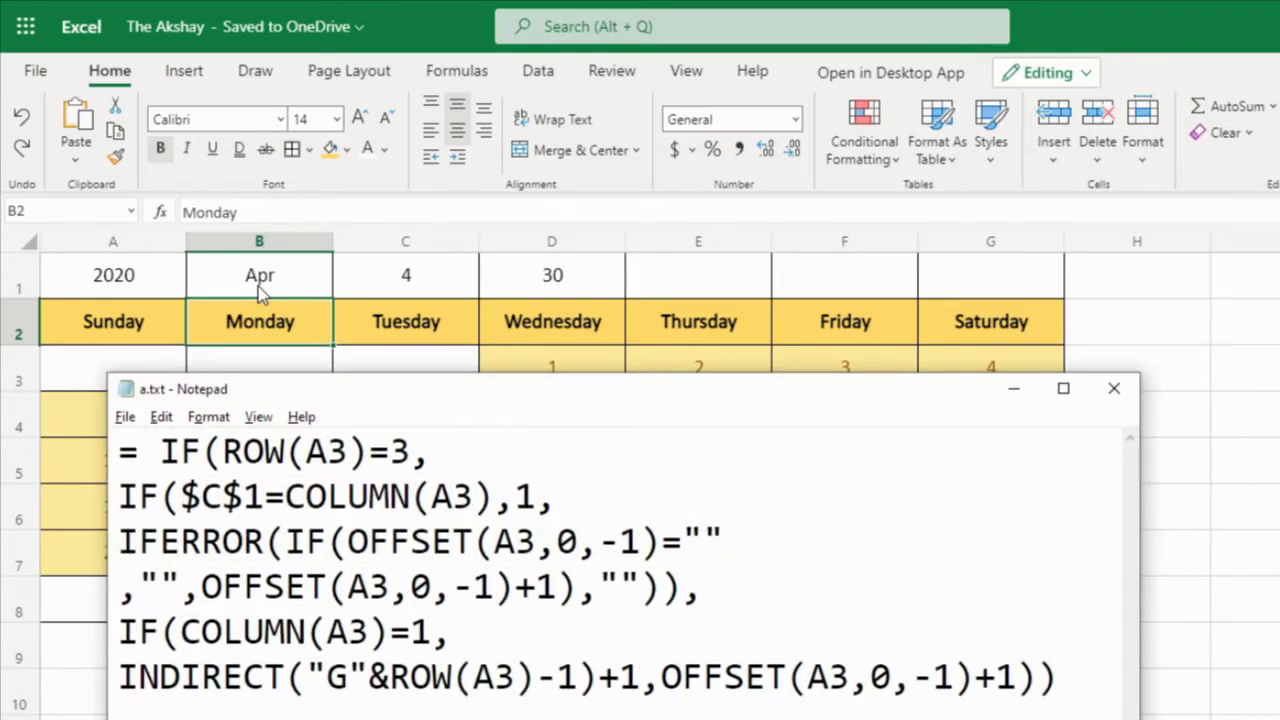
left_click_drag(360, 390, 688, 199)
left_click_drag(501, 245, 700, 249)
left_click(150, 372)
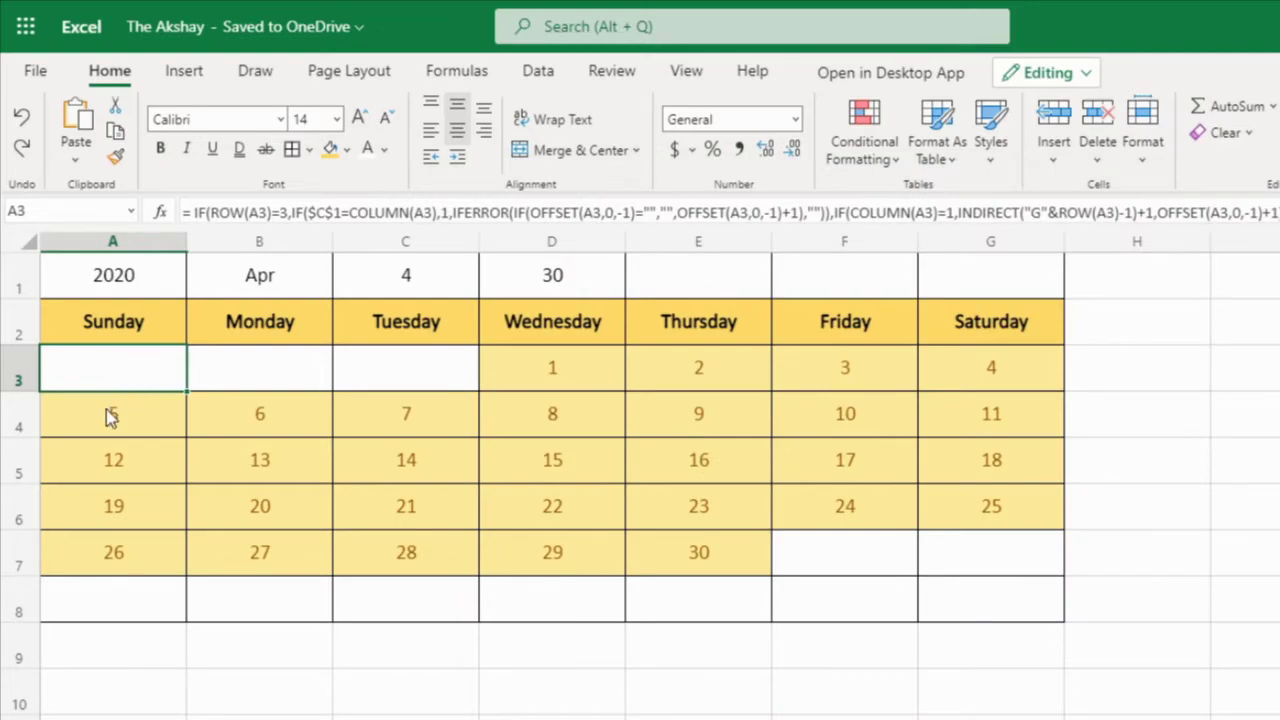
left_click(107, 417)
left_click(108, 466)
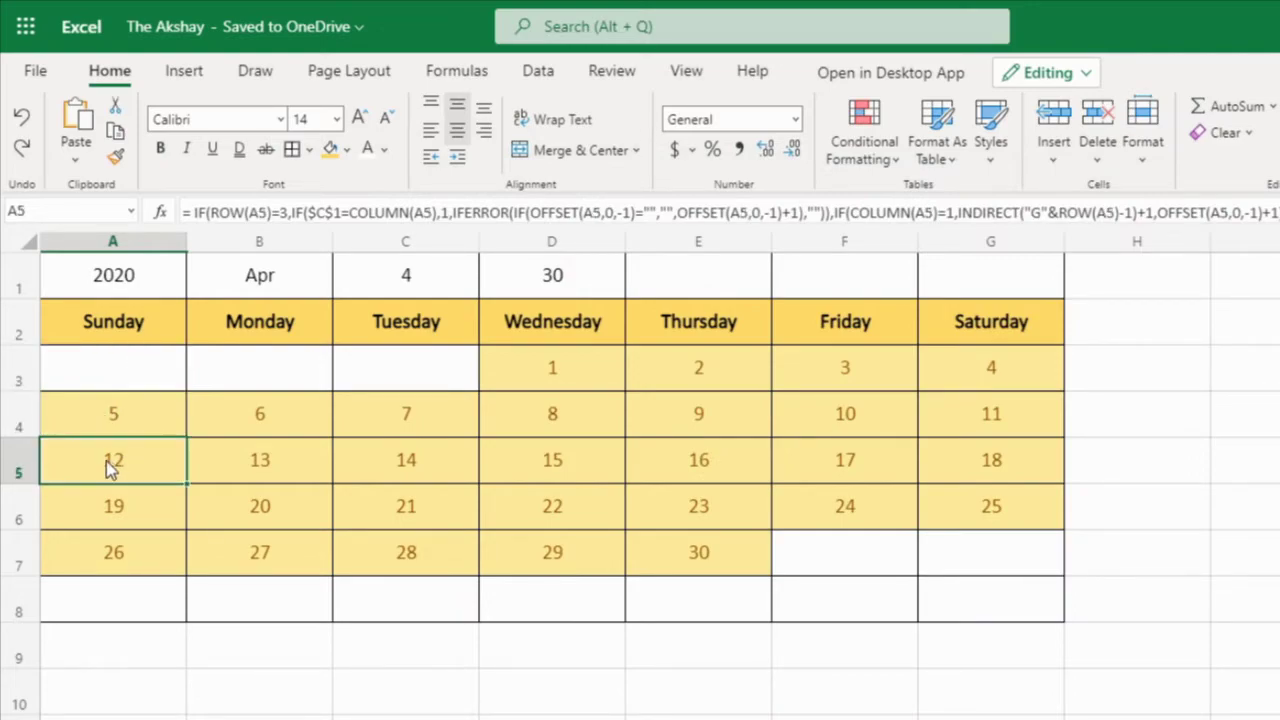
left_click(100, 512)
left_click(106, 550)
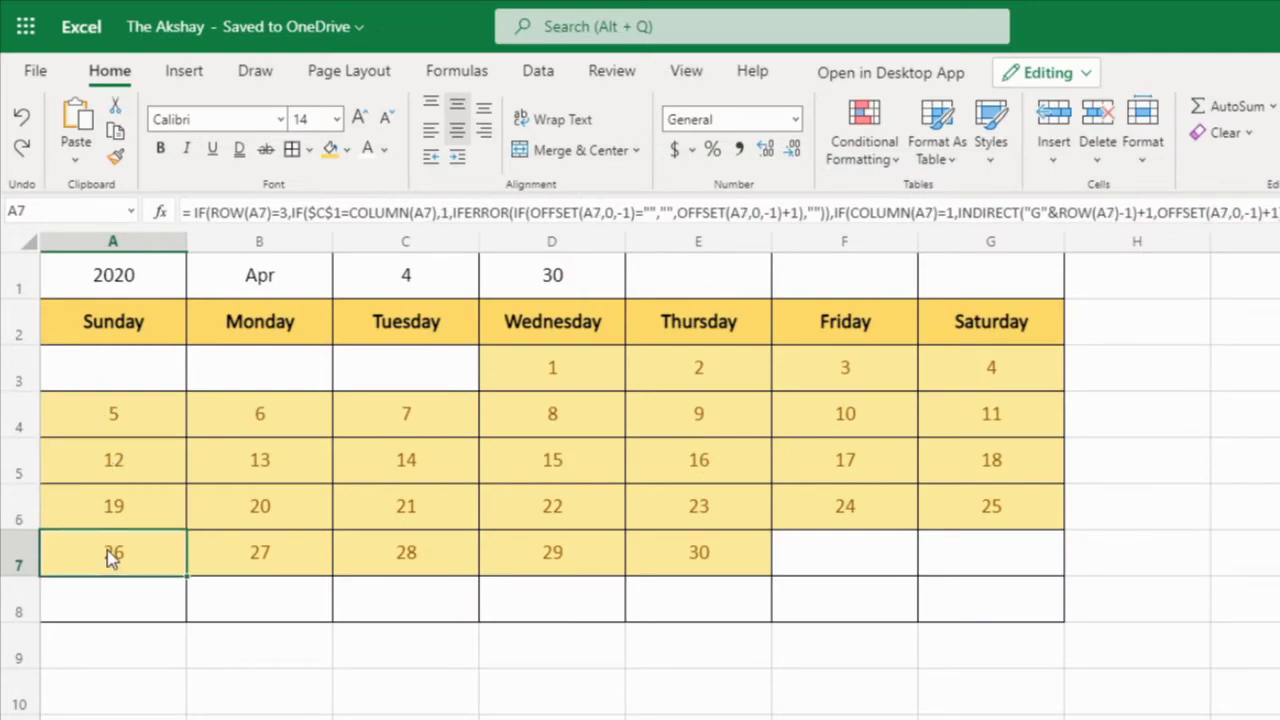
left_click(101, 608)
Examine the ROW(A3)=3 condition and the nested $C$1=COLUMN(A3) test in the Notepad file a.txt
key("alt+Tab")
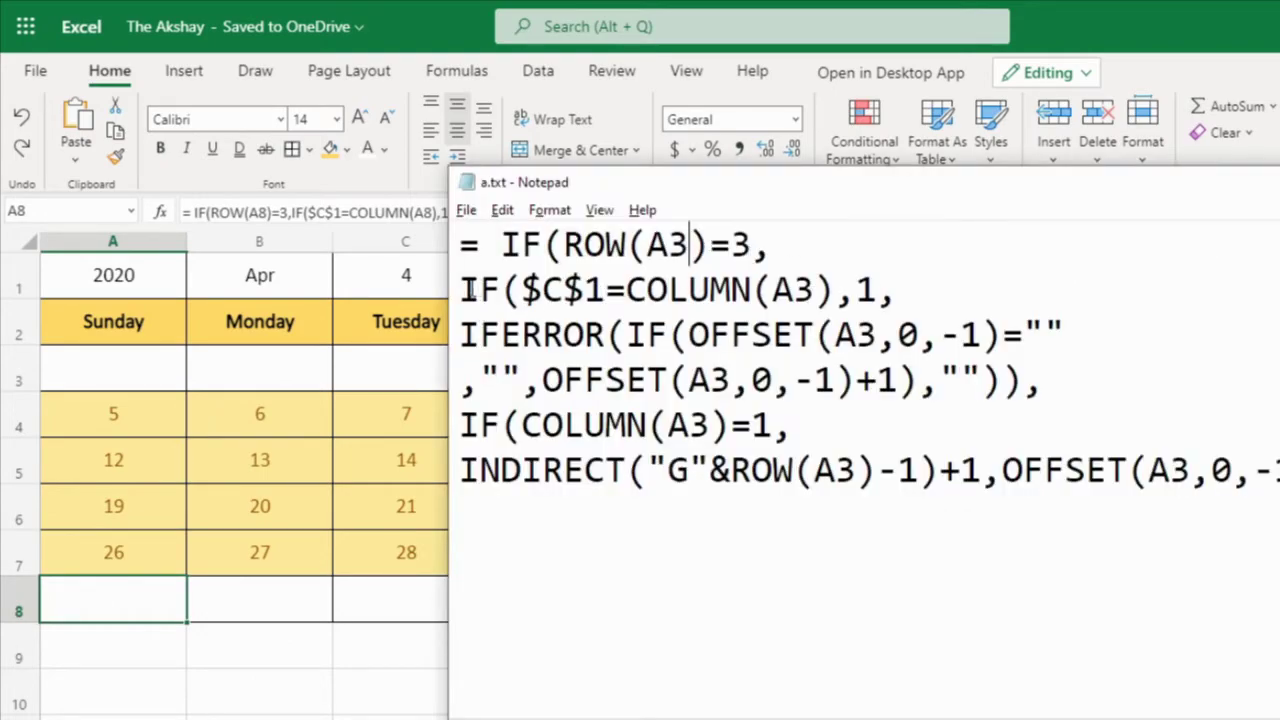
left_click_drag(461, 289, 985, 335)
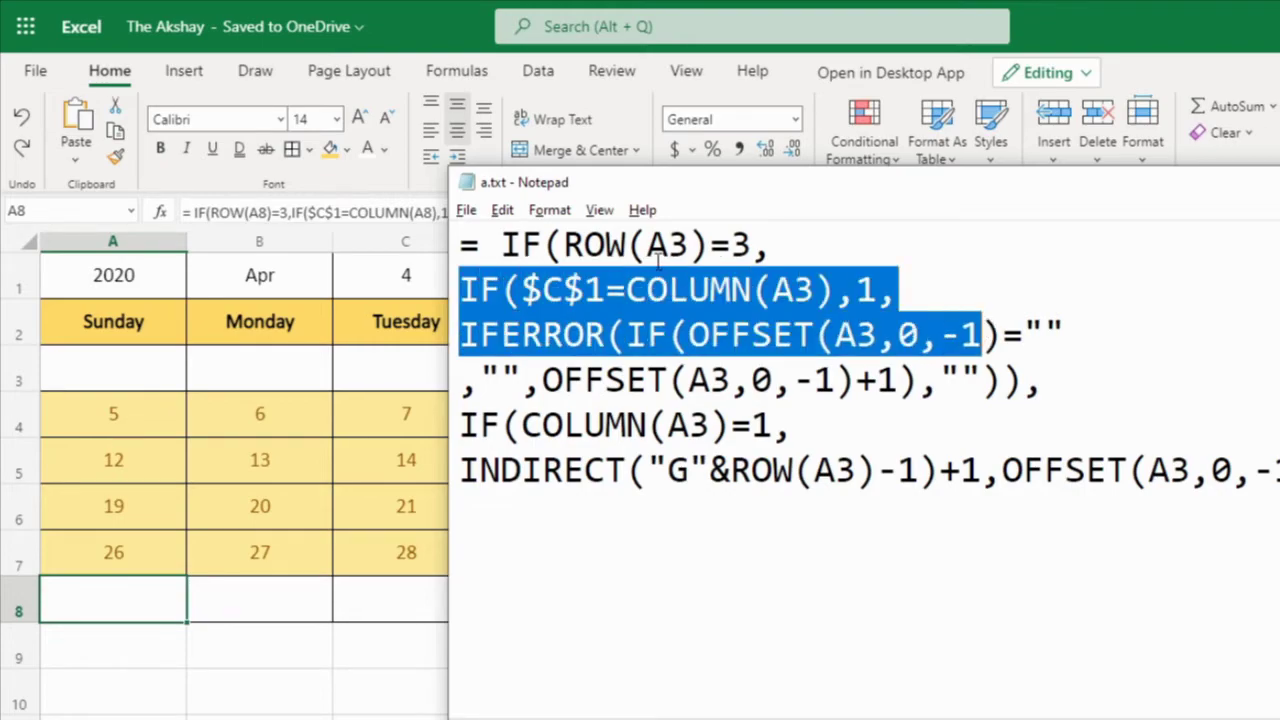
double_click(533, 245)
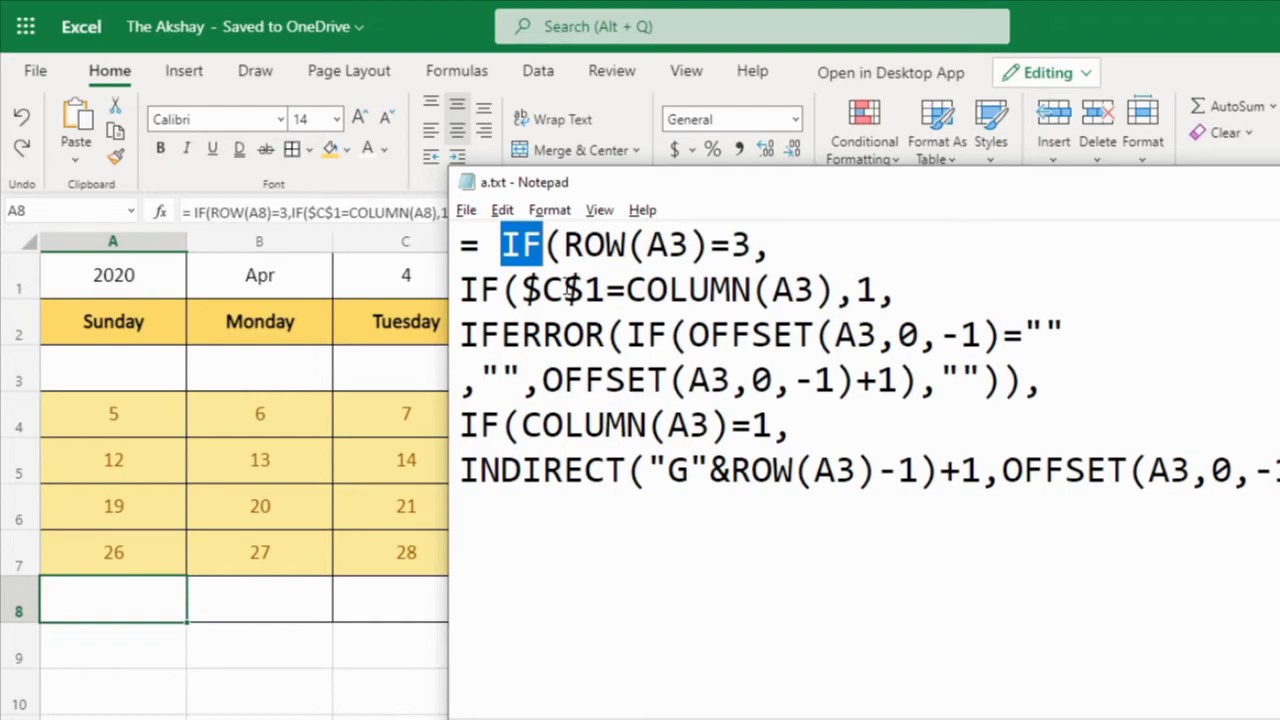
left_click_drag(563, 245, 752, 245)
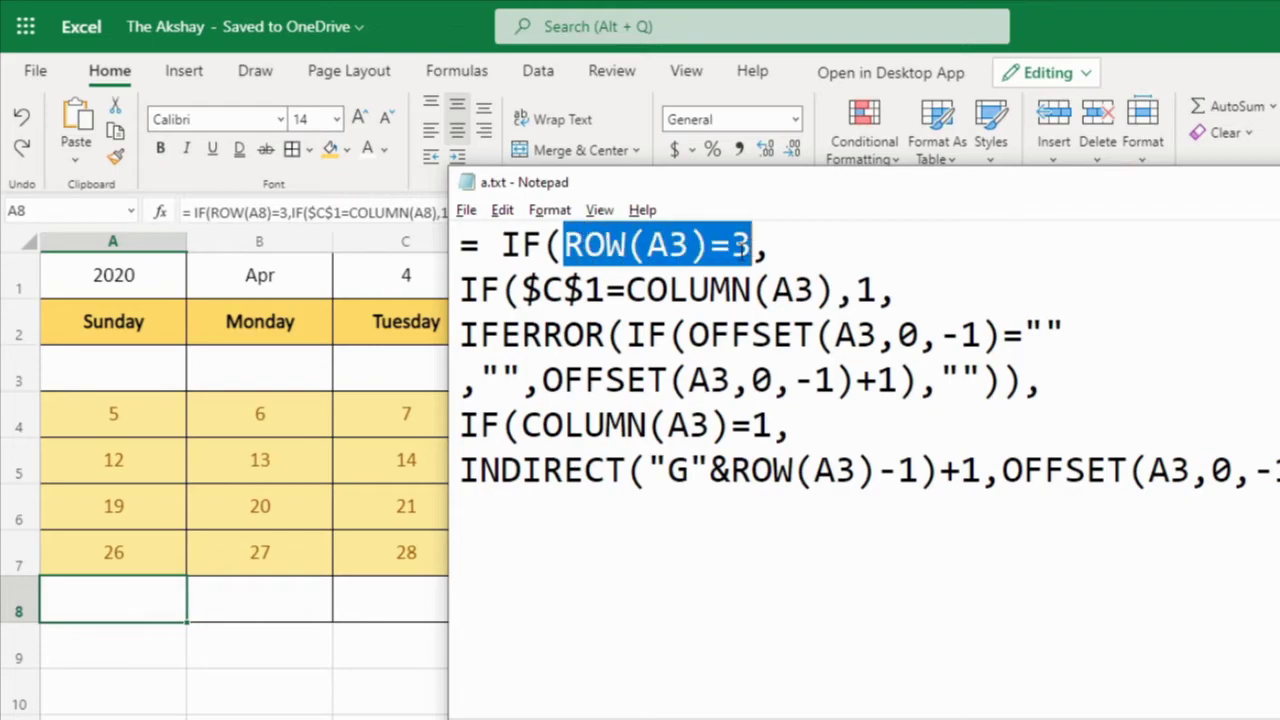
left_click(461, 289)
left_click_drag(461, 289, 588, 289)
left_click(607, 289)
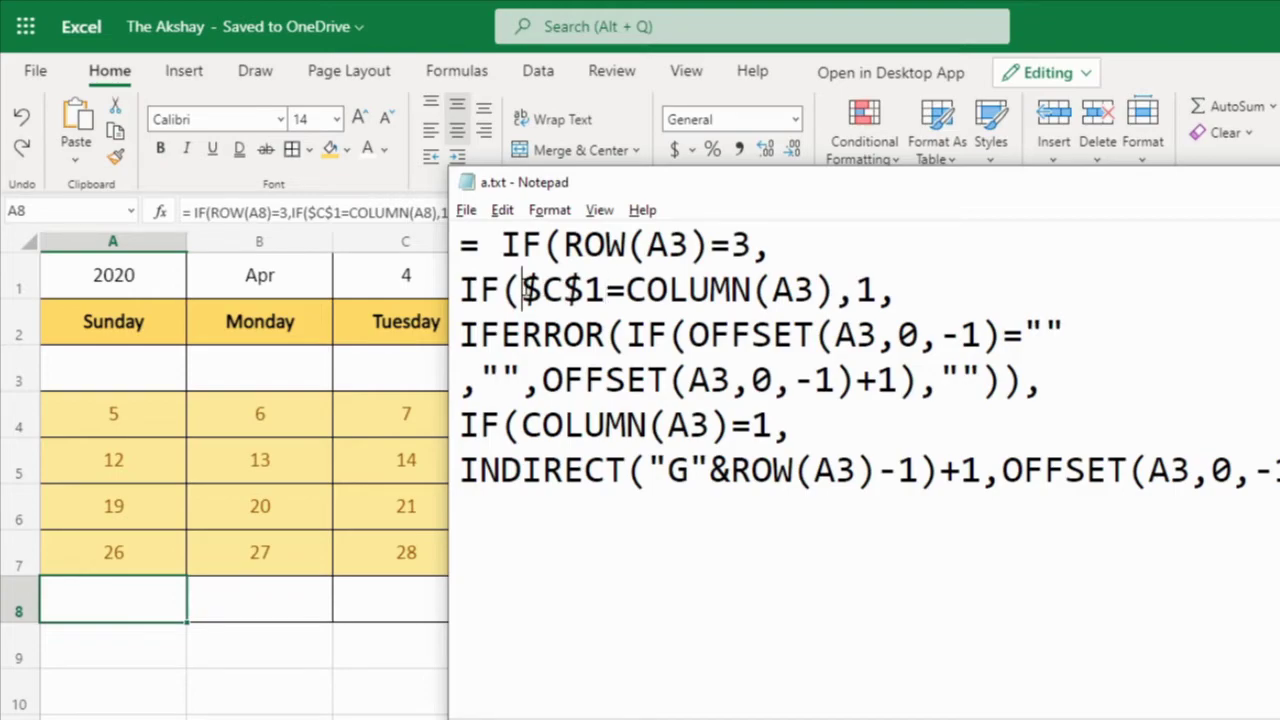
left_click_drag(522, 289, 588, 289)
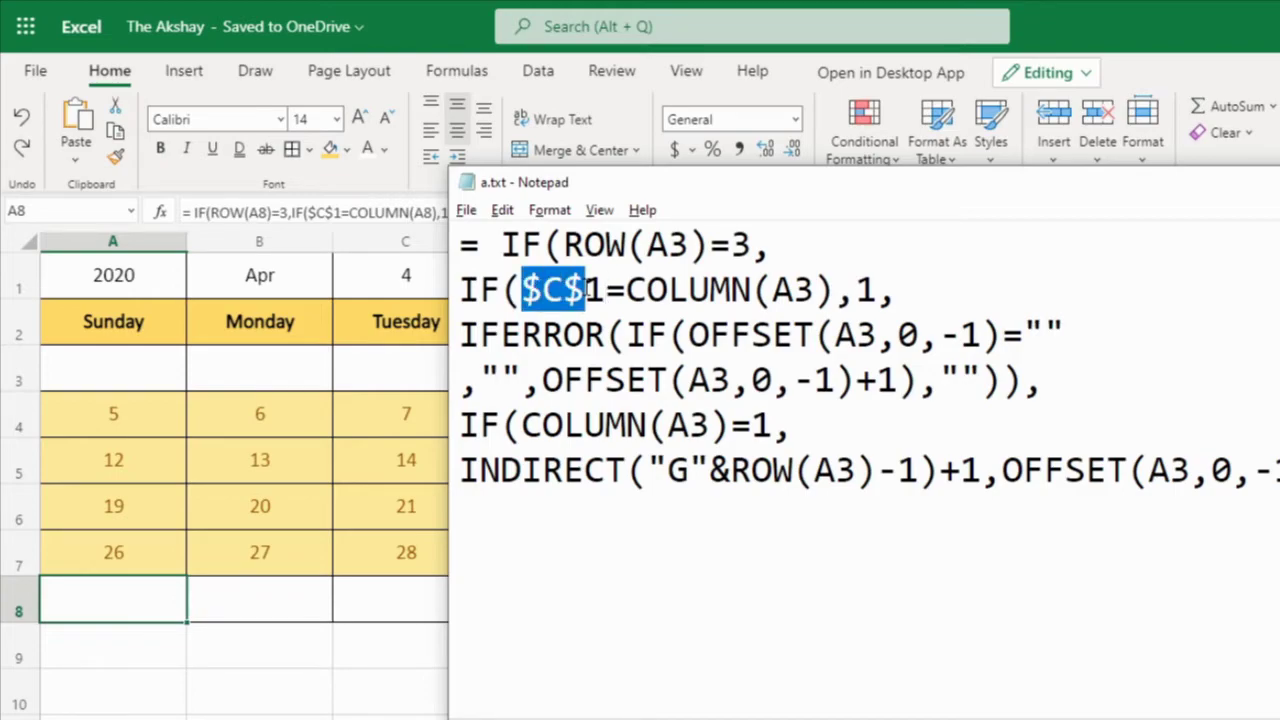
left_click(588, 289)
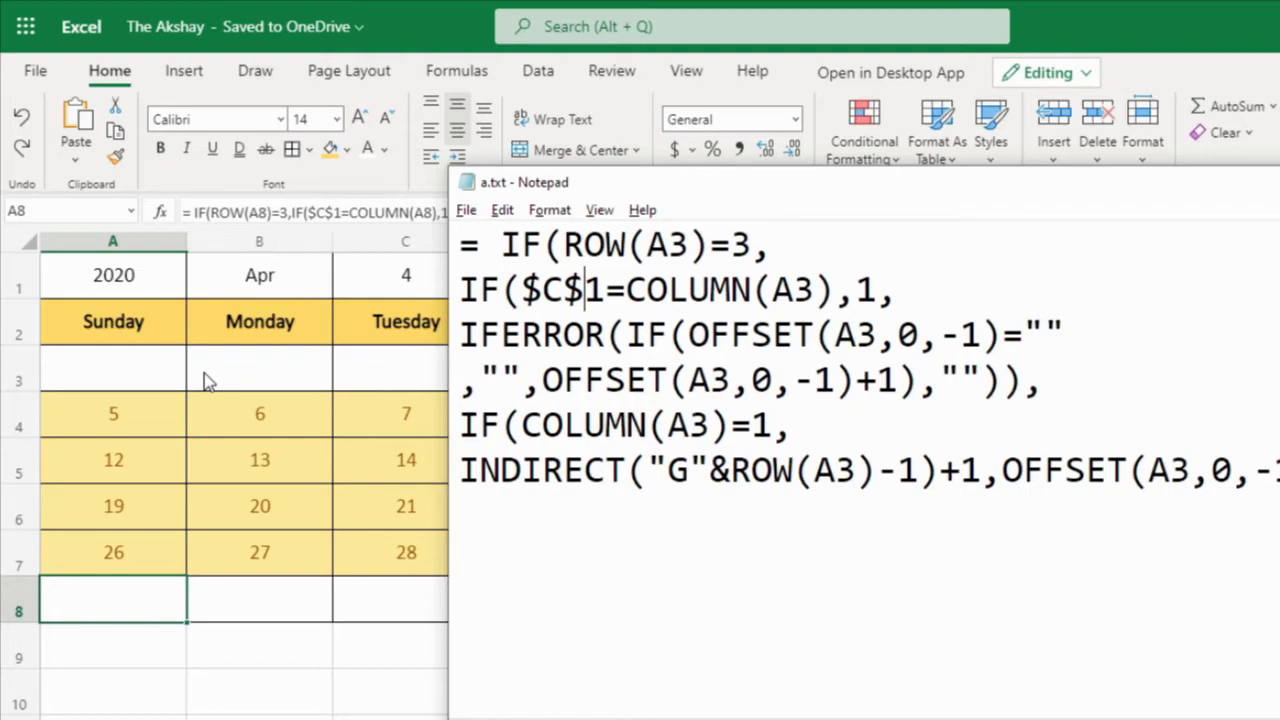
Inspect the full formula in calendar cell B4 in Excel and leave it unedited
key("alt+Tab")
left_click(303, 413)
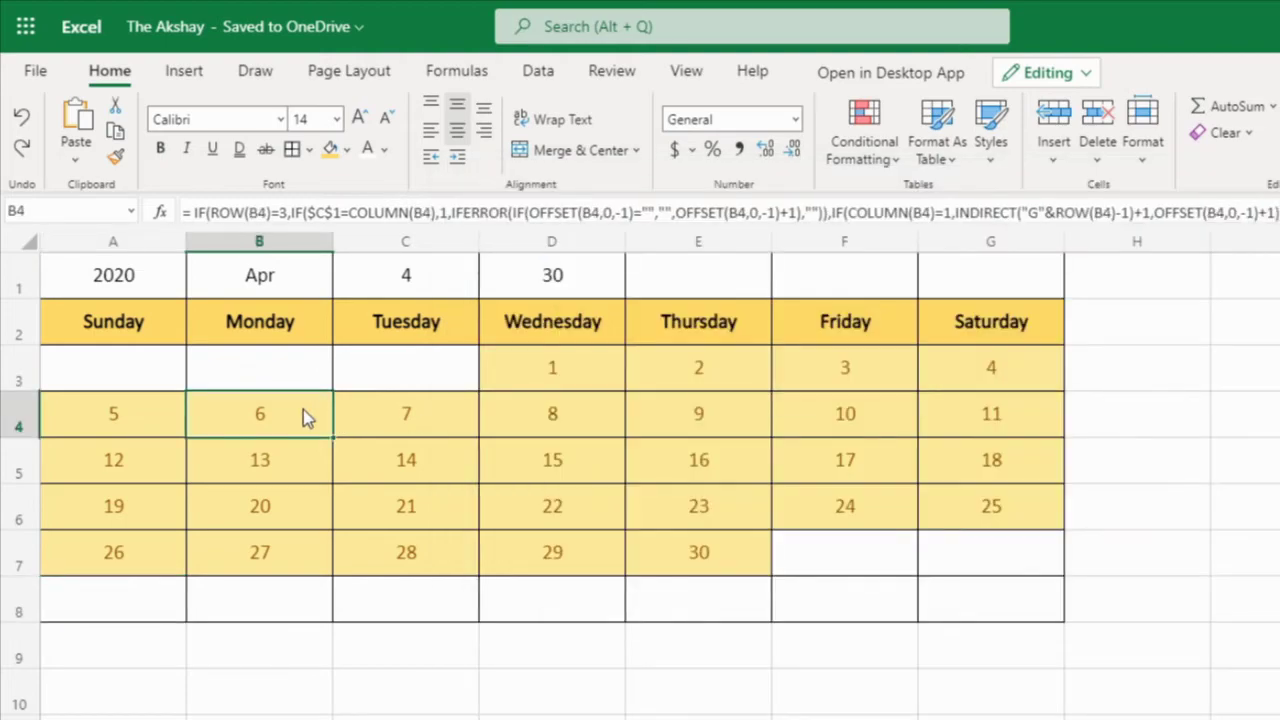
double_click(303, 413)
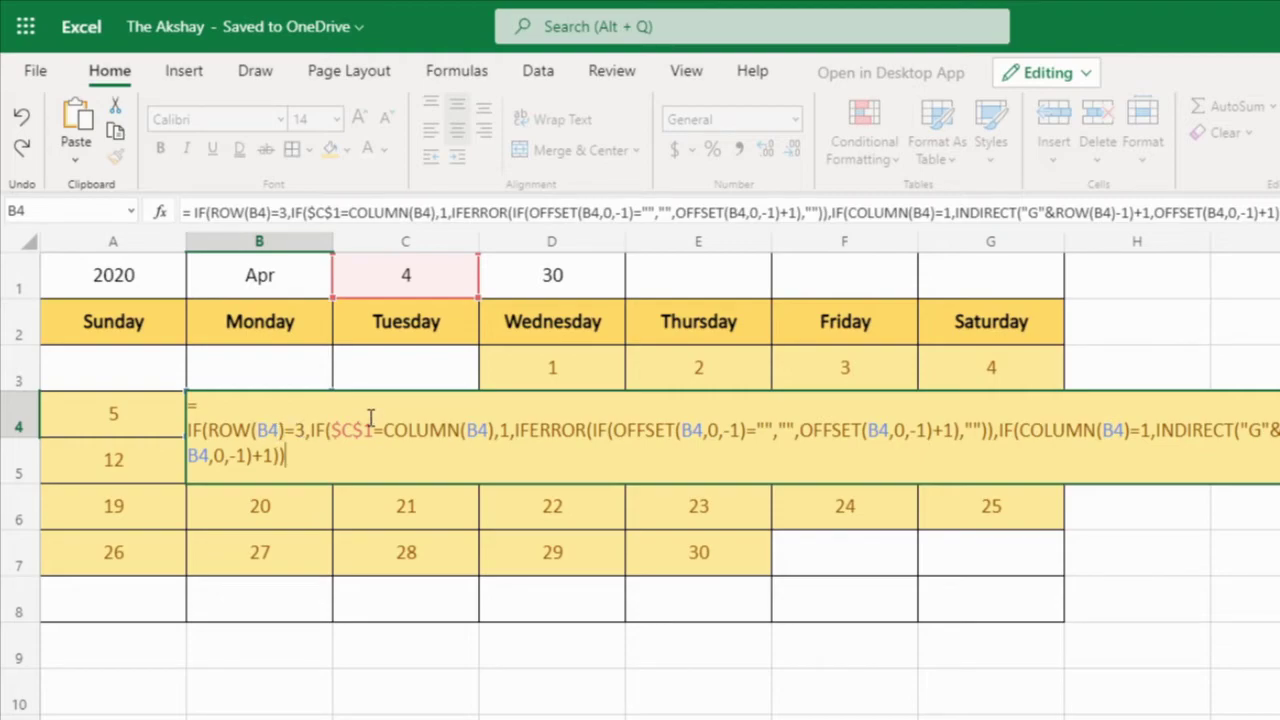
key("Escape")
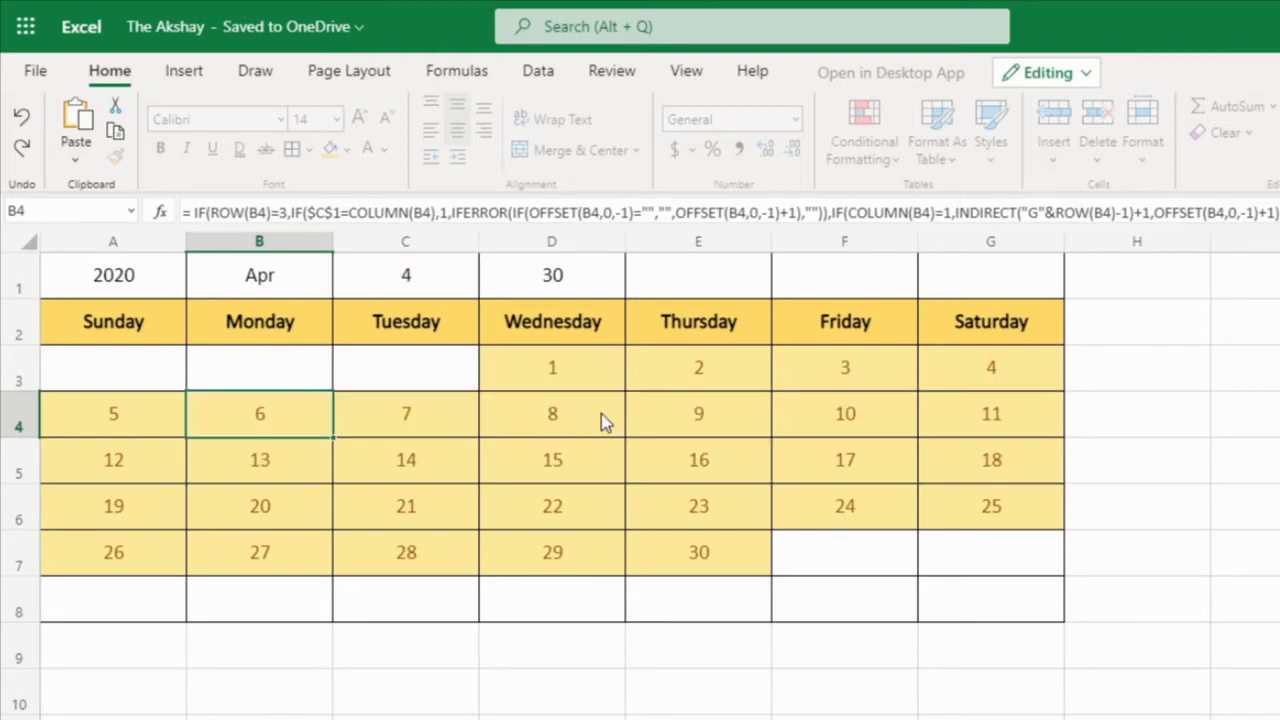
Compare the WEEKDAY formula in C1 and the formula in D3 with the IF($C$1=COLUMN(A3),1 part in Notepad
key("alt+Tab")
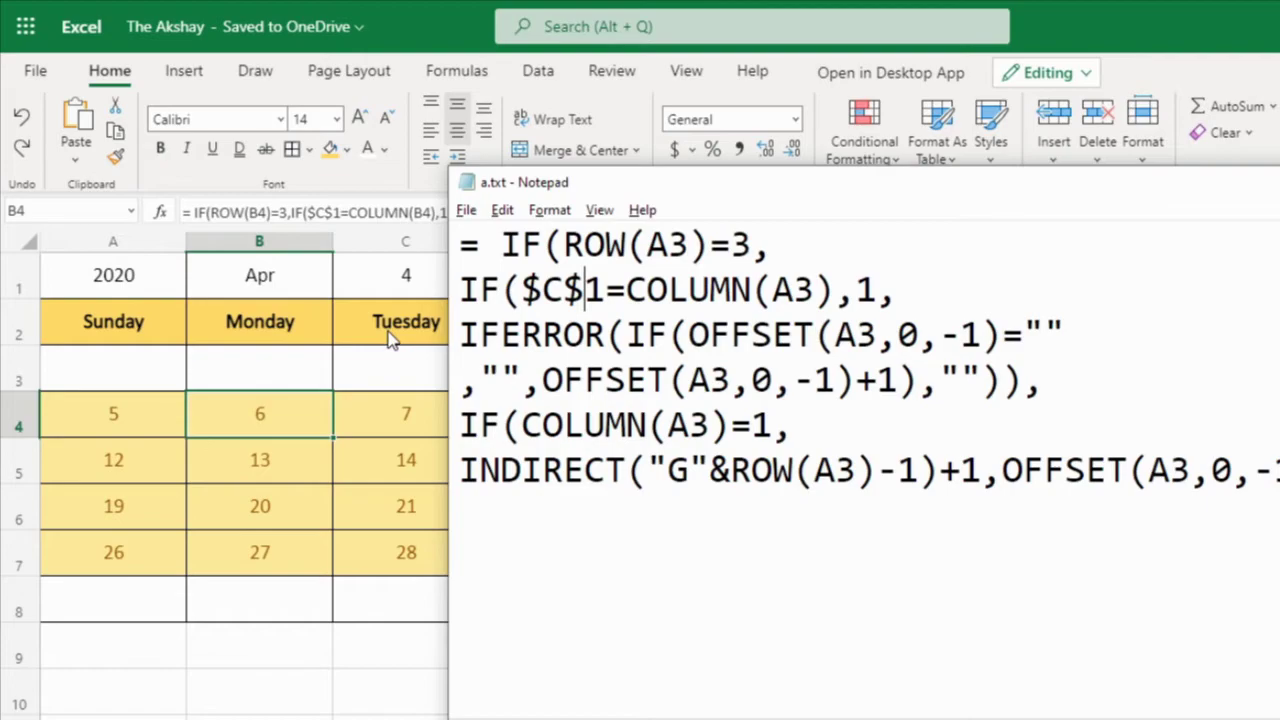
left_click(407, 285)
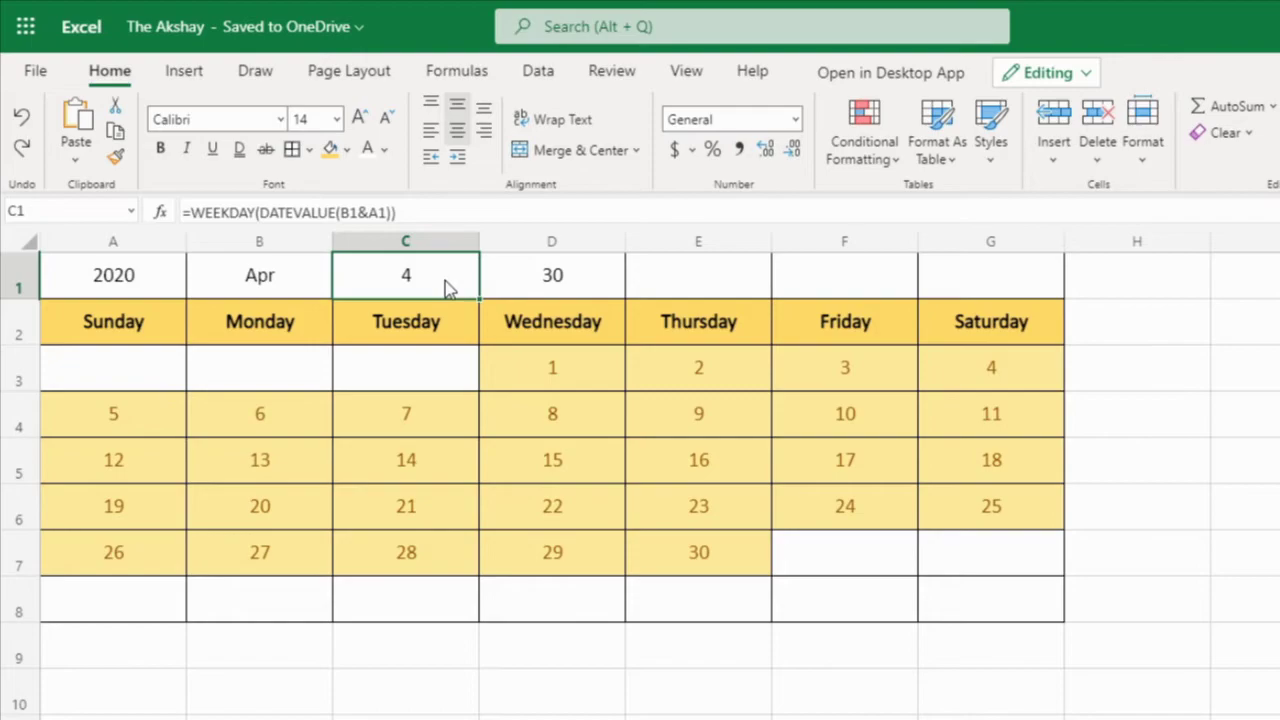
key("alt+Tab")
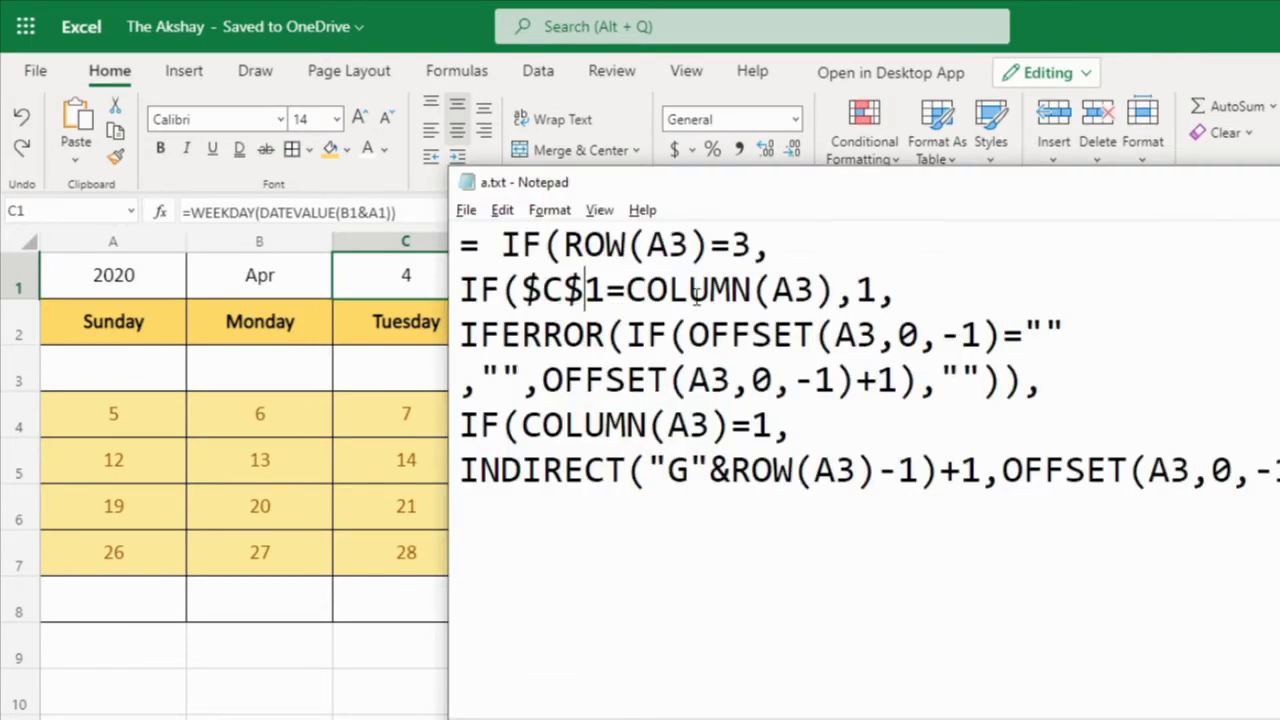
key("alt+Tab")
left_click(518, 378)
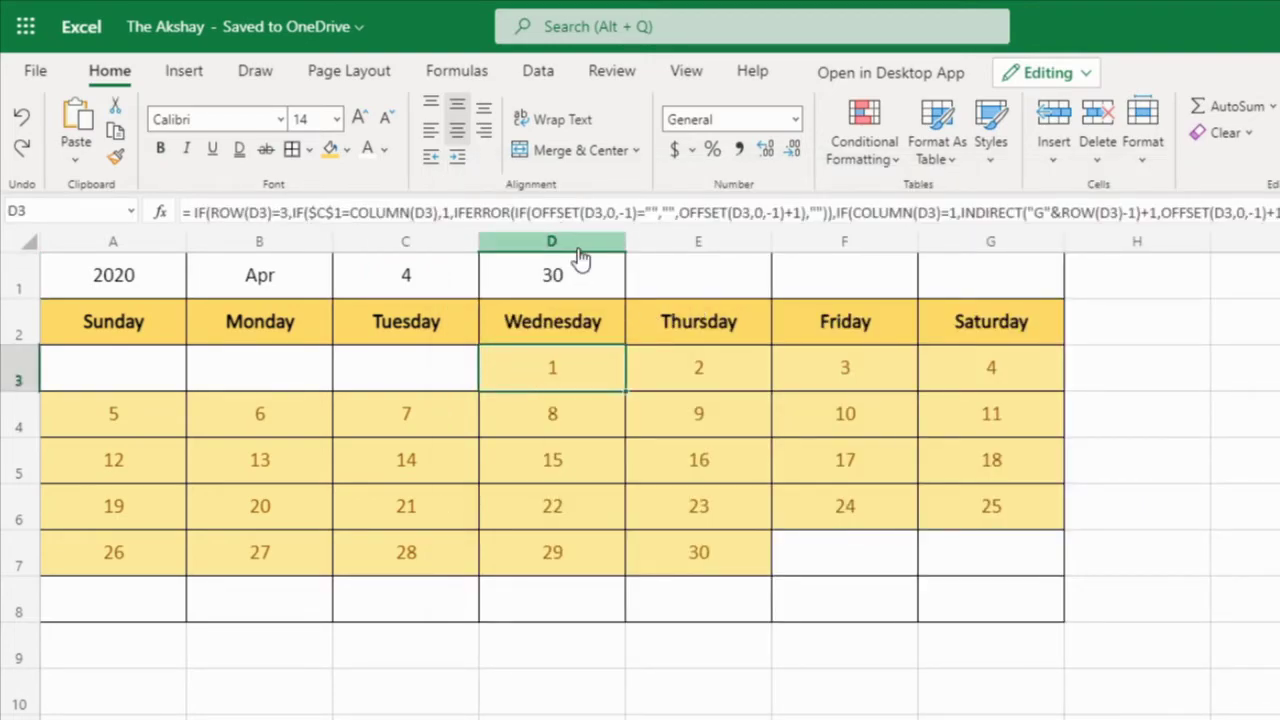
left_click(420, 287)
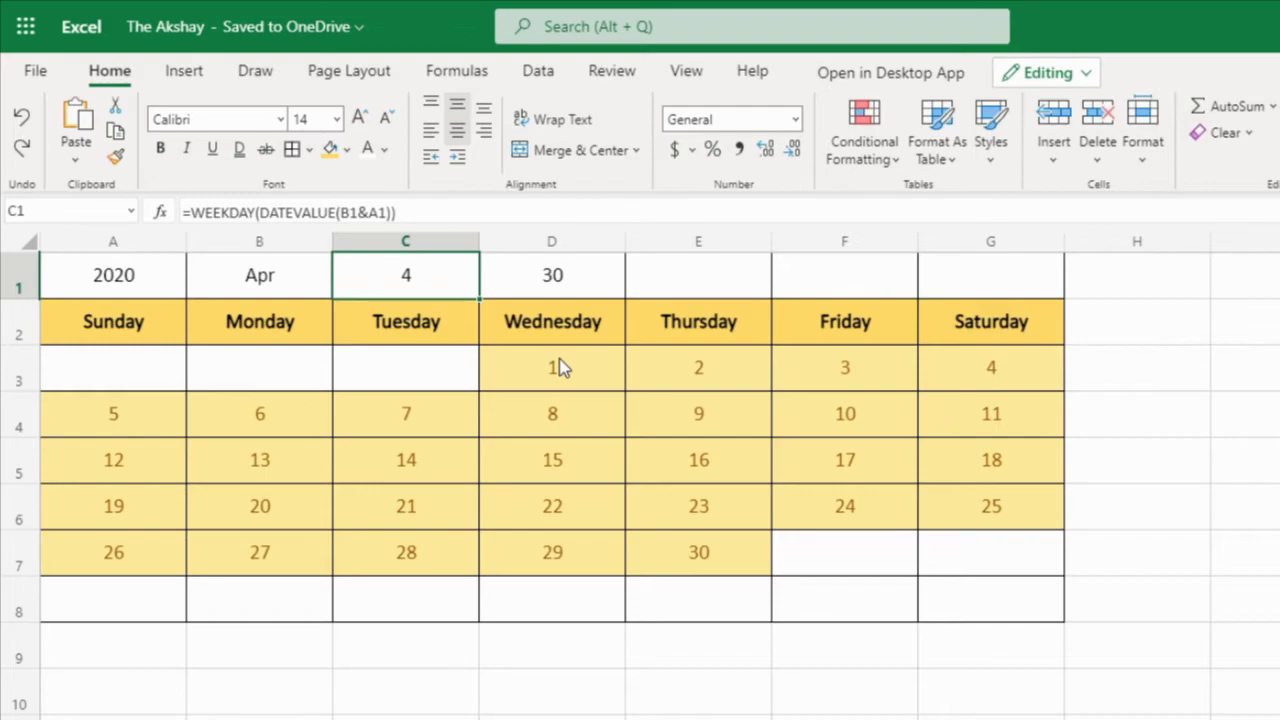
key("alt+Tab")
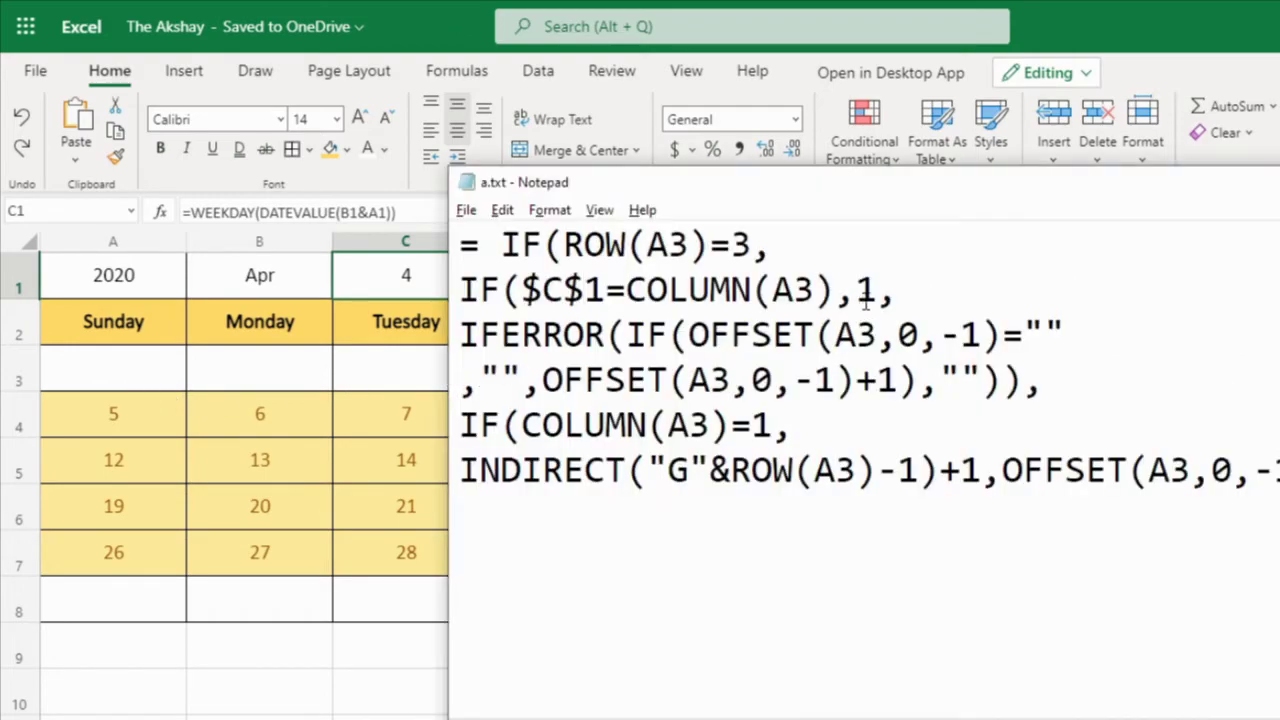
left_click_drag(932, 293, 878, 292)
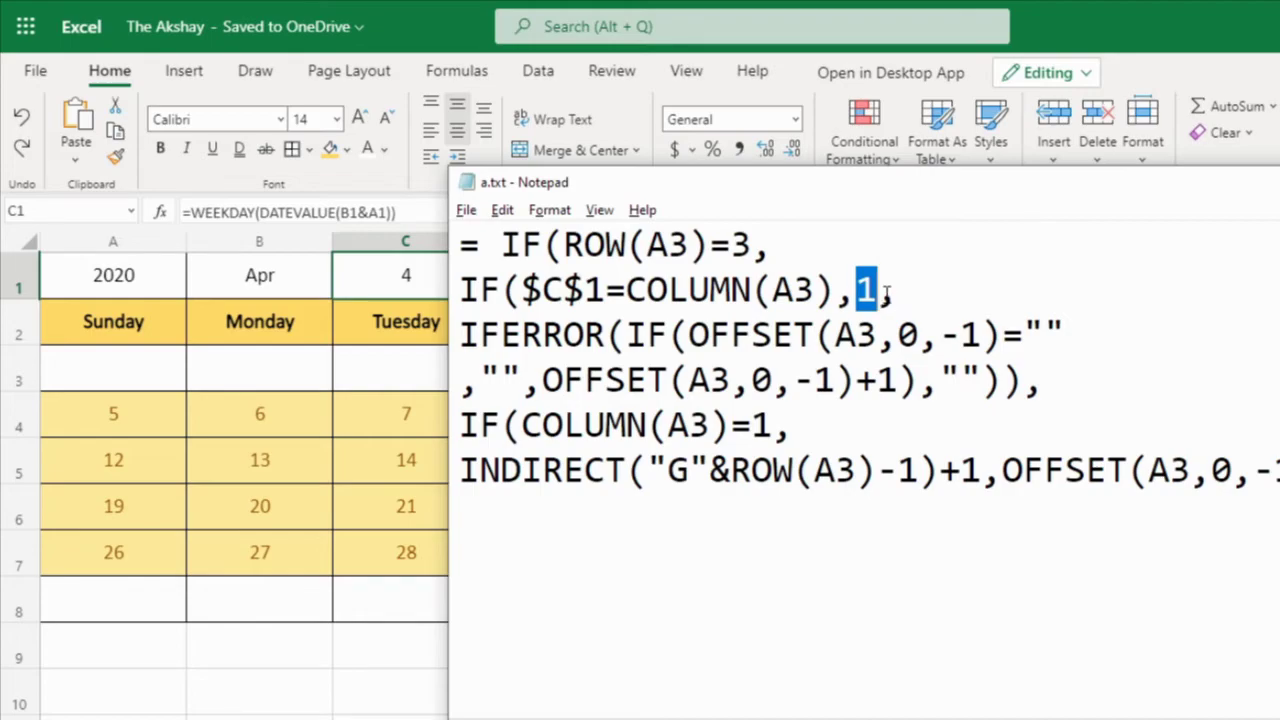
Examine the IFERROR and OFFSET(A3,0,-1)="" check in Notepad and compare it with cells B3 and C3 in Excel
left_click_drag(461, 335, 629, 338)
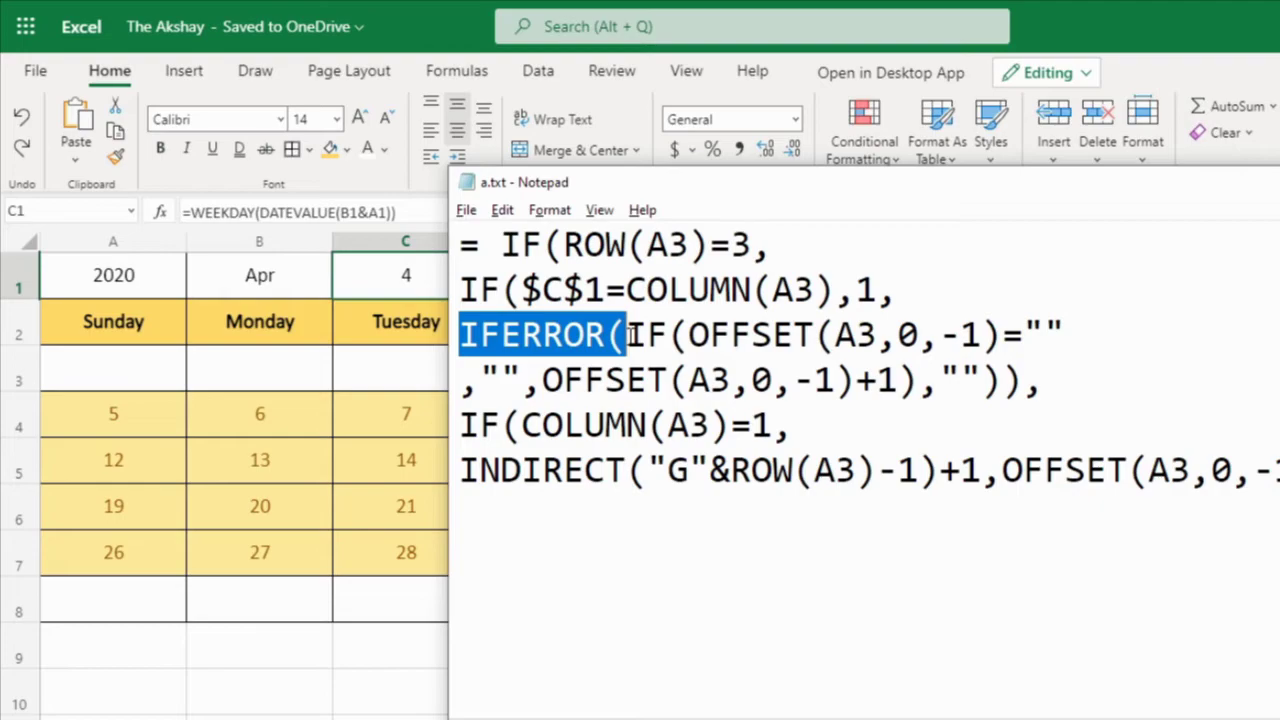
left_click_drag(630, 336, 816, 336)
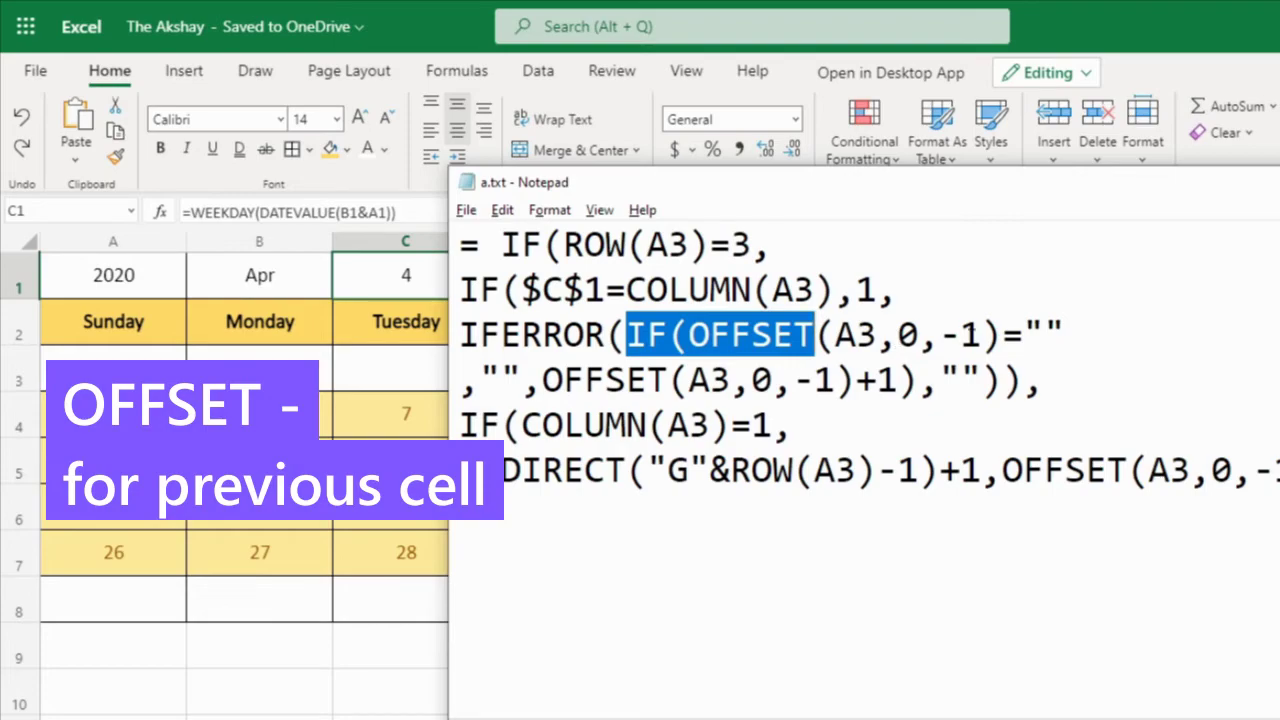
left_click_drag(689, 336, 1003, 337)
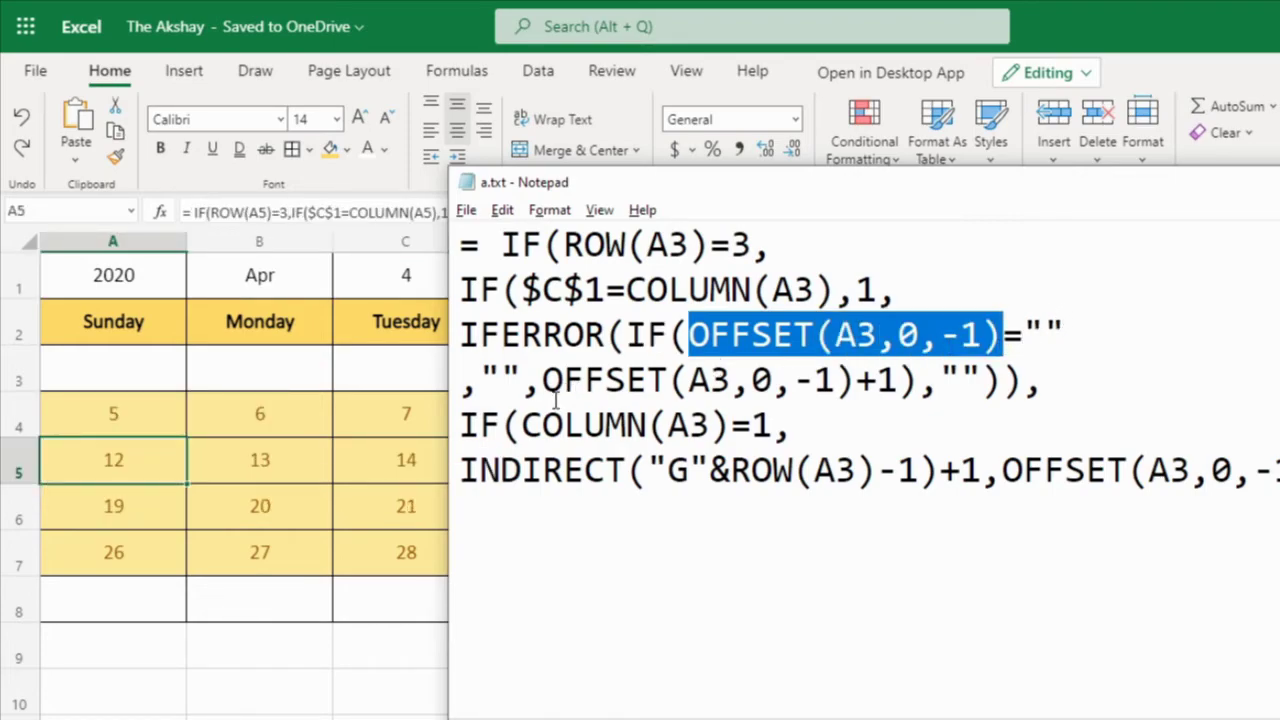
left_click_drag(482, 380, 522, 380)
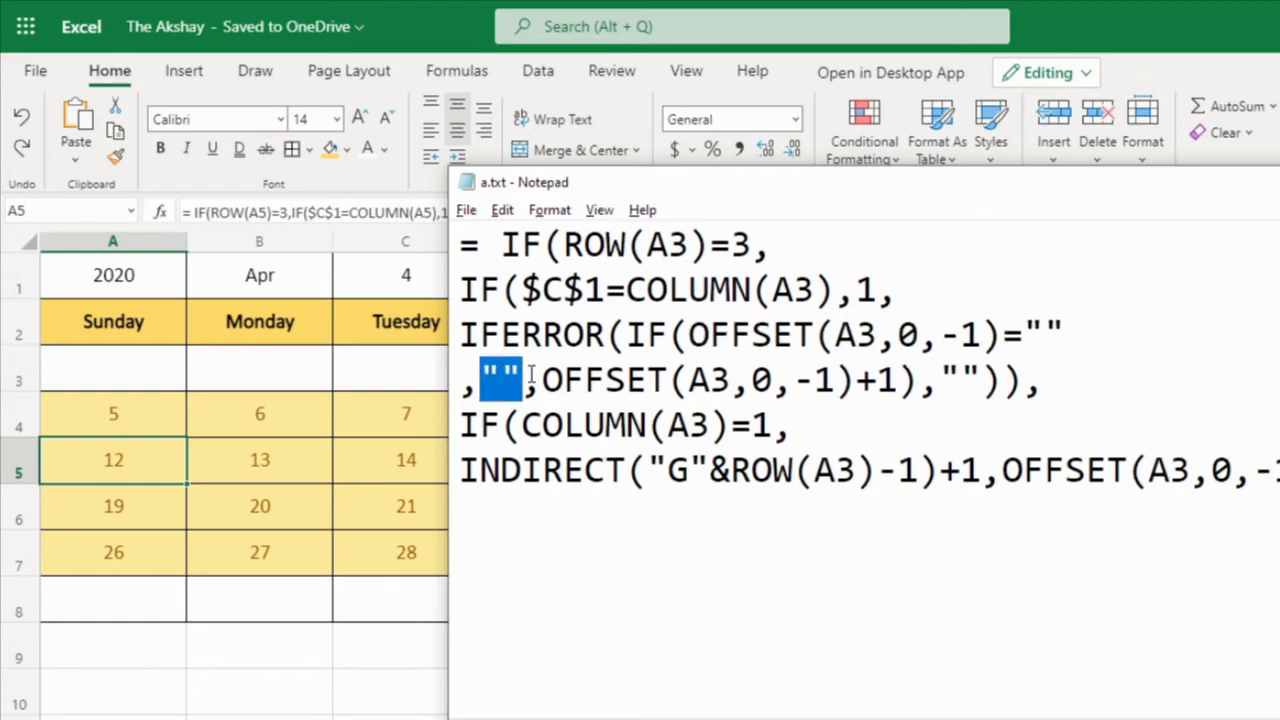
left_click(366, 368)
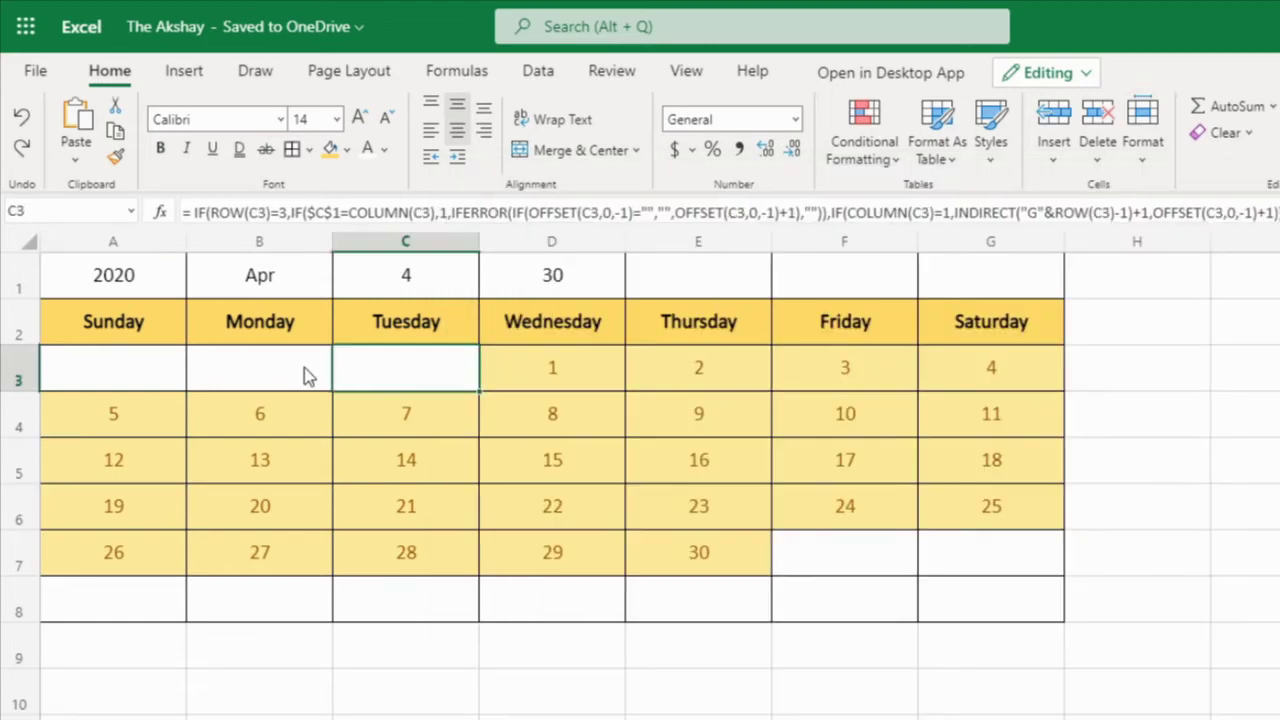
left_click(280, 374)
left_click(388, 372)
Examine the OFFSET(A3,0,-1)+1 part in Notepad and compare it with cells D3 and E3 in Excel
key("alt+Tab")
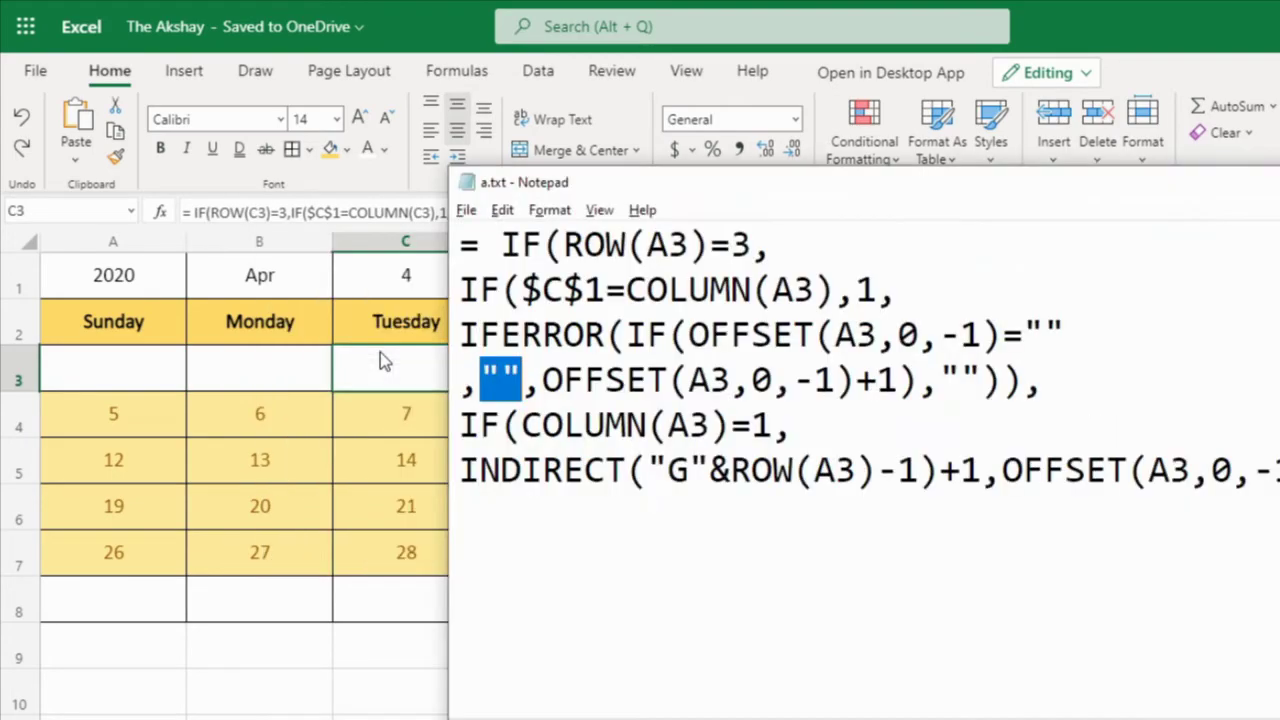
left_click(541, 380)
left_click_drag(541, 380, 918, 380)
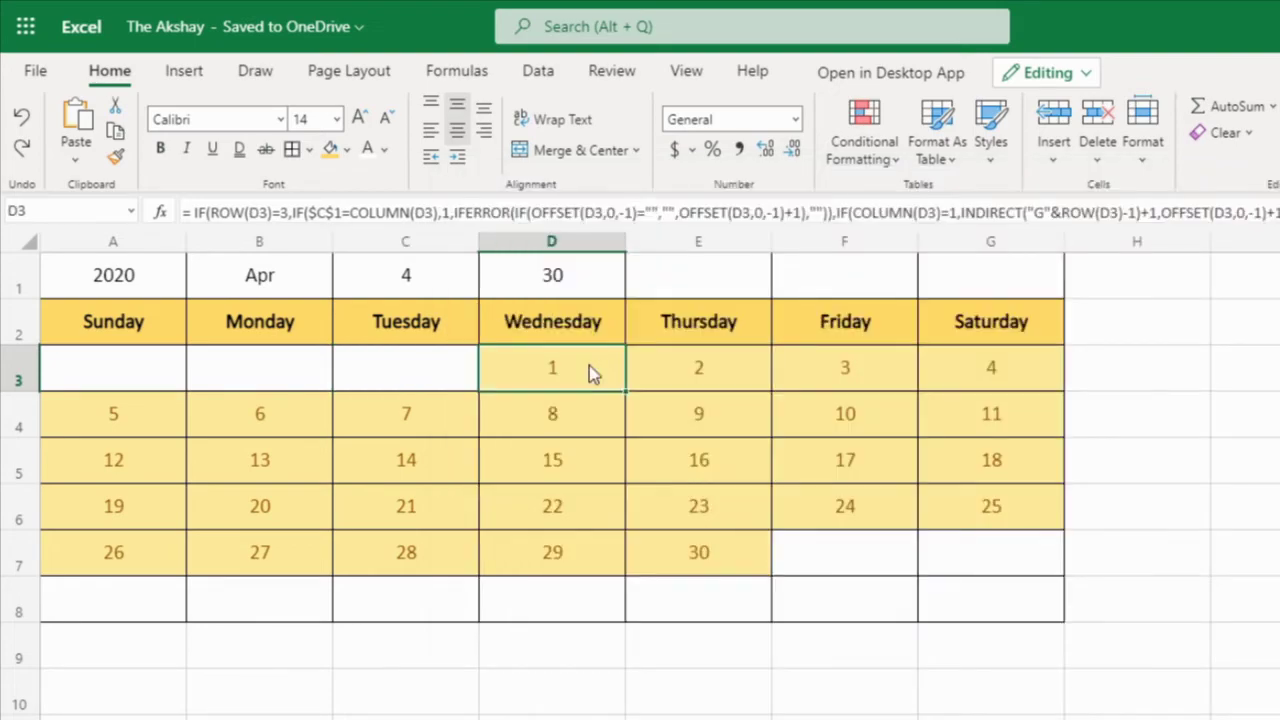
left_click(686, 368)
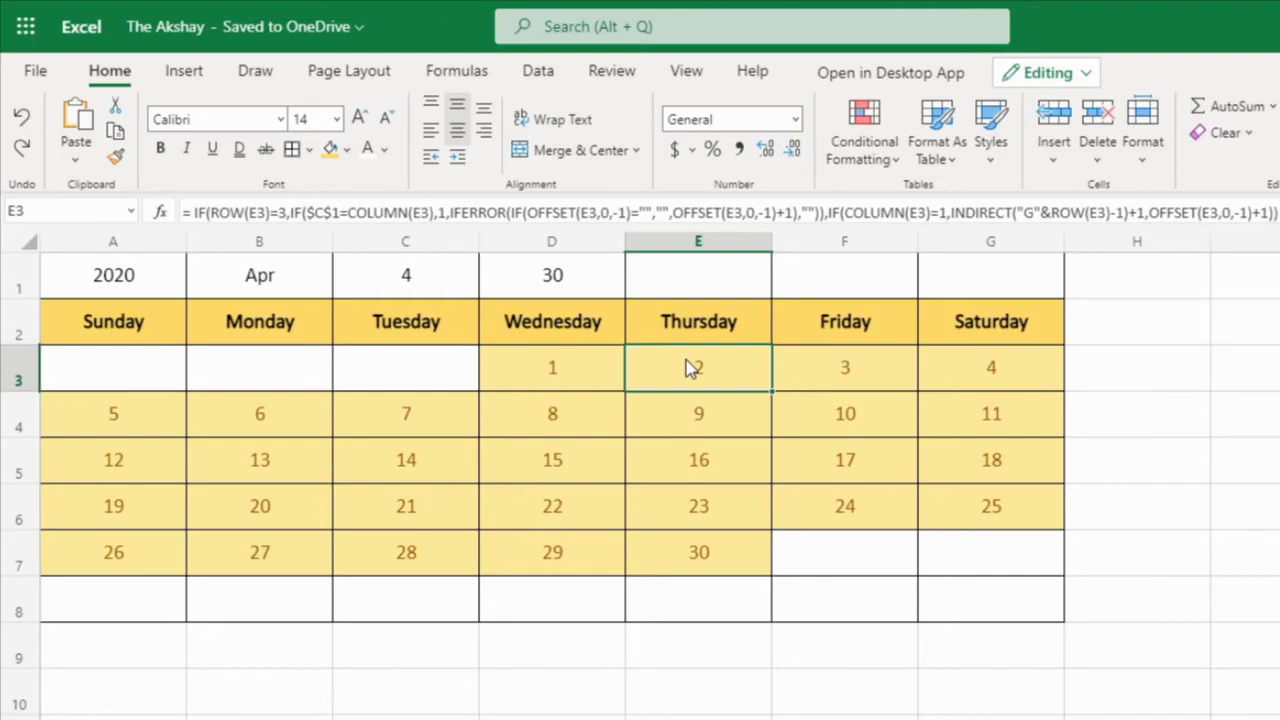
left_click(588, 369)
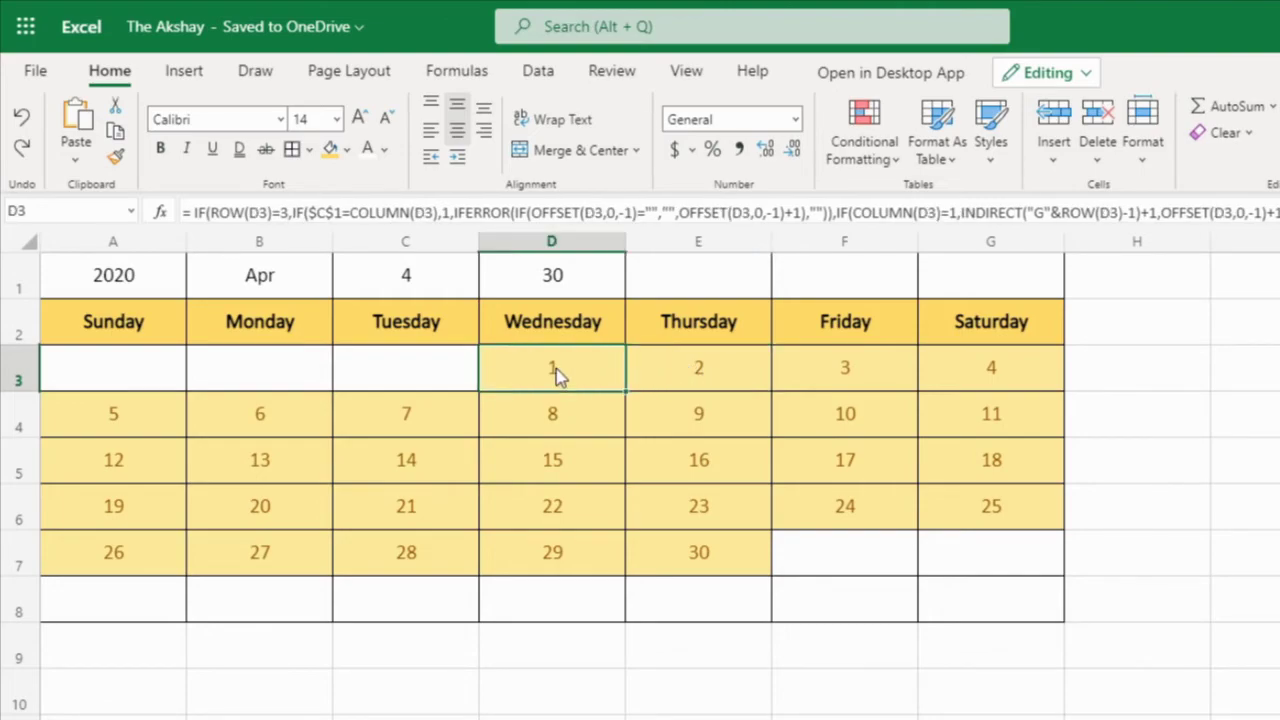
Review the empty-text fallback of IFERROR in Notepad and check it against cells C1 and D3 in Excel
key("alt+Tab")
left_click(858, 380)
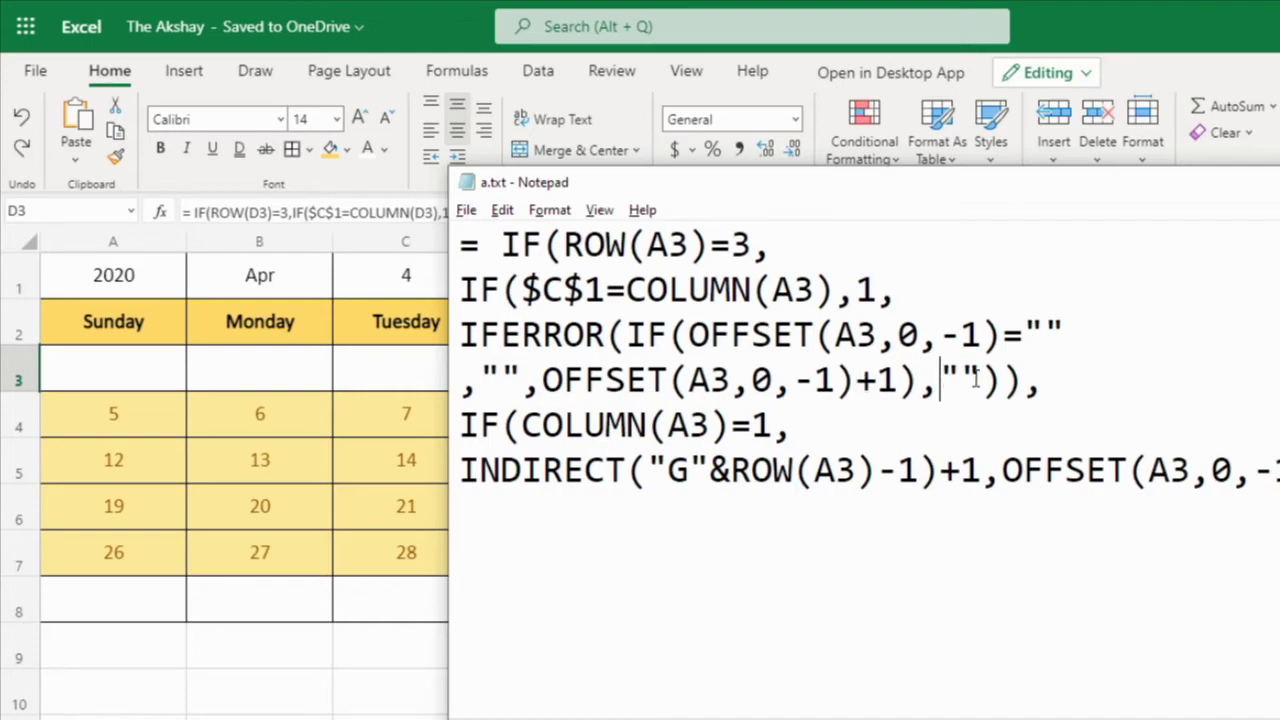
left_click_drag(980, 380, 942, 380)
left_click(944, 382)
key("alt+Tab")
left_click(424, 280)
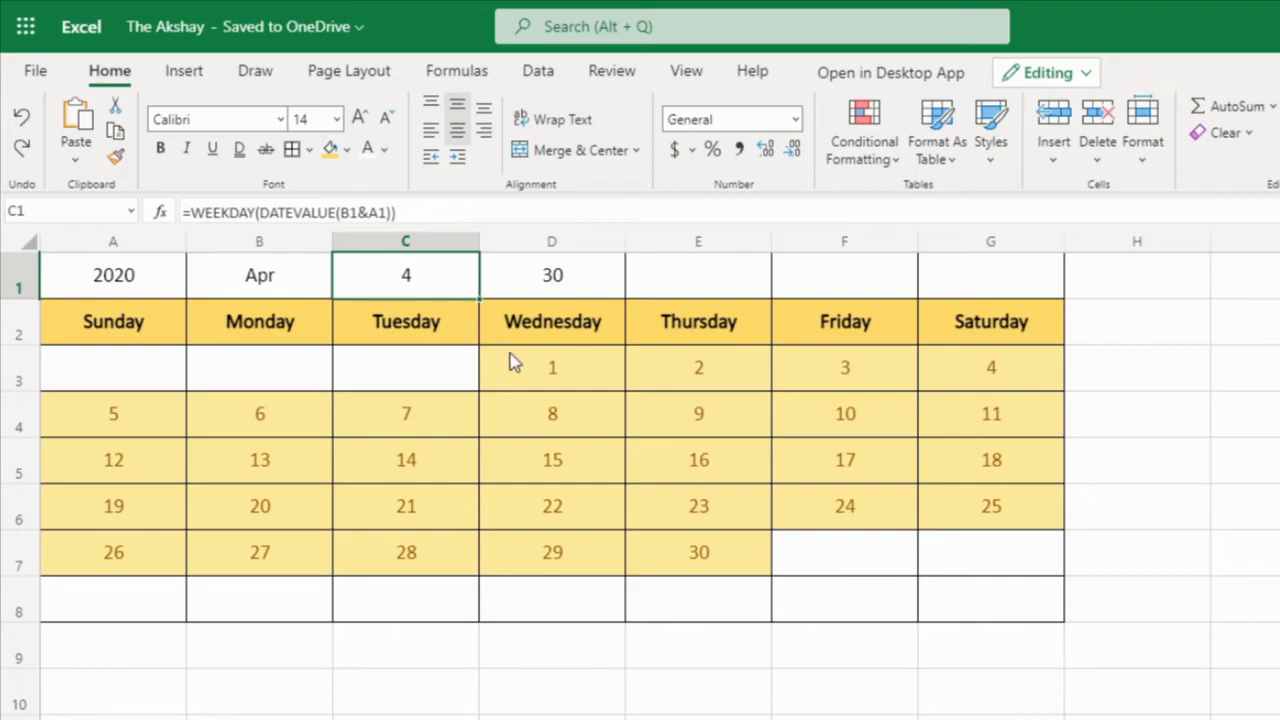
left_click(556, 369)
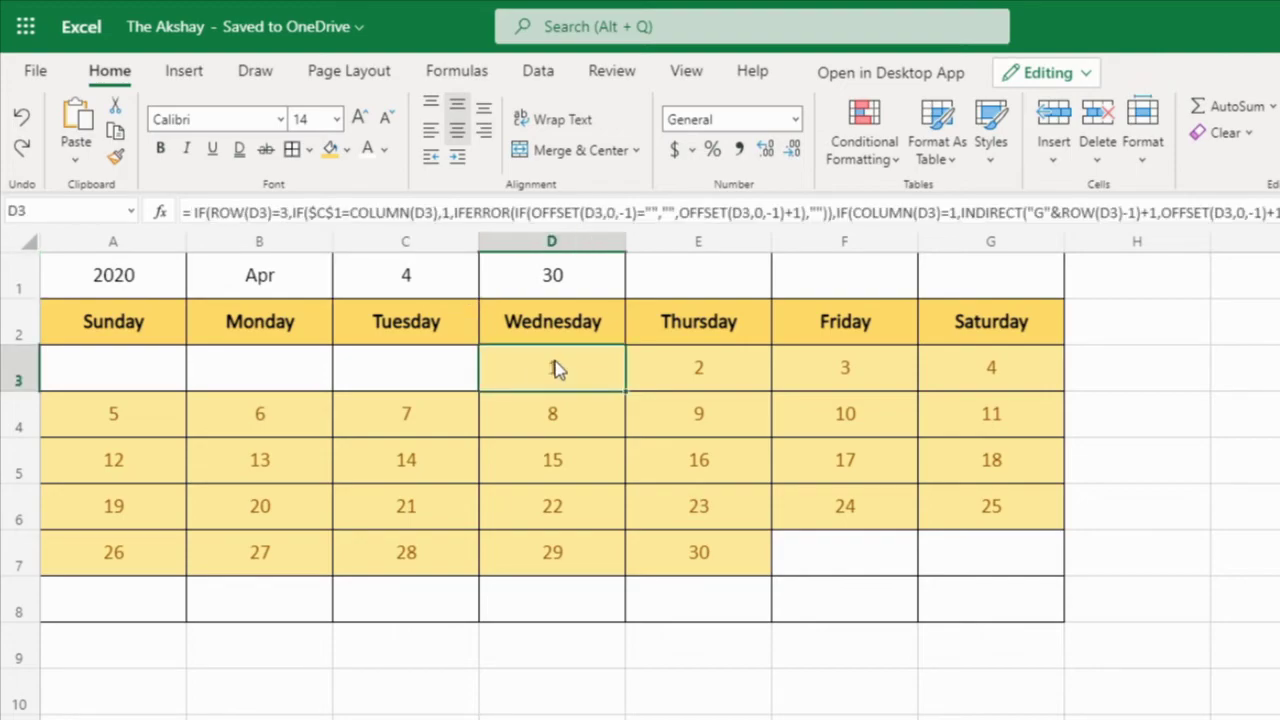
Examine the IF(COLUMN(A3)=1 part of the formula in Notepad and compare it with cell A5 in Excel
key("alt+Tab")
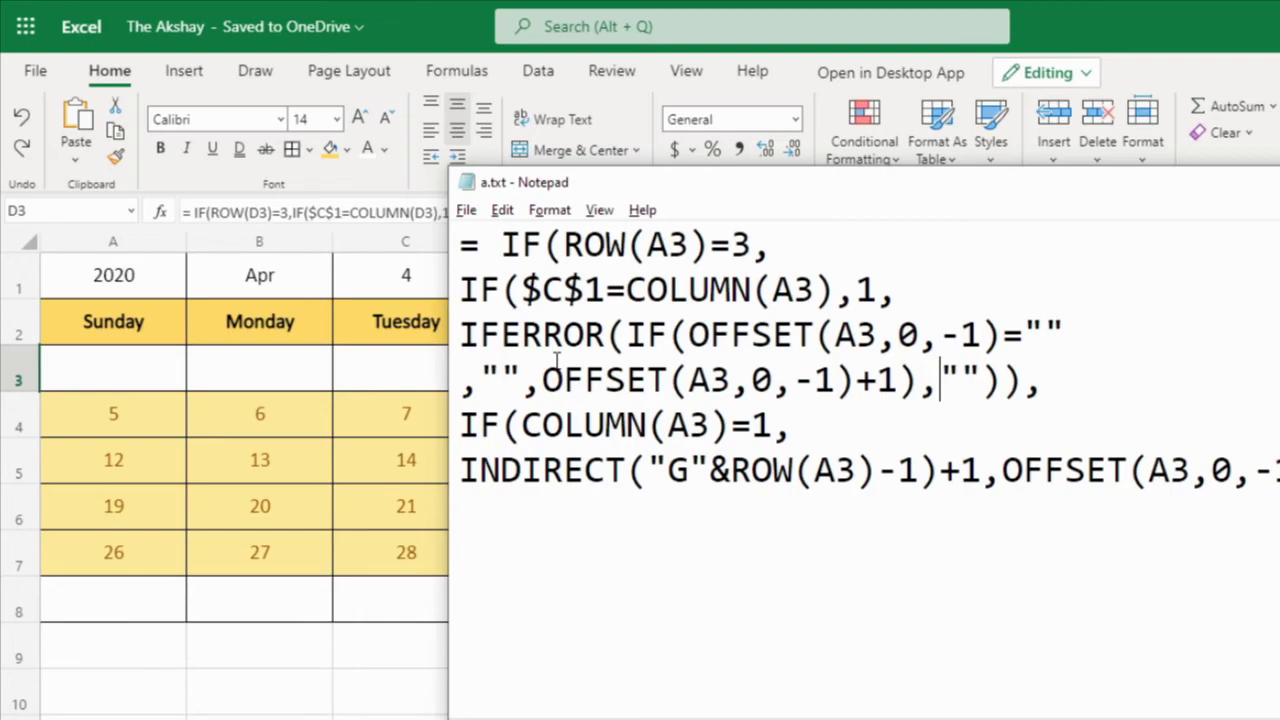
left_click_drag(460, 425, 752, 425)
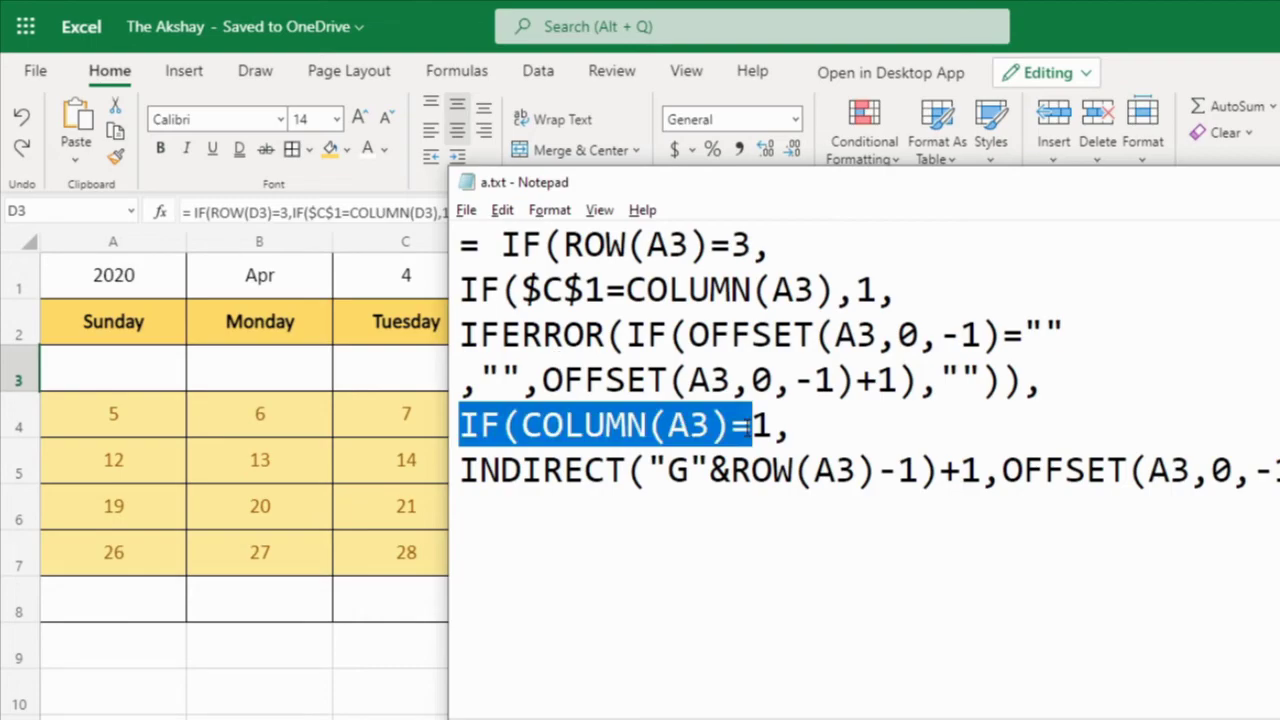
left_click(775, 425)
key("alt+Tab")
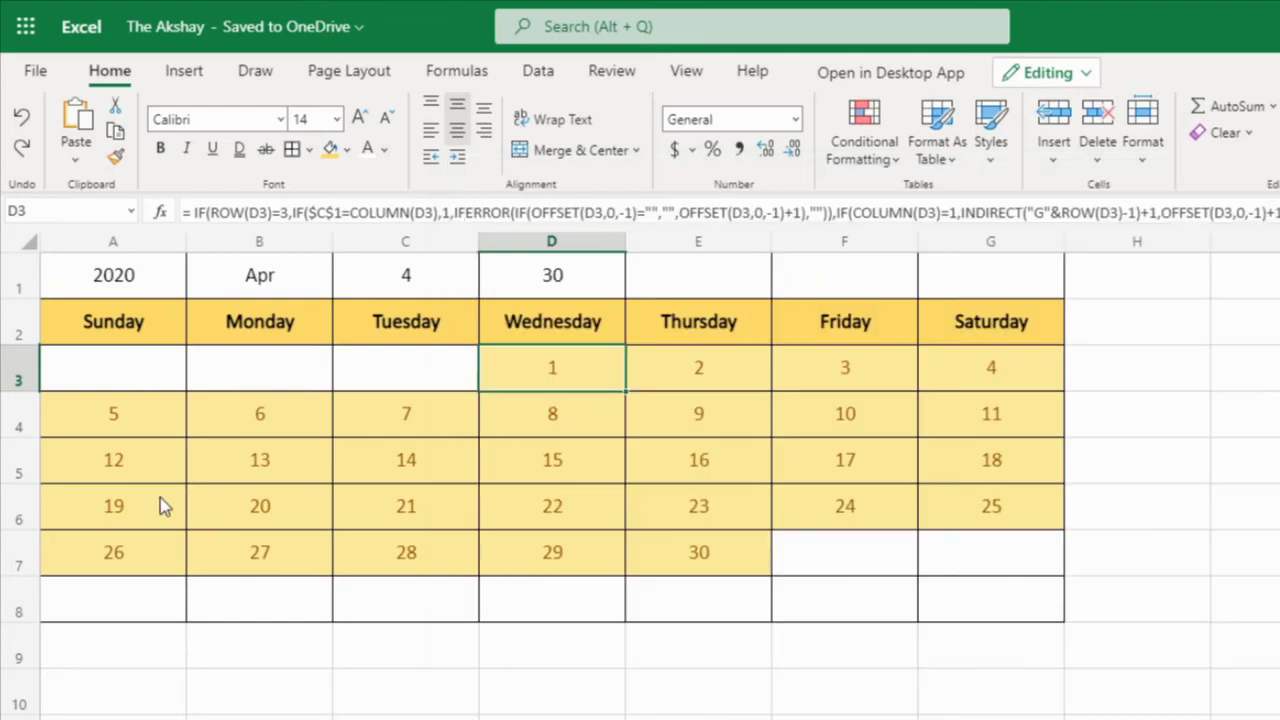
left_click(100, 457)
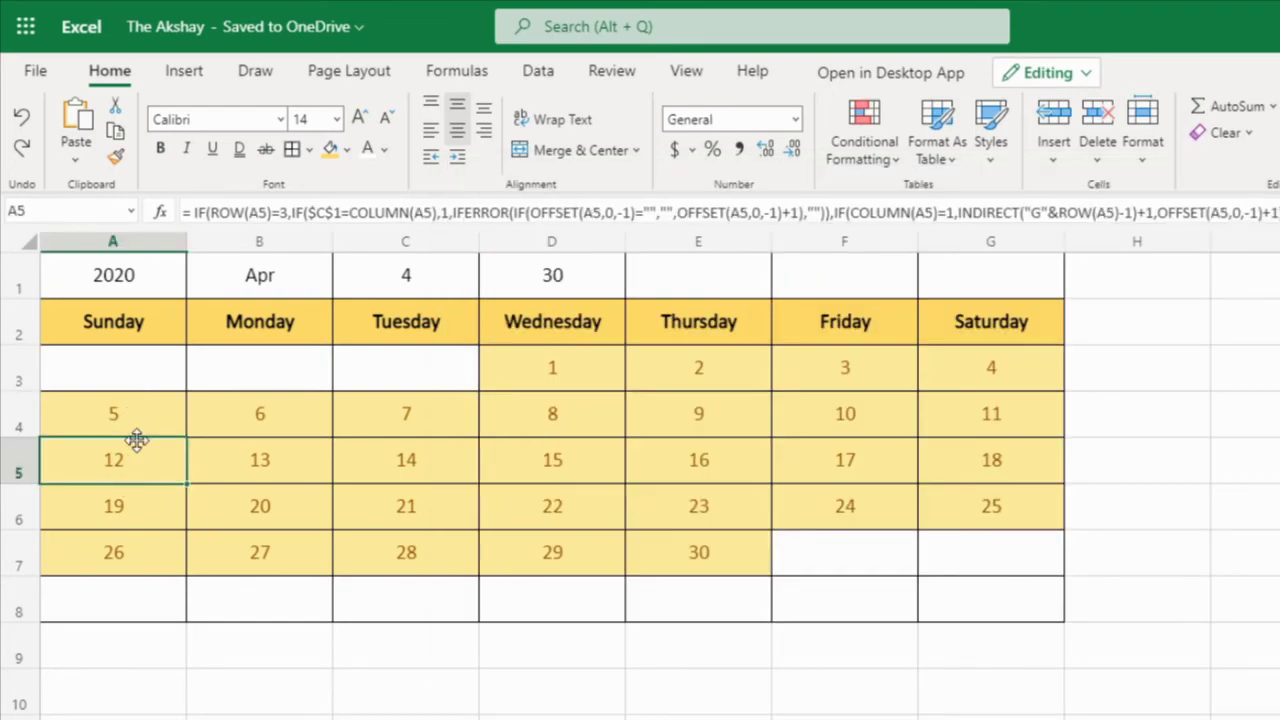
Examine the INDIRECT("G"&ROW(A3)-1) part in Notepad and compare it with cells G4 and A5 in Excel
key("alt+Tab")
left_click_drag(460, 470, 940, 470)
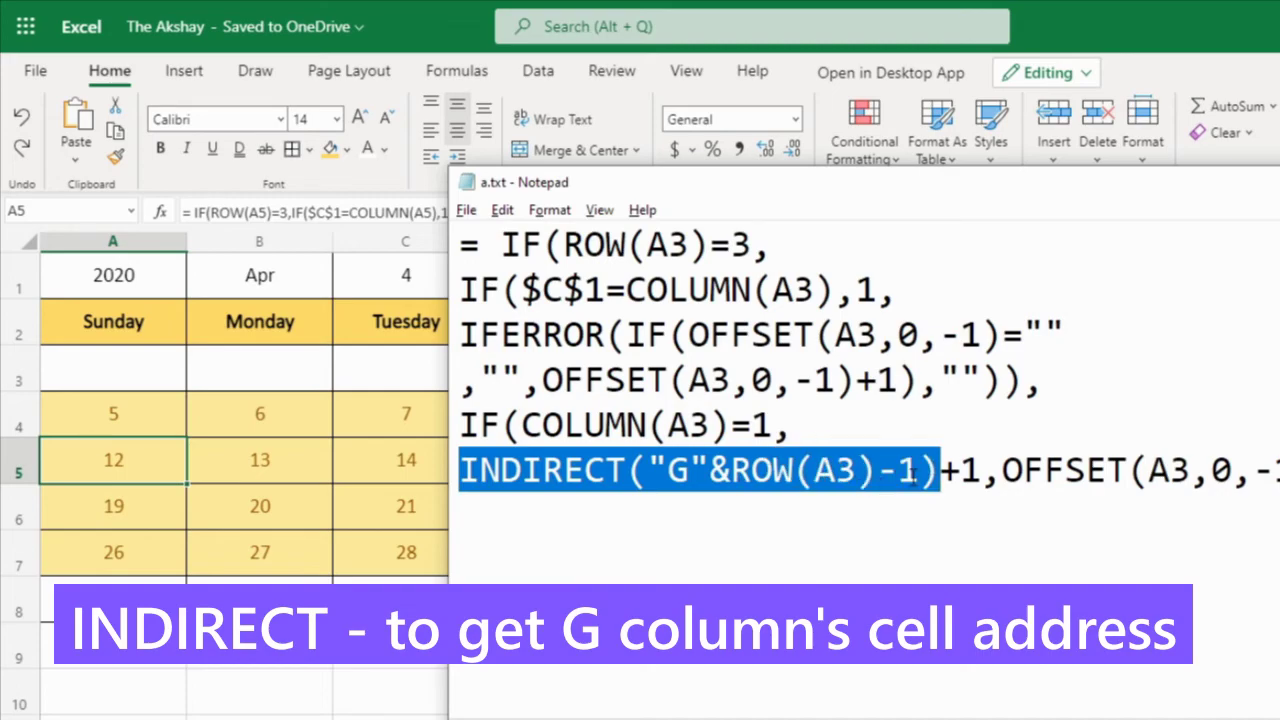
key("alt+Tab")
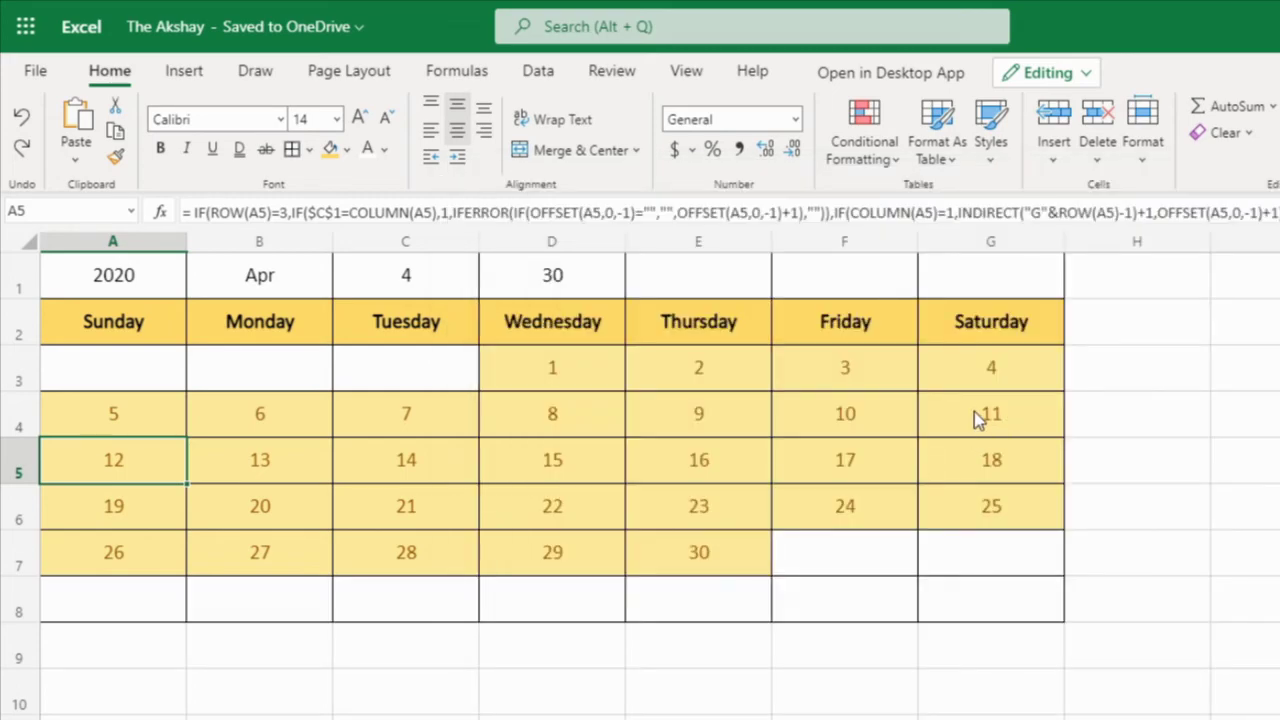
left_click(974, 420)
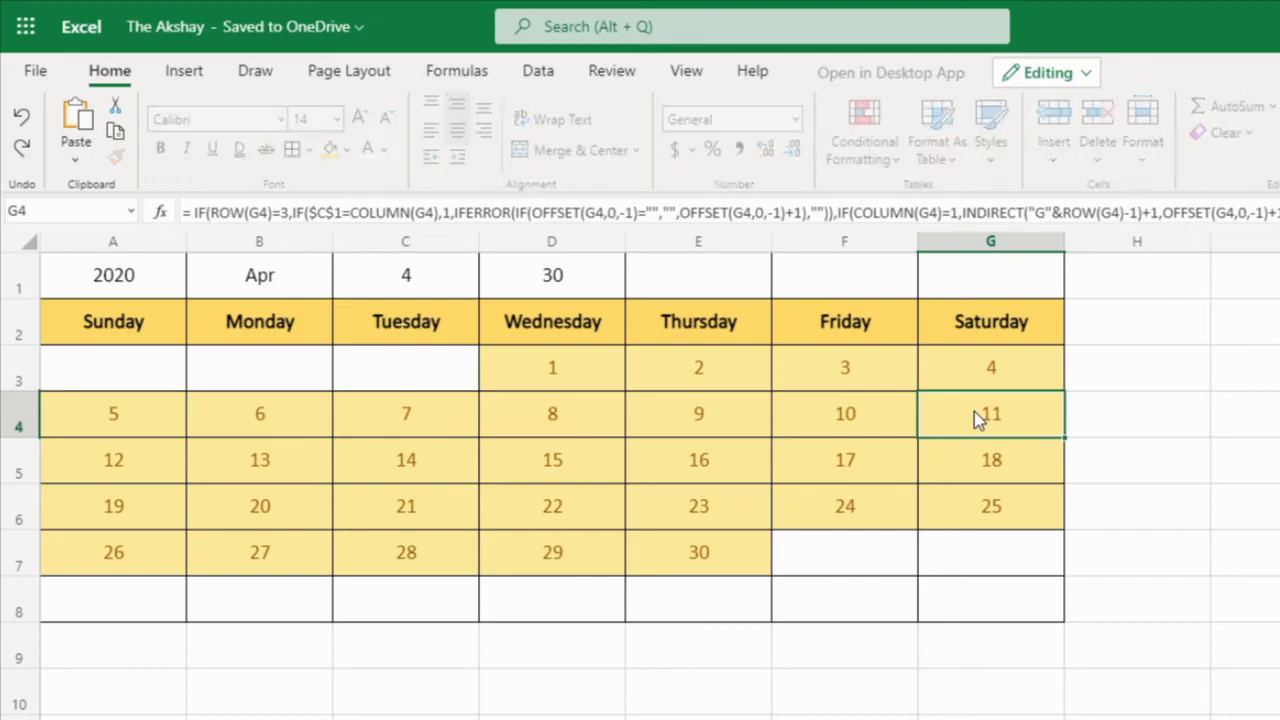
left_click(95, 472)
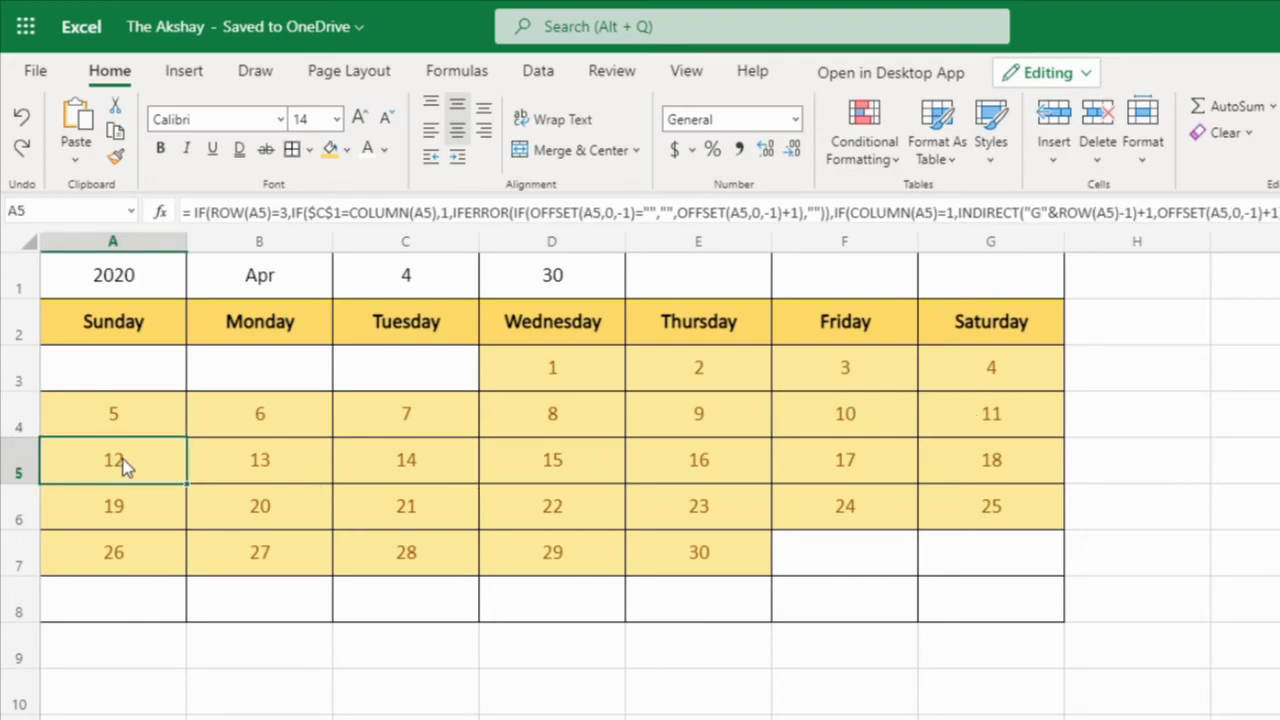
left_click(986, 415)
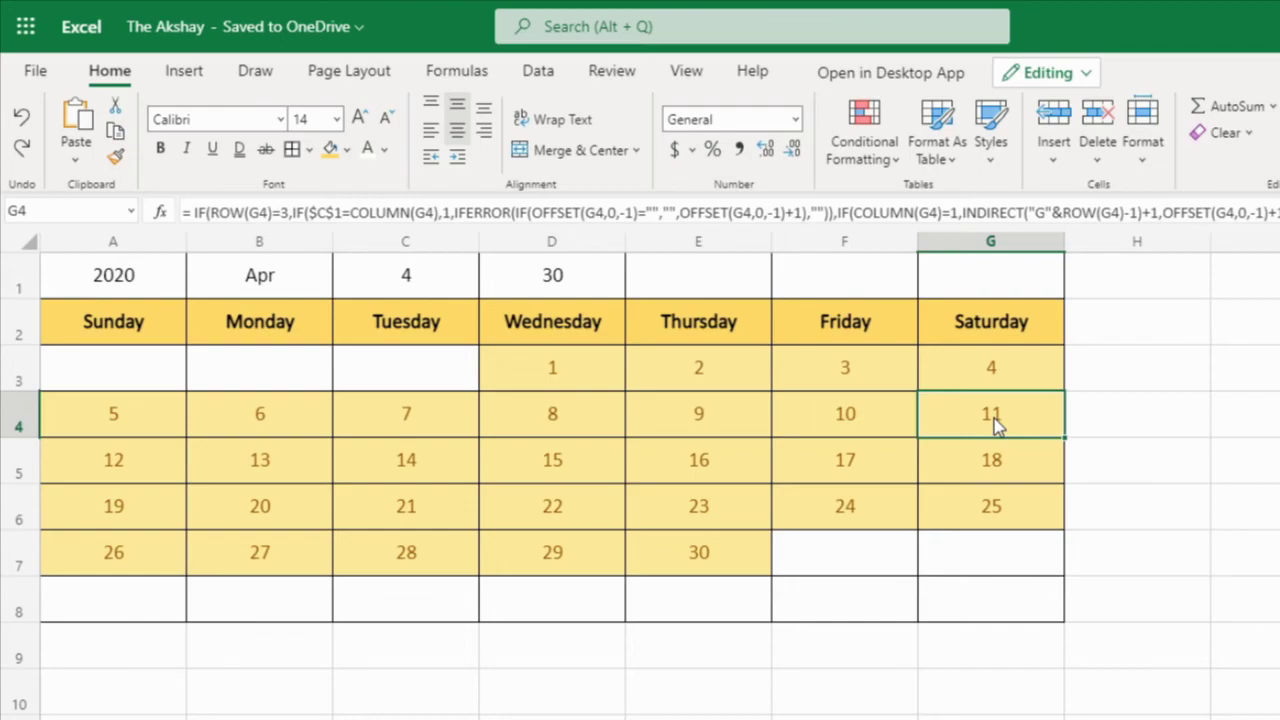
Review the ROW(A3)-1 reference inside INDIRECT in Notepad and check it against cell A5 in Excel
key("alt+Tab")
left_click(729, 466)
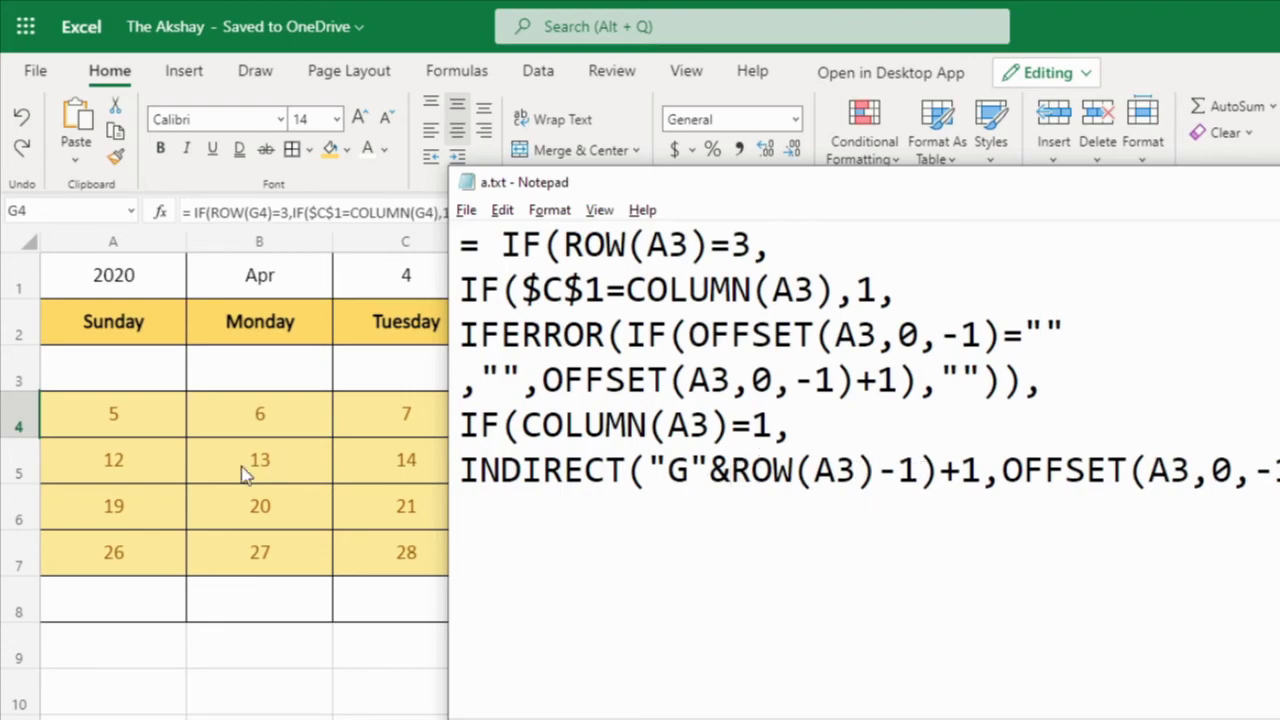
left_click(166, 480)
left_click(154, 478)
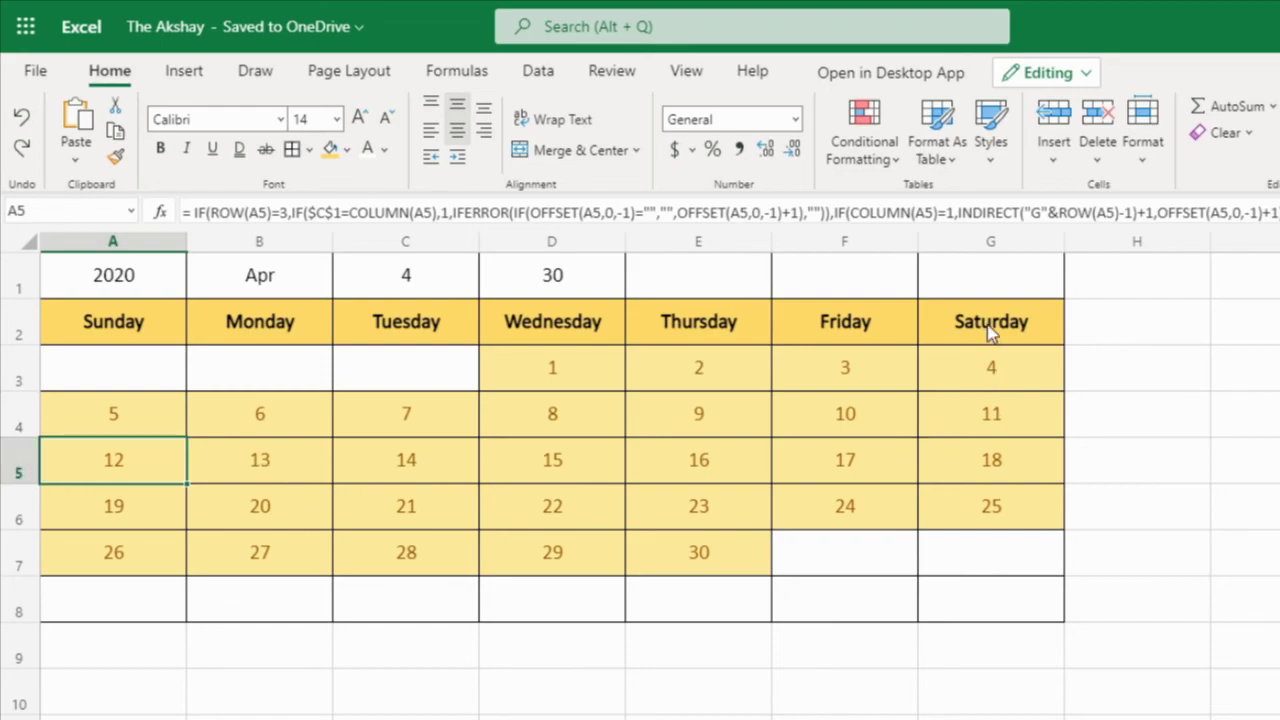
Examine the final OFFSET(A3,0,-1)+1 part at the end of the formula in Notepad
key("alt+Tab")
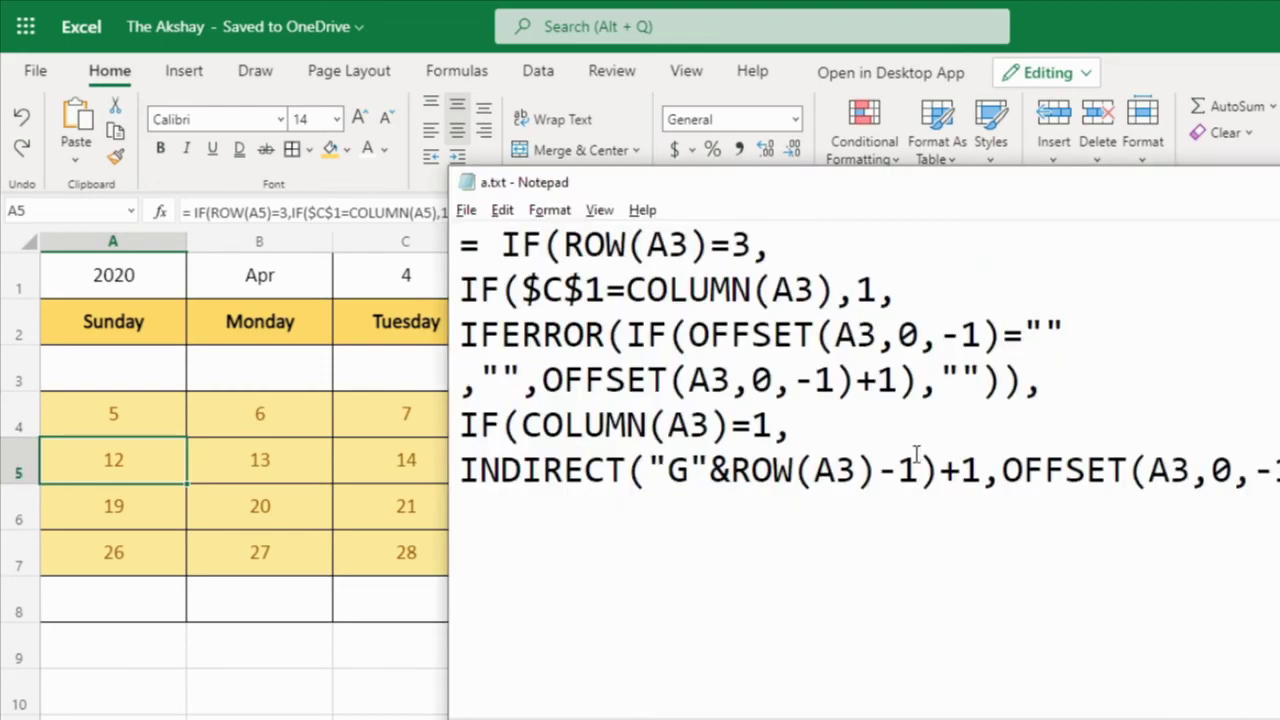
left_click_drag(1004, 470, 1200, 467)
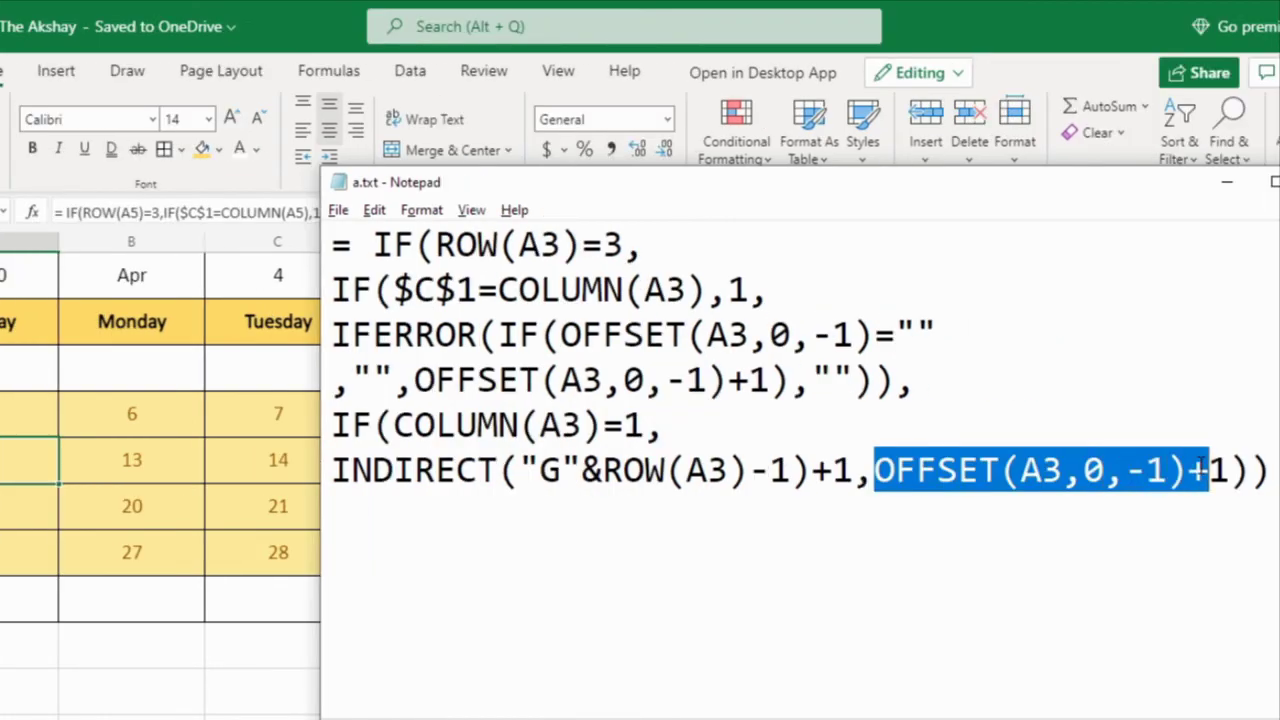
left_click(1217, 466)
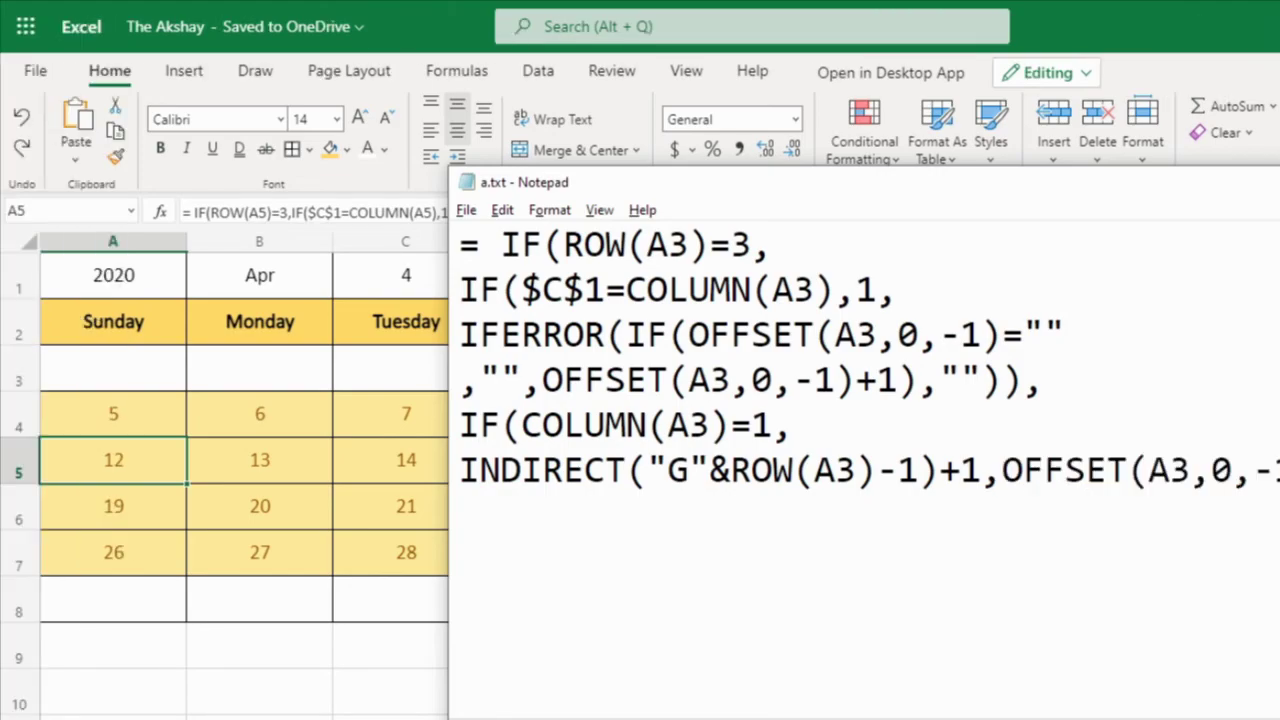
In Excel, hide the helper values in C1:D1 with a white font colour and make the year and month in A1:B1 bold
key("alt+Tab")
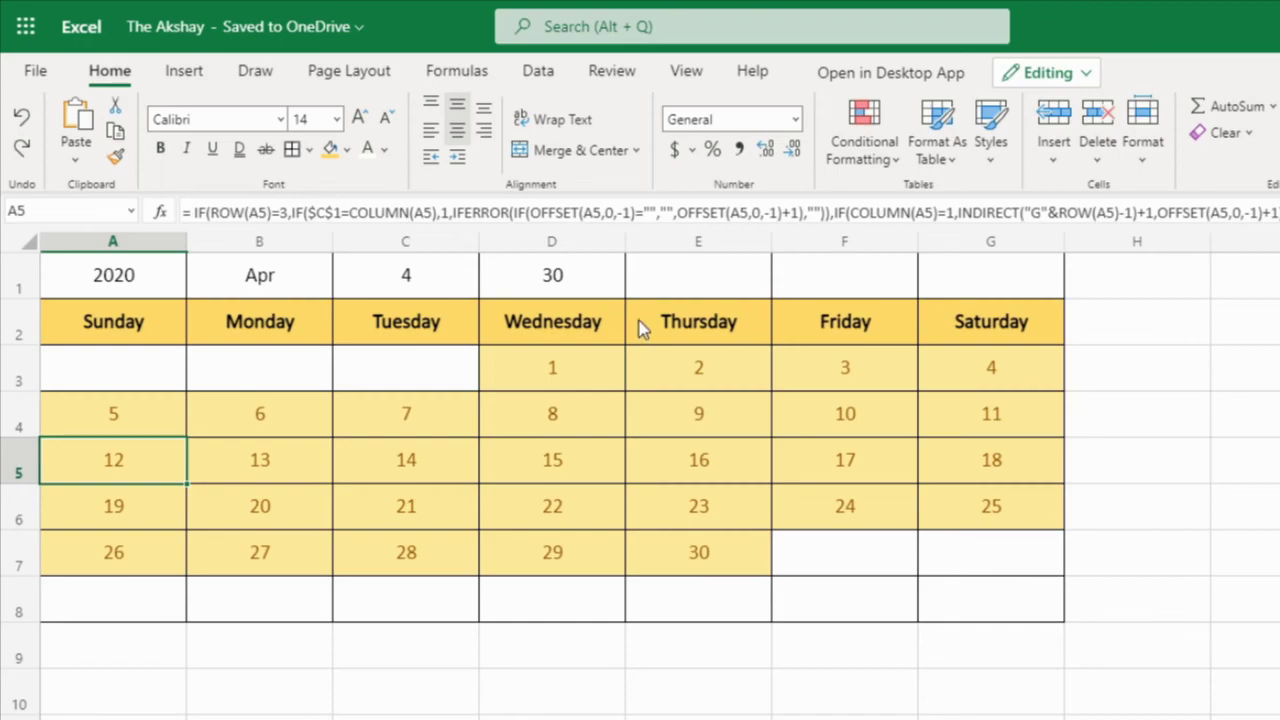
left_click_drag(471, 280, 551, 280)
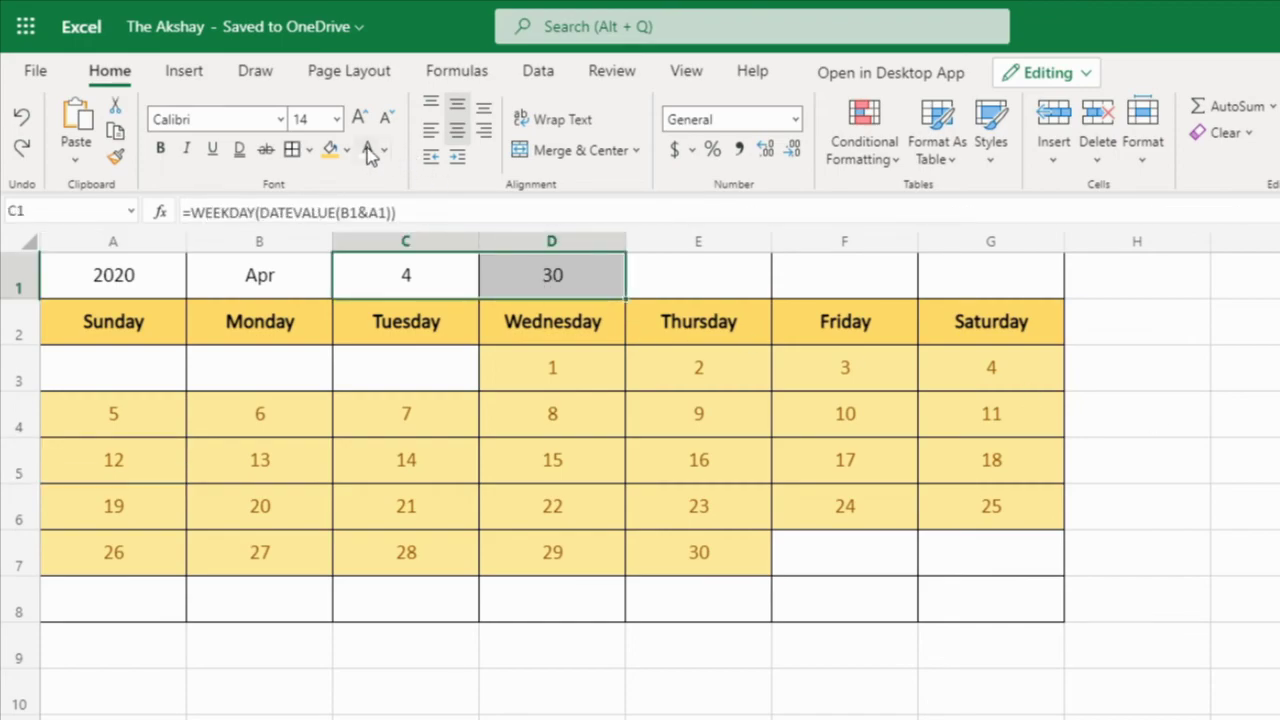
left_click(367, 148)
left_click_drag(171, 286, 240, 260)
left_click(162, 150)
left_click(395, 280)
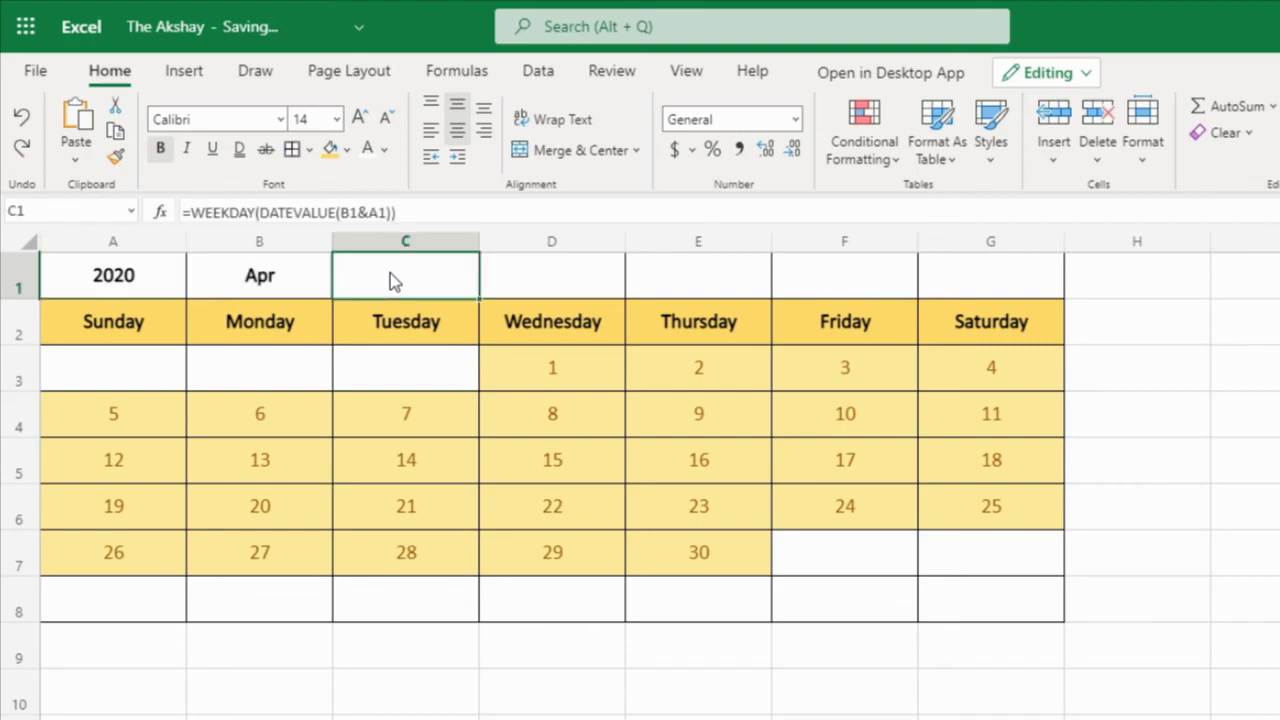
left_click(281, 280)
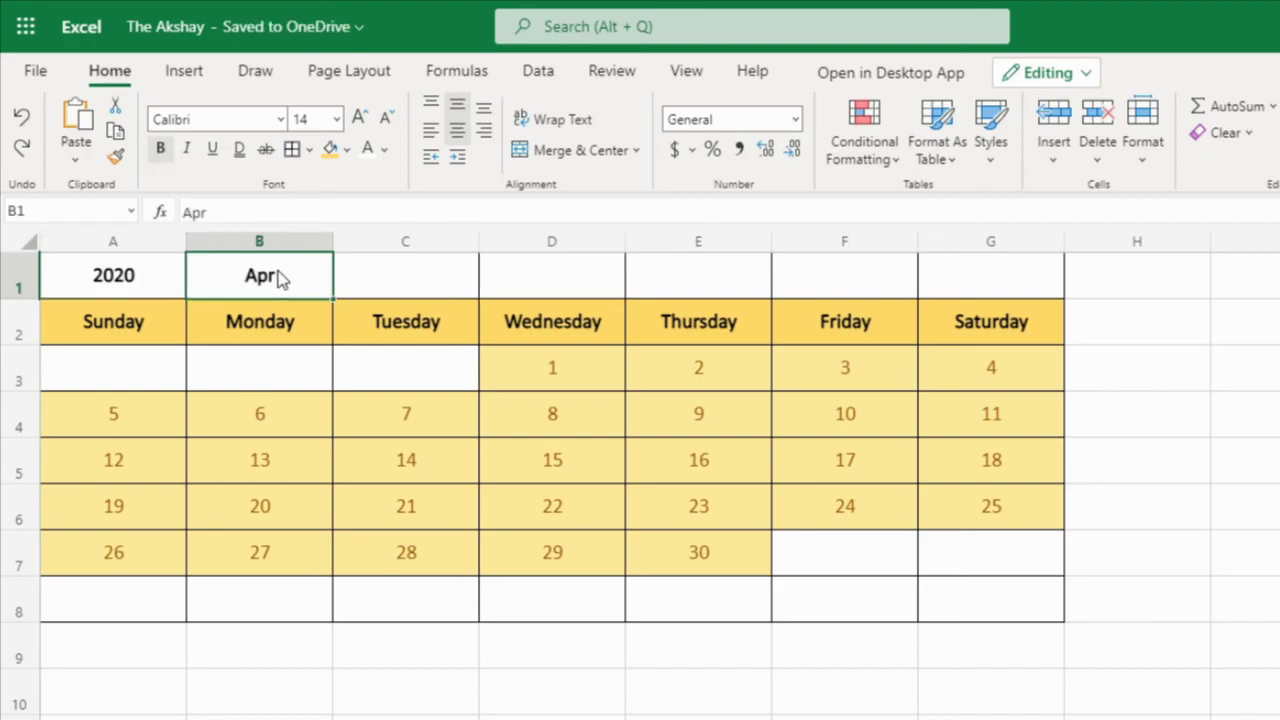